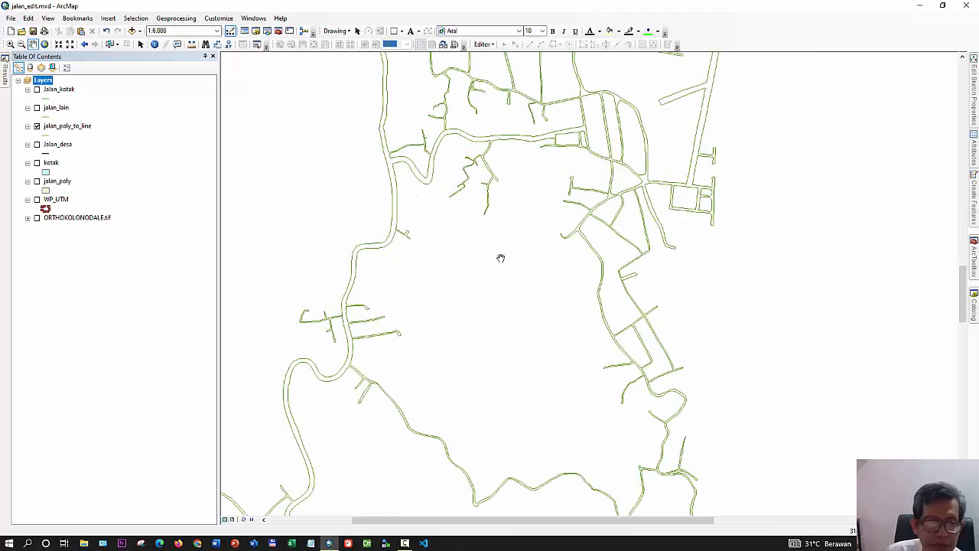
Display the jalan_lain layer and hide jalan_poly_to_line so only the single double-line road is drawn
left_click_drag(455, 371, 450, 211)
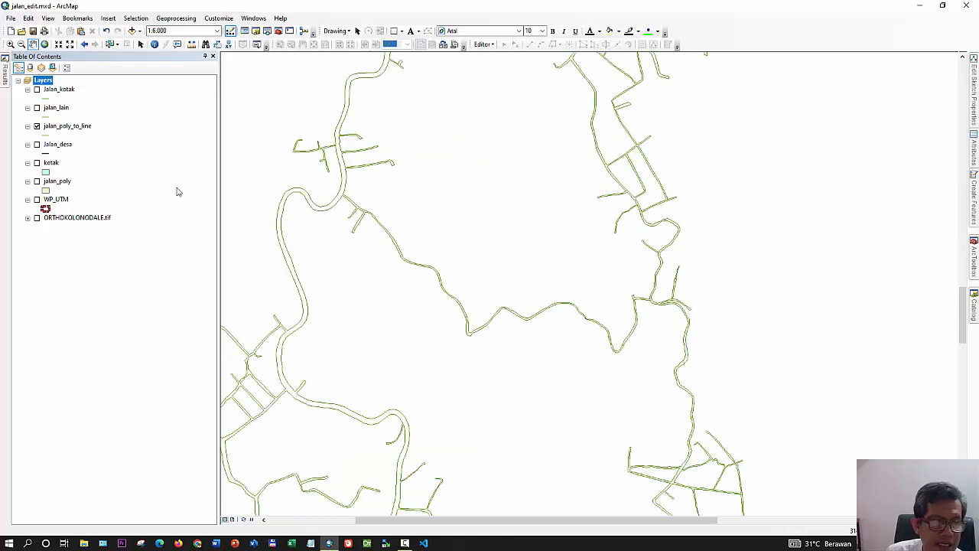
left_click(37, 107)
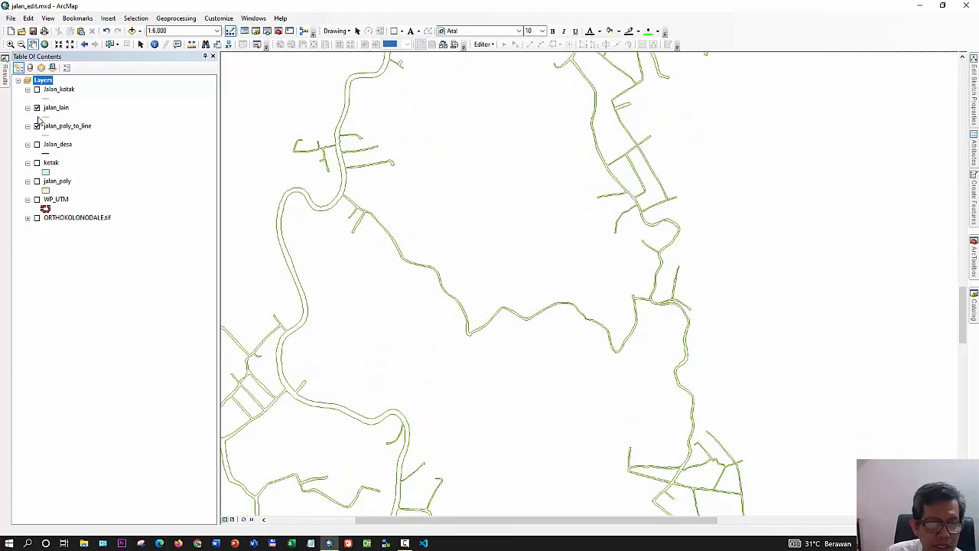
left_click(36, 126)
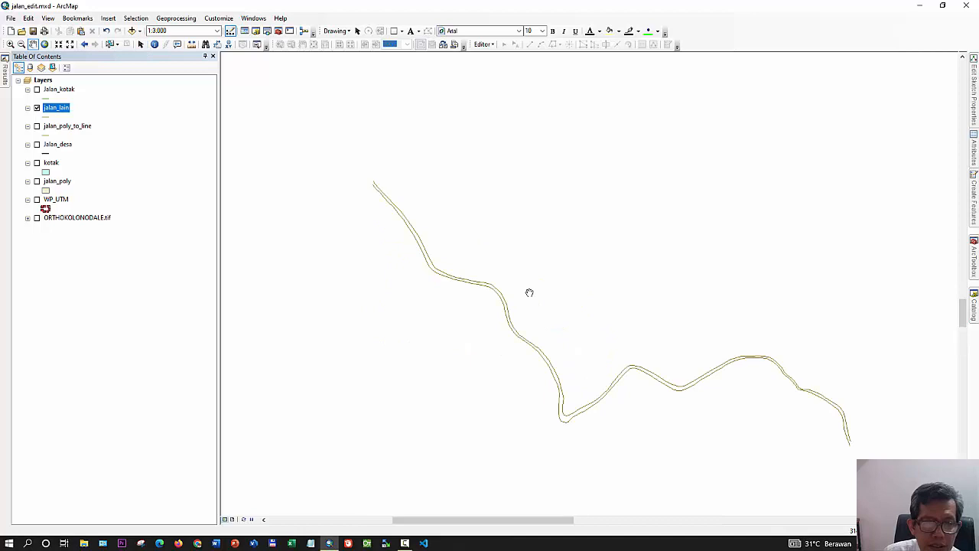
left_click_drag(529, 291, 476, 238)
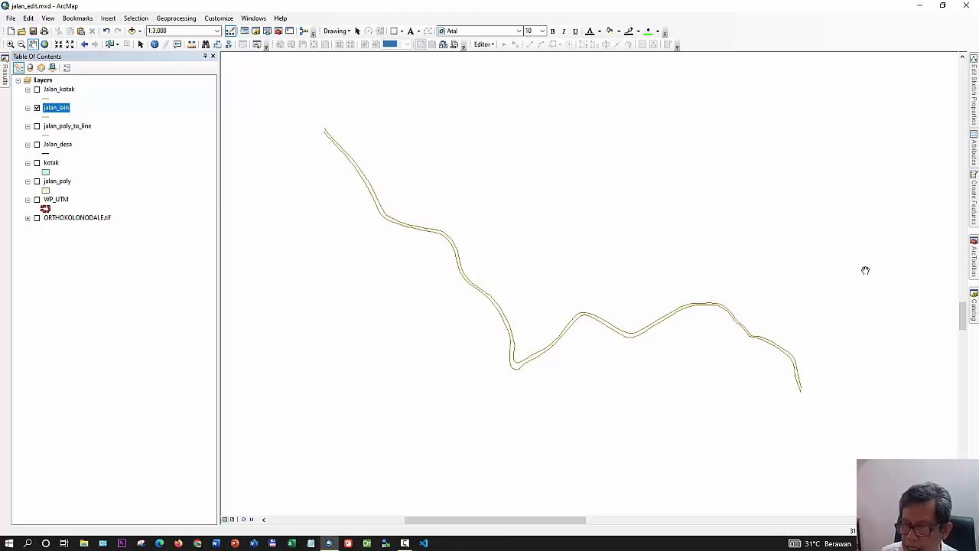
Set up Collapse Dual Lines To Centerline with jalan_lain as input and jalan_lain_C in the tips_10 folder as output
mouse_move(975, 264)
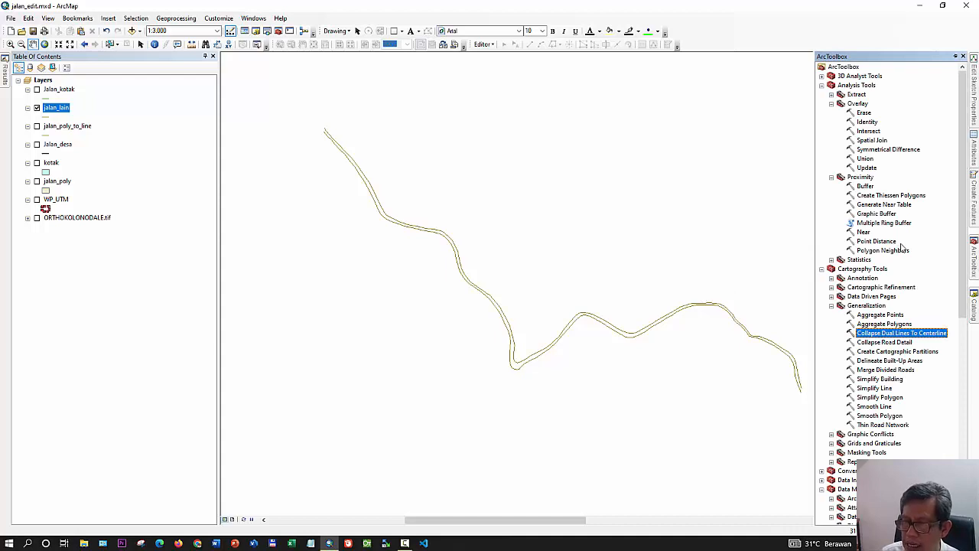
scroll(901, 246, "down", 1)
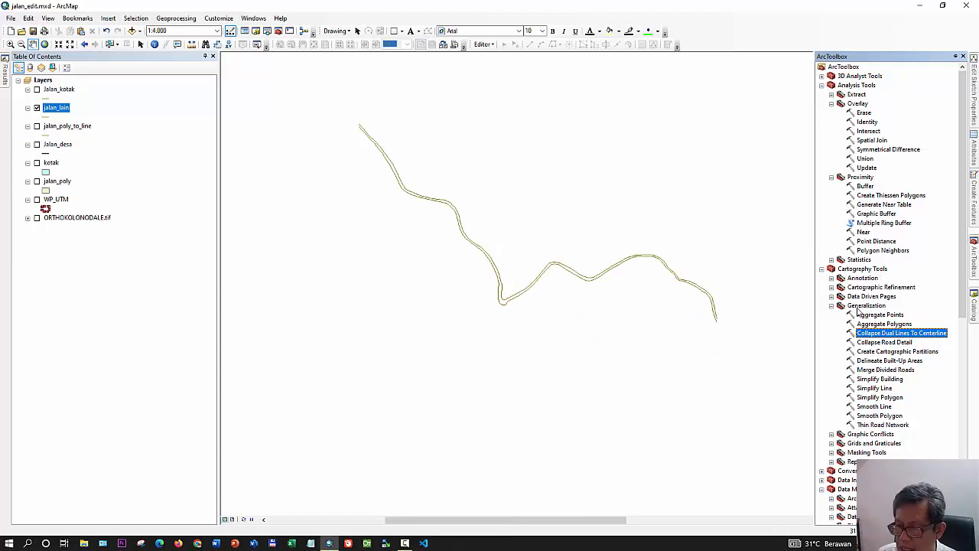
double_click(915, 337)
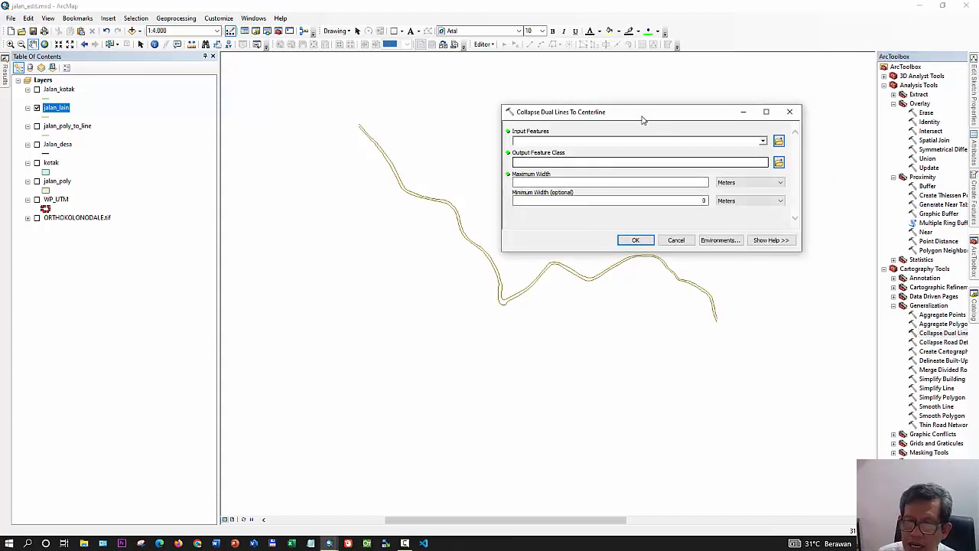
left_click_drag(642, 116, 632, 99)
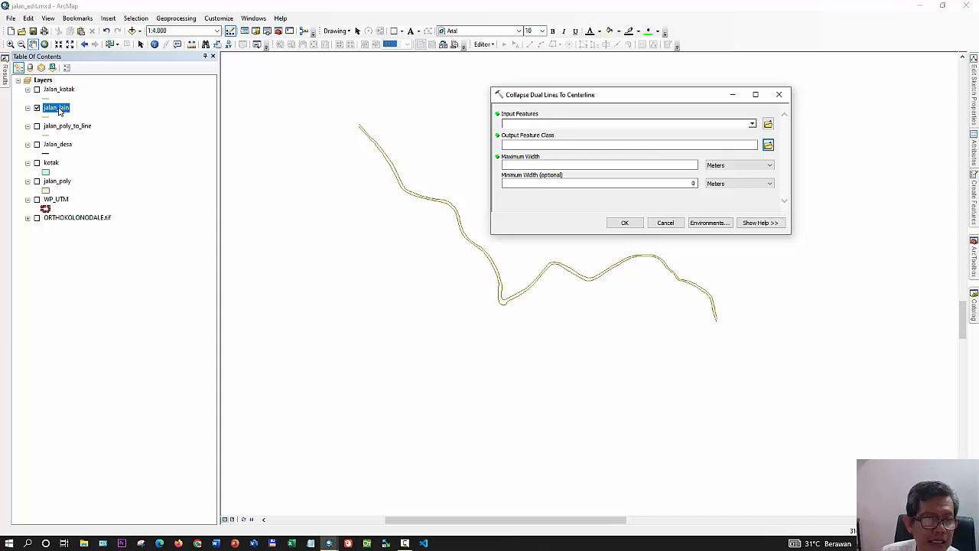
left_click_drag(59, 112, 536, 121)
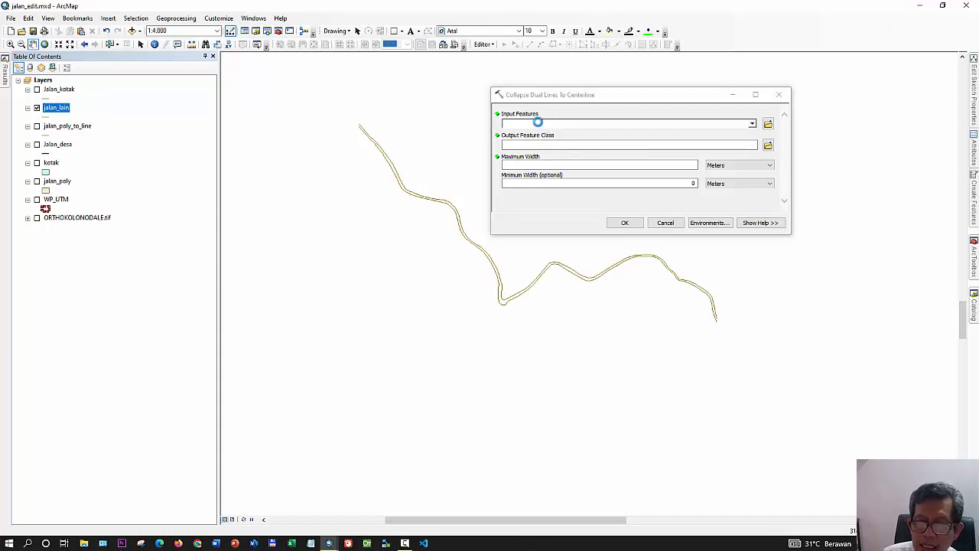
left_click(768, 145)
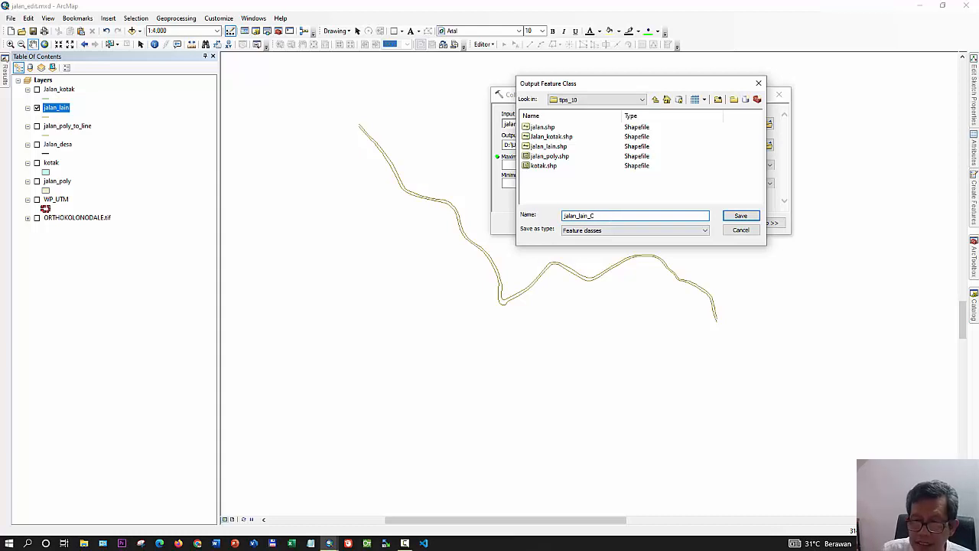
left_click(742, 217)
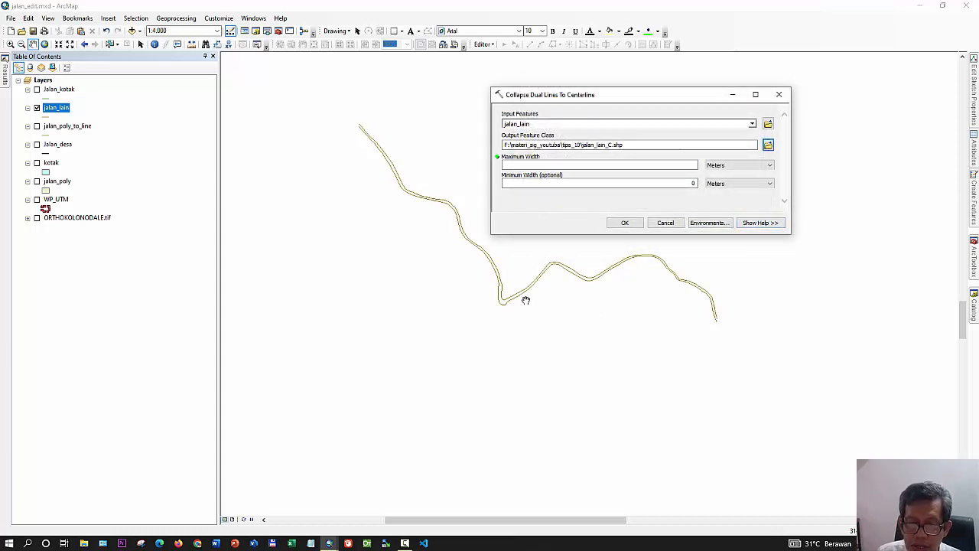
Measure the distance between the two road edges at the sharp bend of jalan_lain
scroll(525, 300, "down", 7)
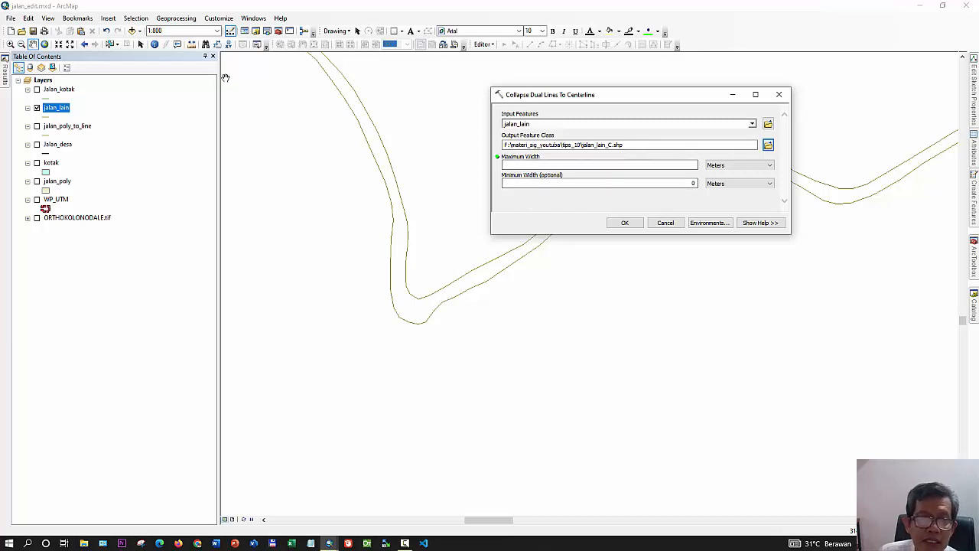
left_click(191, 44)
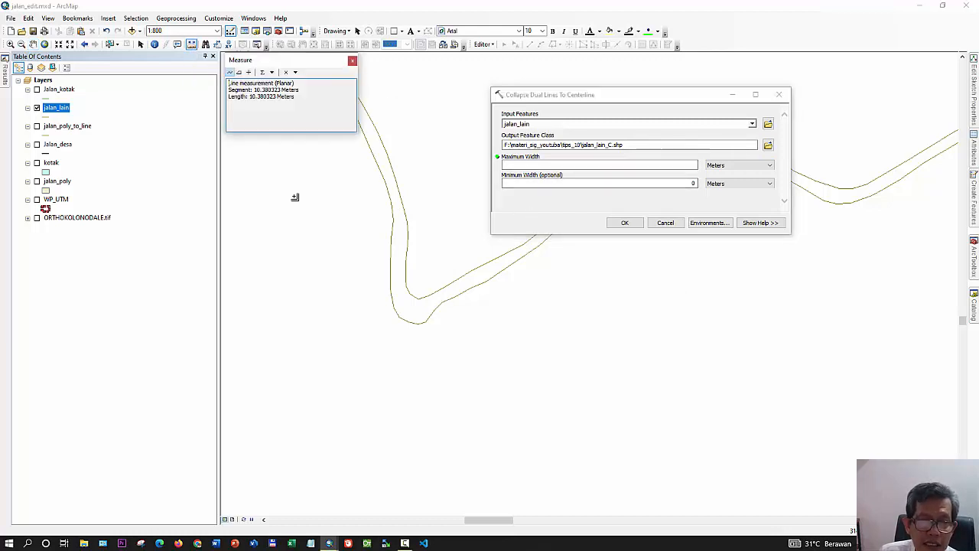
left_click(415, 297)
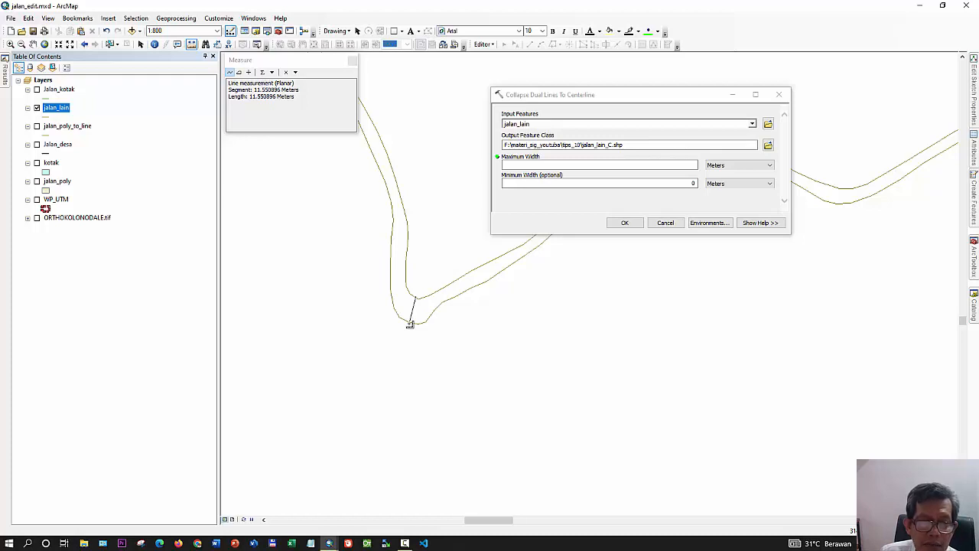
Set the maximum width to 20 meters, dismiss the measurement window and run the centerline tool
left_click(639, 165)
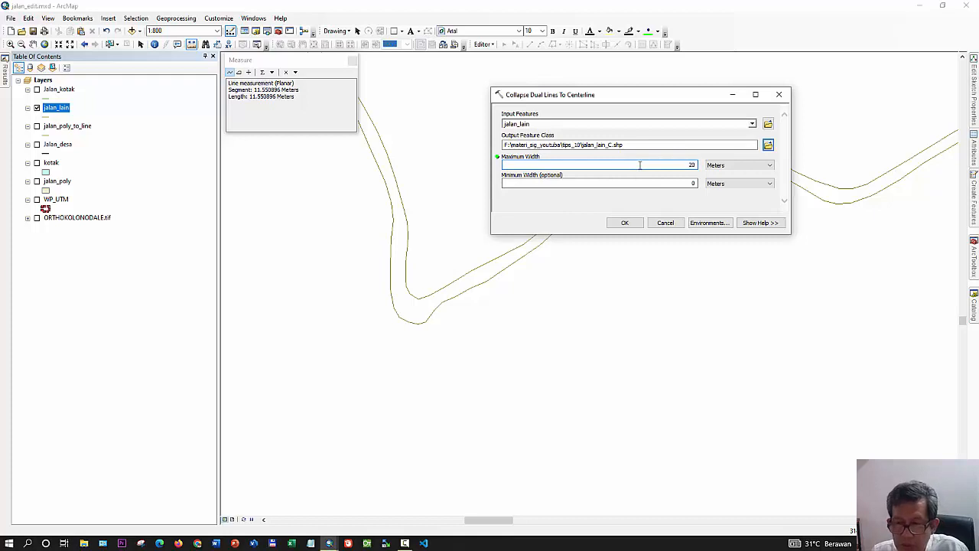
left_click(352, 61)
left_click(352, 61)
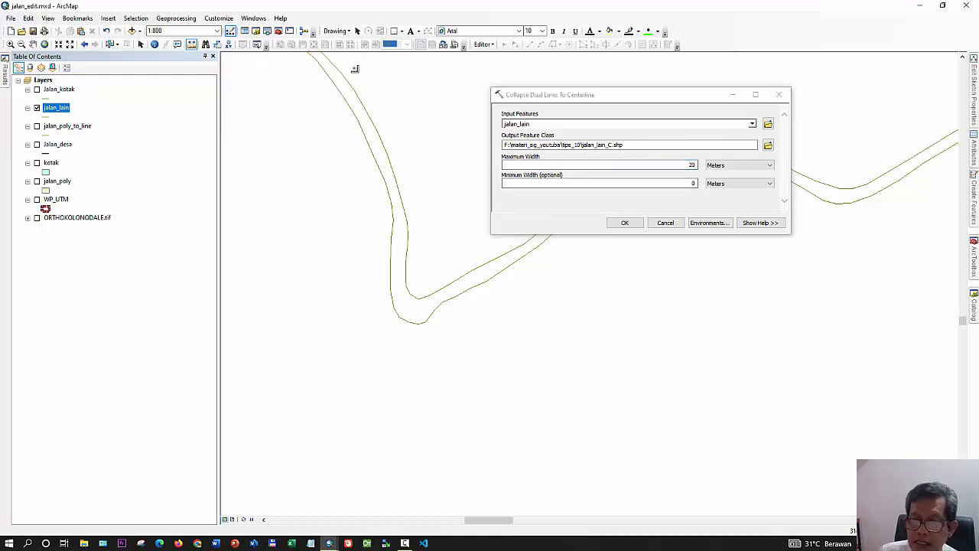
left_click(622, 224)
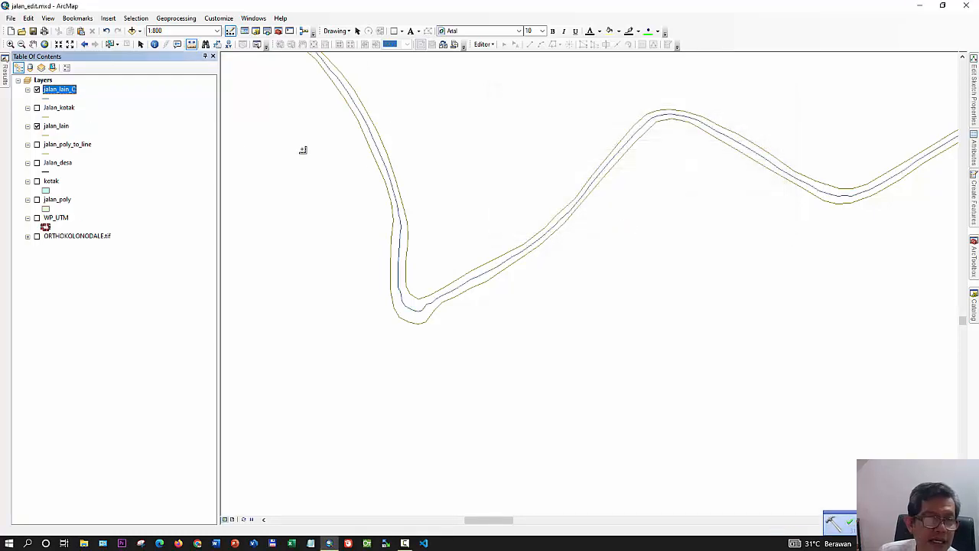
Examine the jalan_lain_C centerline along the whole road, checking how it follows the middle between both edges
left_click(33, 44)
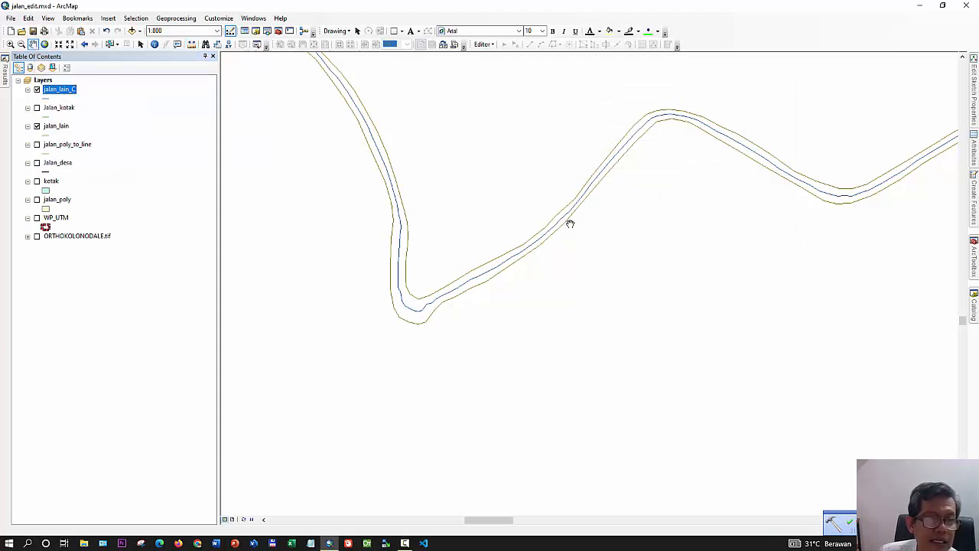
scroll(570, 223, "down", 2)
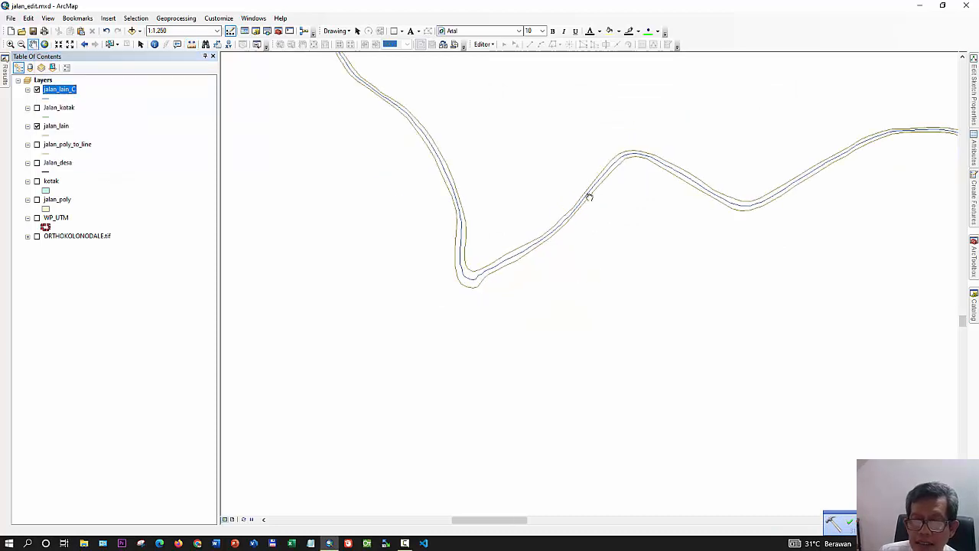
left_click_drag(588, 191, 578, 299)
scroll(595, 310, "down", 4)
scroll(595, 310, "down", 1)
scroll(640, 312, "up", 4)
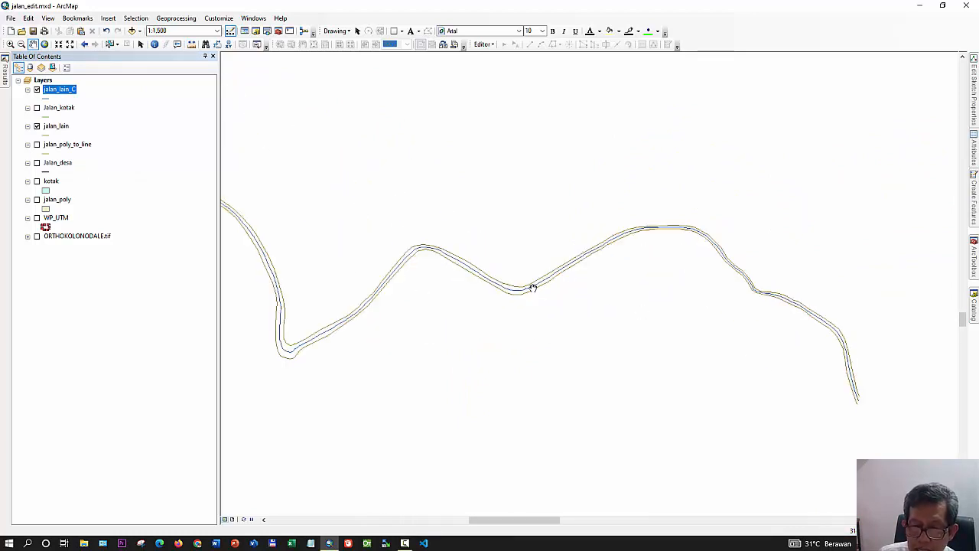
left_click_drag(740, 278, 651, 209)
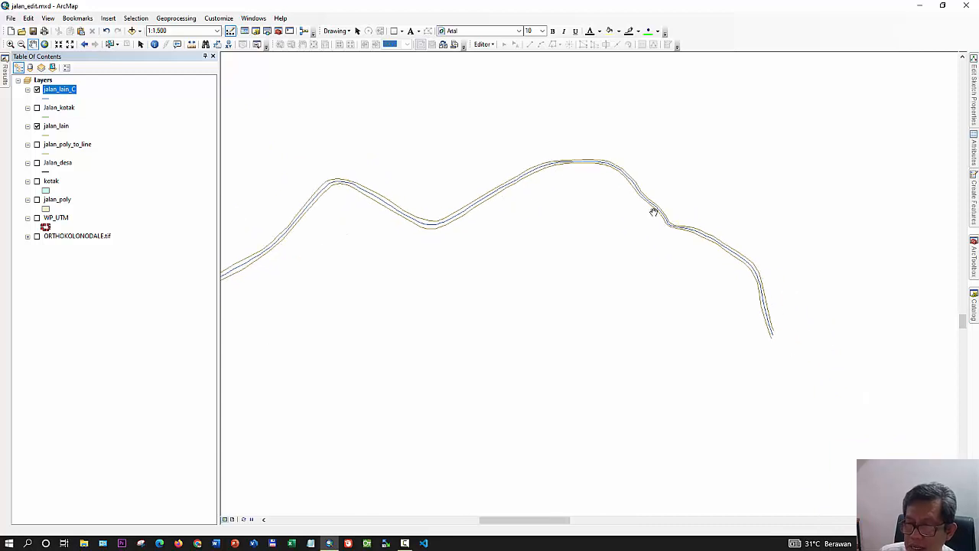
left_click_drag(245, 242, 445, 246)
left_click_drag(293, 85, 370, 303)
left_click_drag(255, 225, 369, 229)
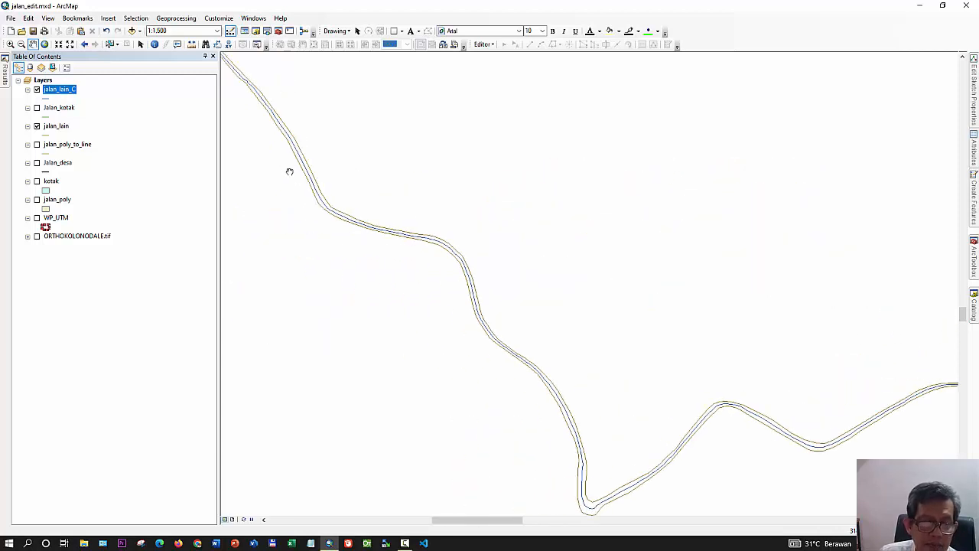
scroll(291, 170, "down", 1)
scroll(326, 177, "down", 1)
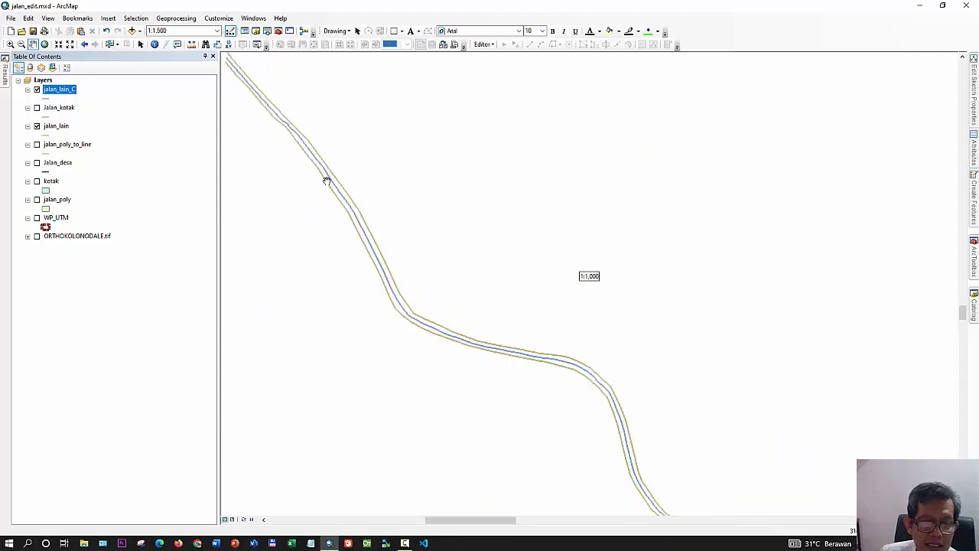
left_click_drag(398, 283, 339, 192)
left_click_drag(546, 311, 455, 230)
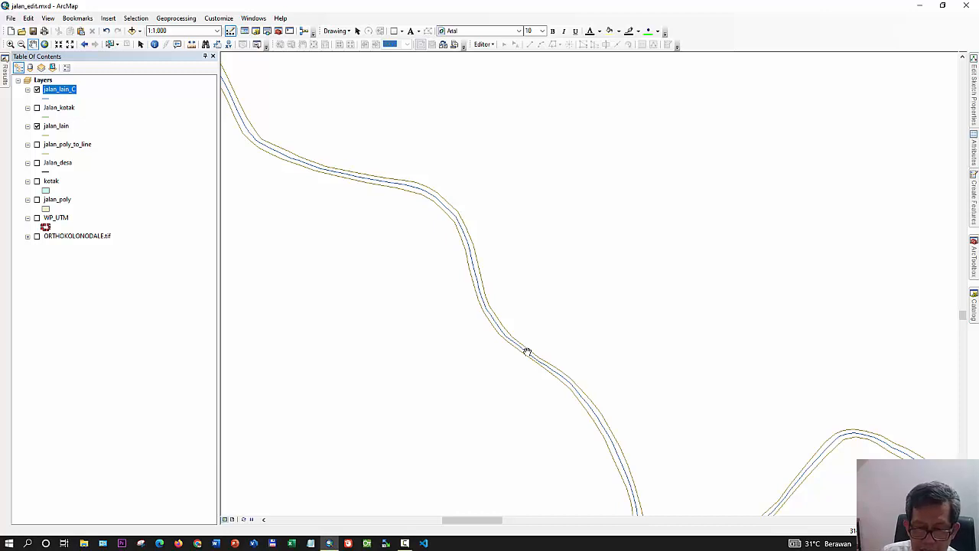
left_click_drag(527, 351, 492, 279)
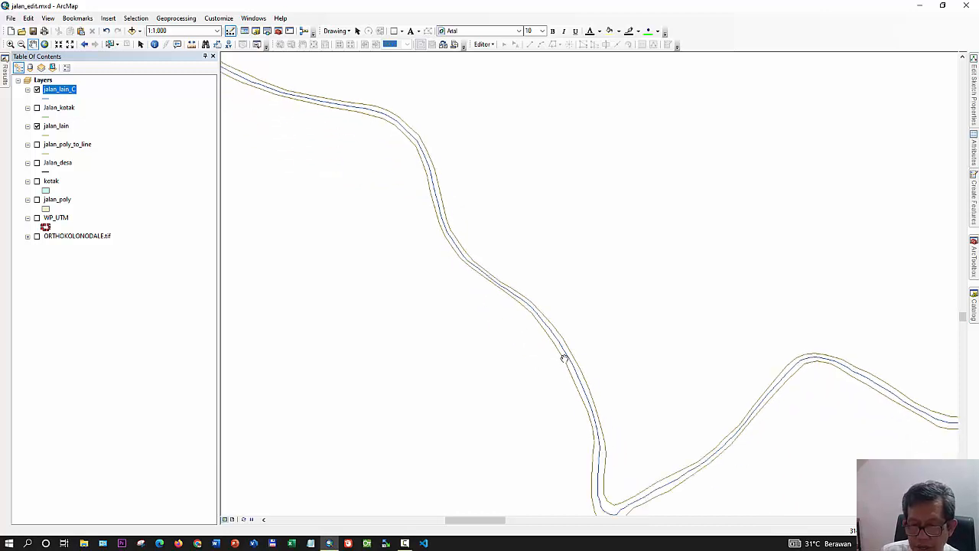
scroll(563, 359, "up", 3)
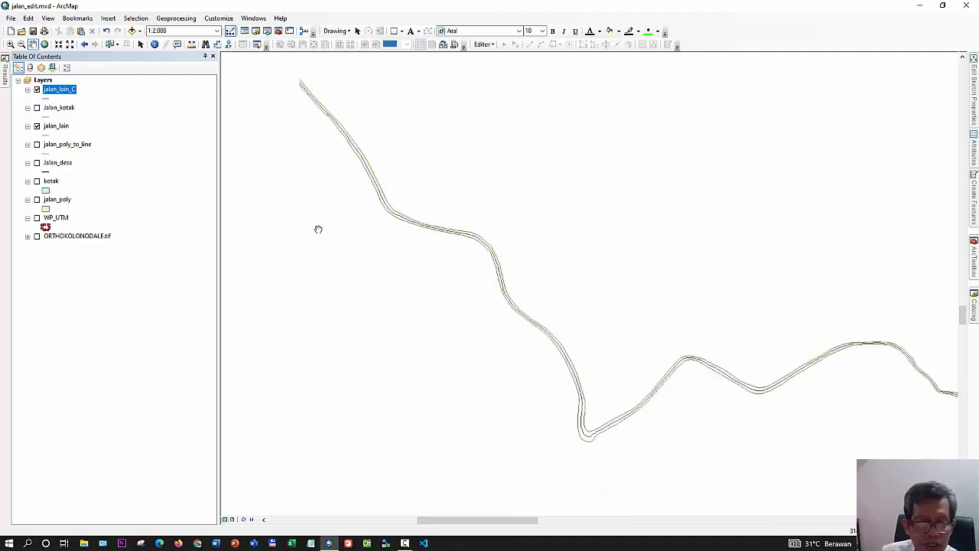
Hide jalan_lain_C and jalan_lain, display jalan_poly_to_line instead, and zoom to that layer's full extent
left_click(37, 90)
left_click(36, 127)
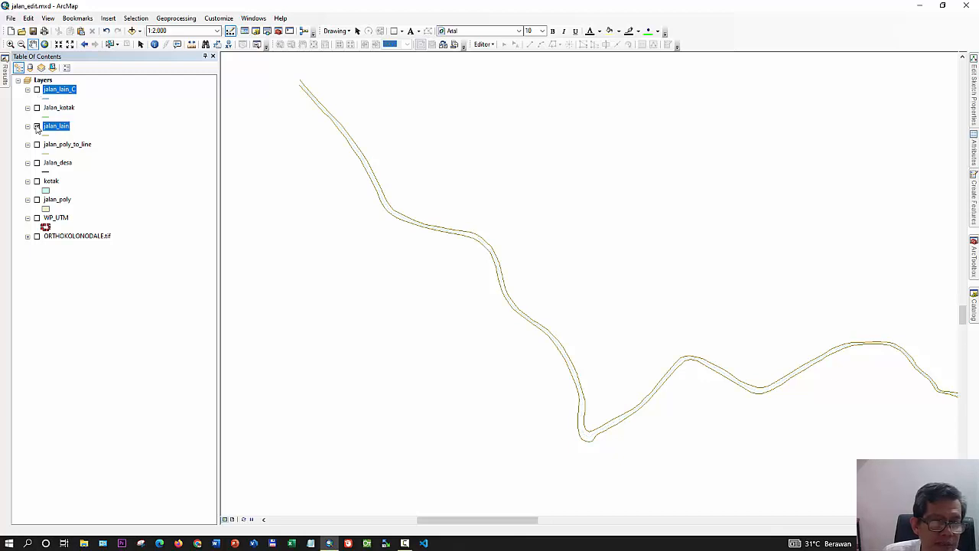
left_click(36, 145)
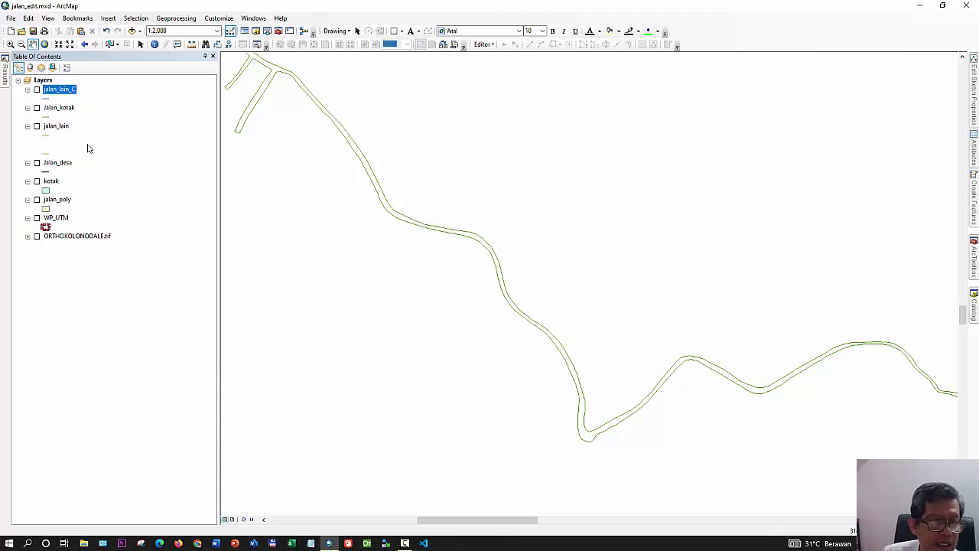
right_click(88, 146)
left_click(128, 199)
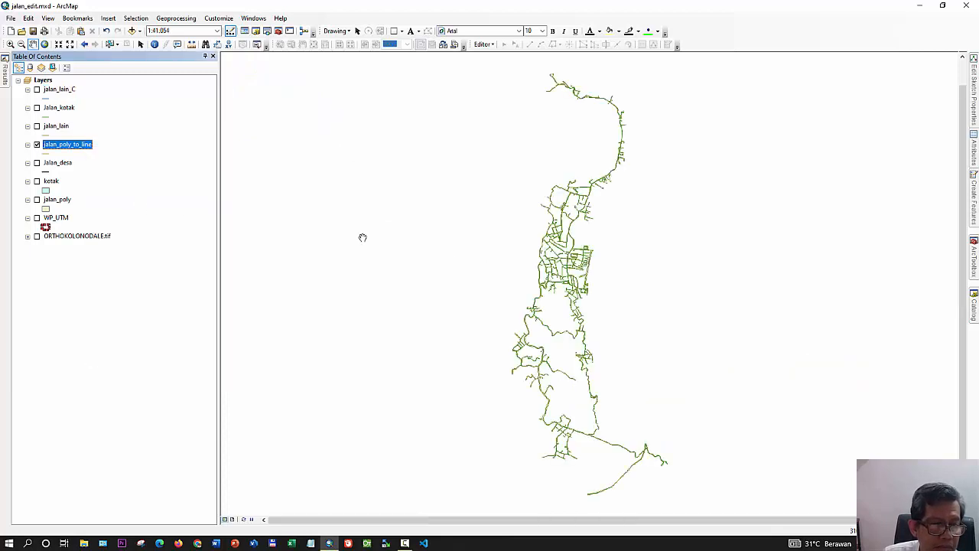
Open the Collapse Dual Lines To Centerline tool and set jalan_poly_to_line as its input features
scroll(555, 249, "up", 8)
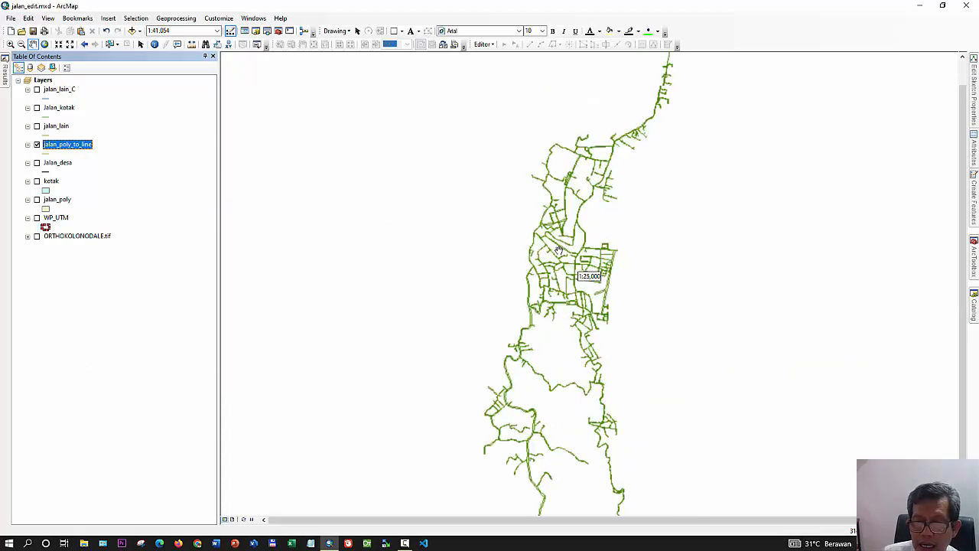
scroll(559, 250, "up", 2)
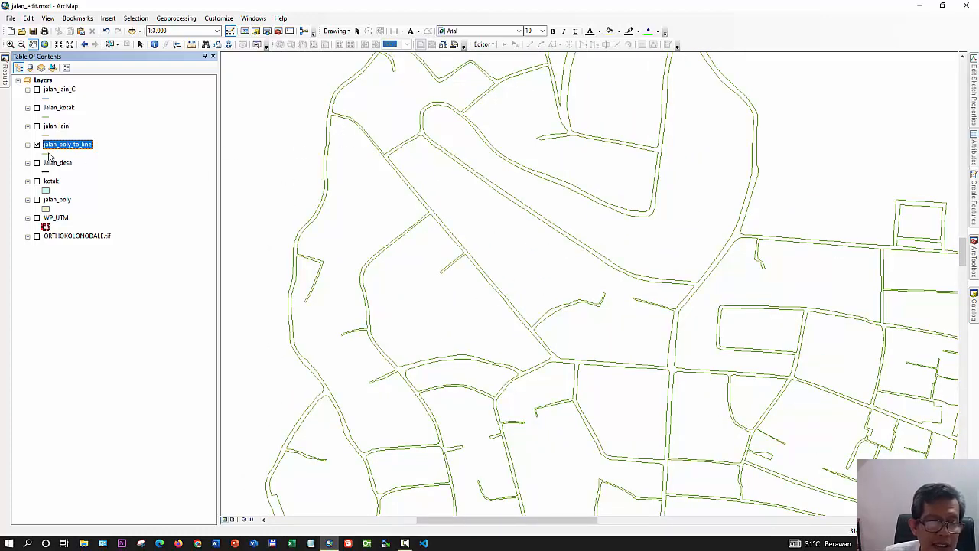
scroll(517, 258, "down", 1)
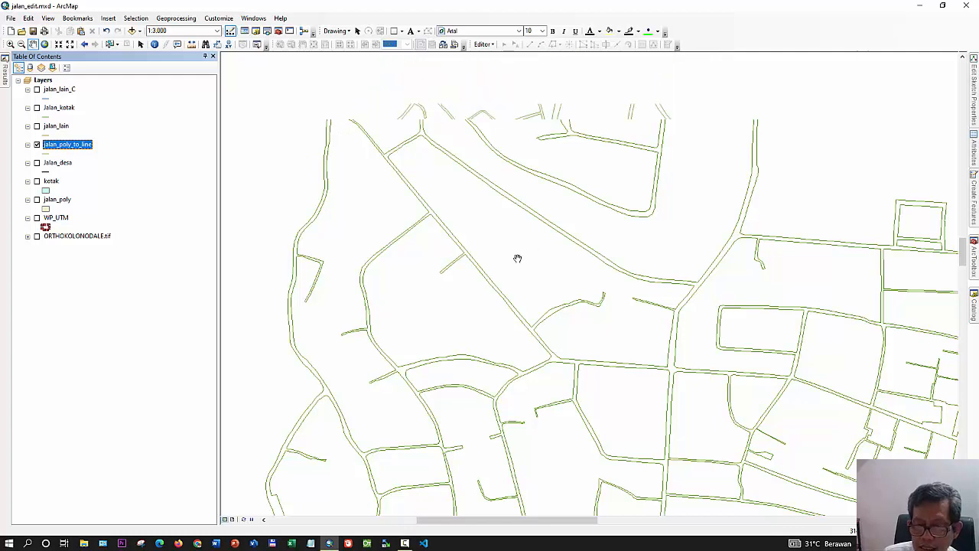
scroll(517, 258, "down", 3)
scroll(540, 275, "down", 2)
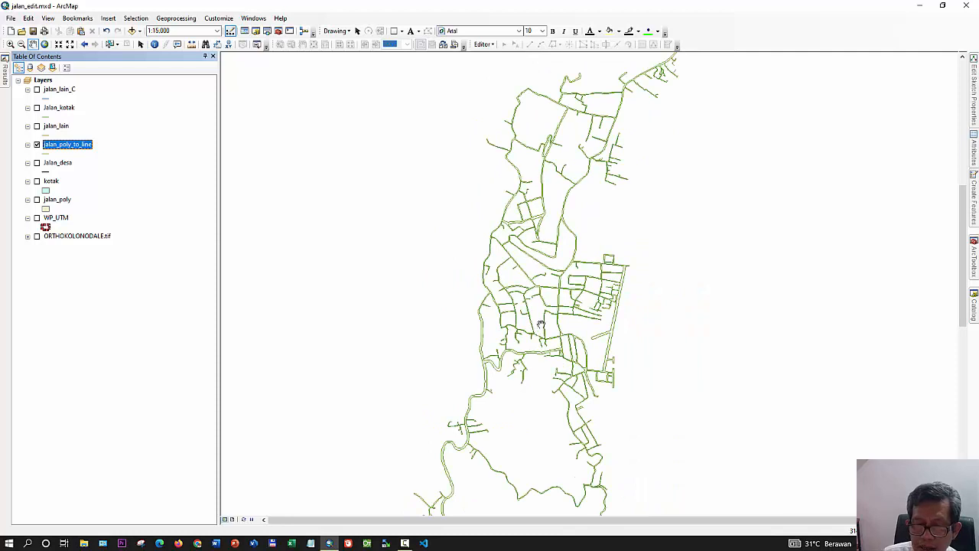
left_click_drag(545, 303, 501, 266)
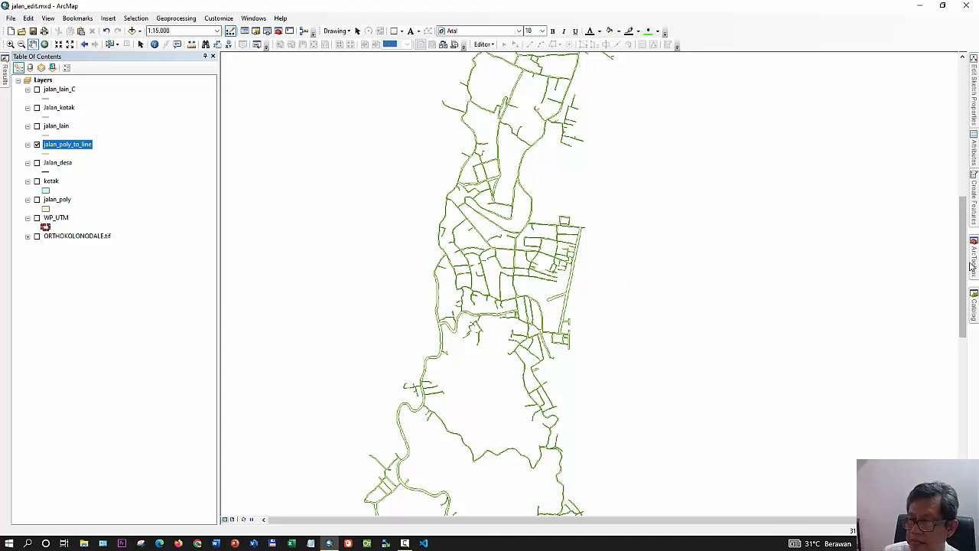
mouse_move(972, 264)
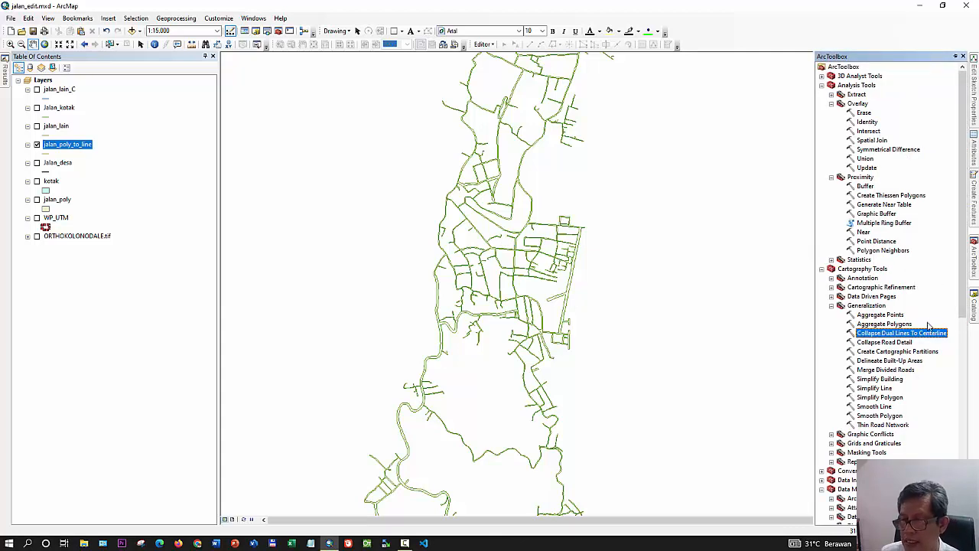
double_click(877, 333)
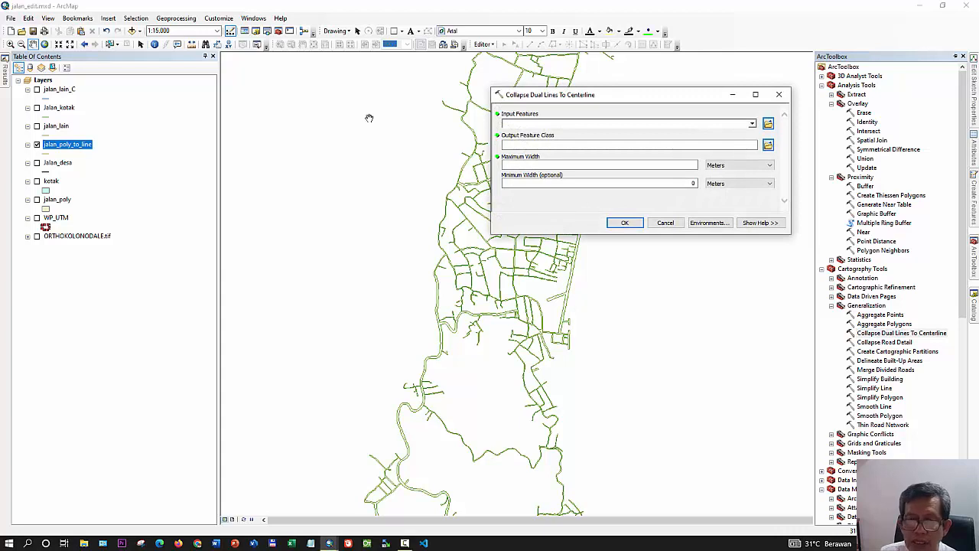
left_click_drag(77, 150, 554, 125)
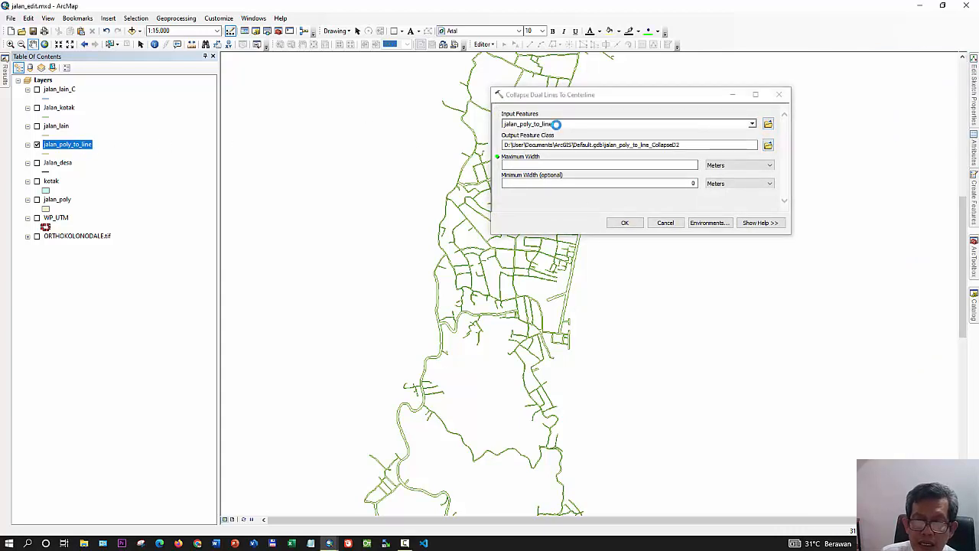
Save the output feature class as jalan_poly_C in the tips_10 folder, fill in the maximum width and run the tool
left_click(768, 144)
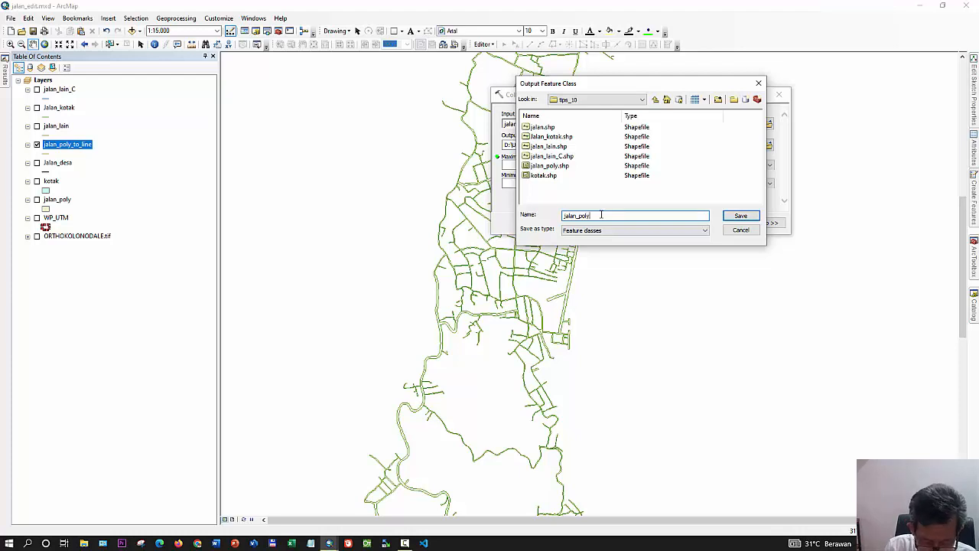
type("C")
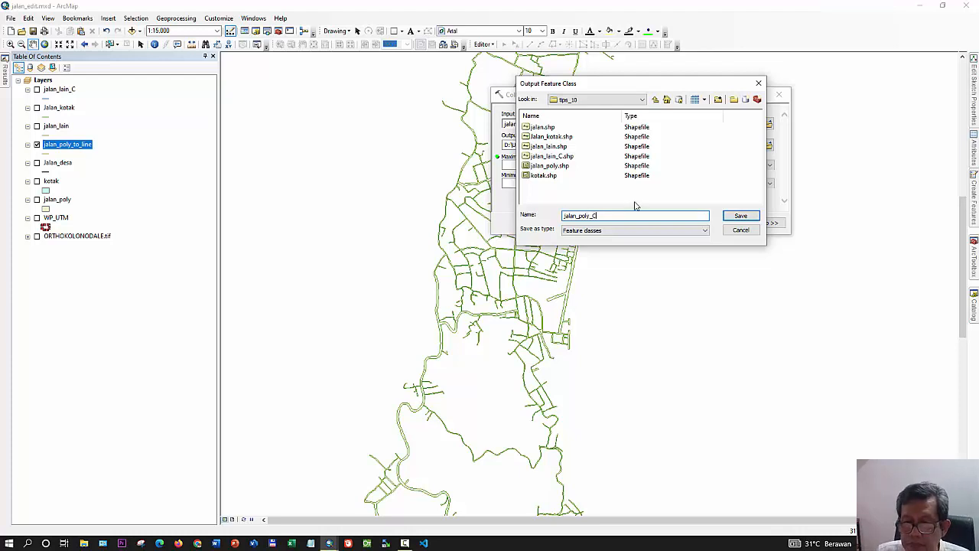
left_click(738, 215)
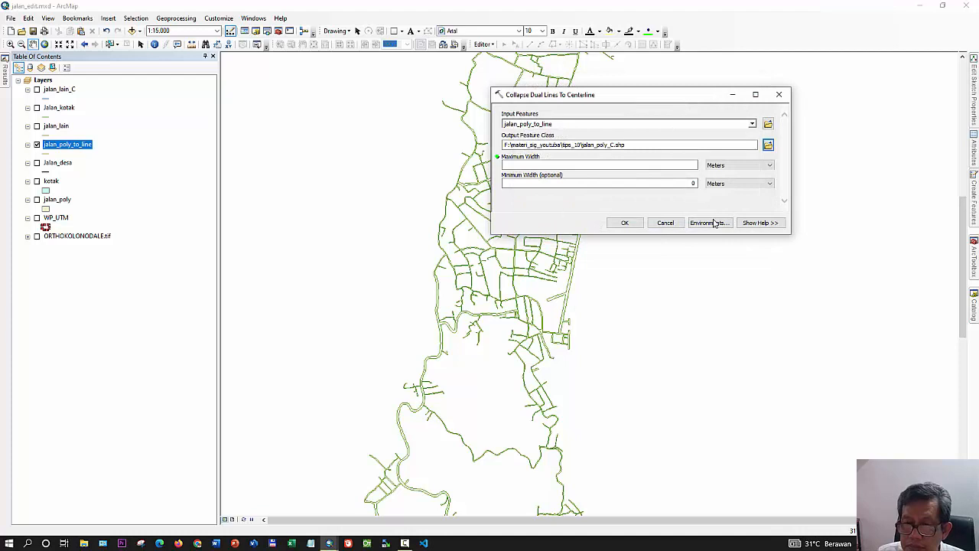
left_click(688, 166)
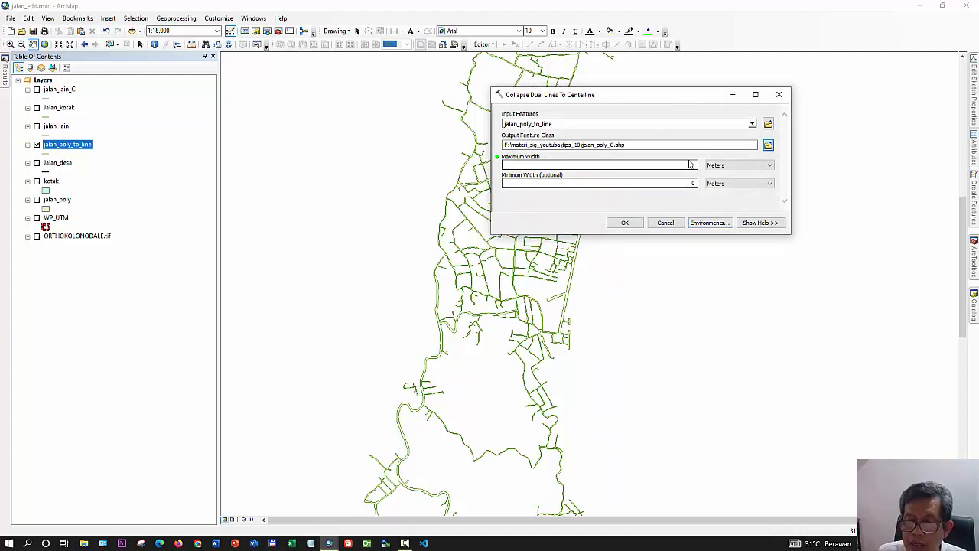
left_click(625, 223)
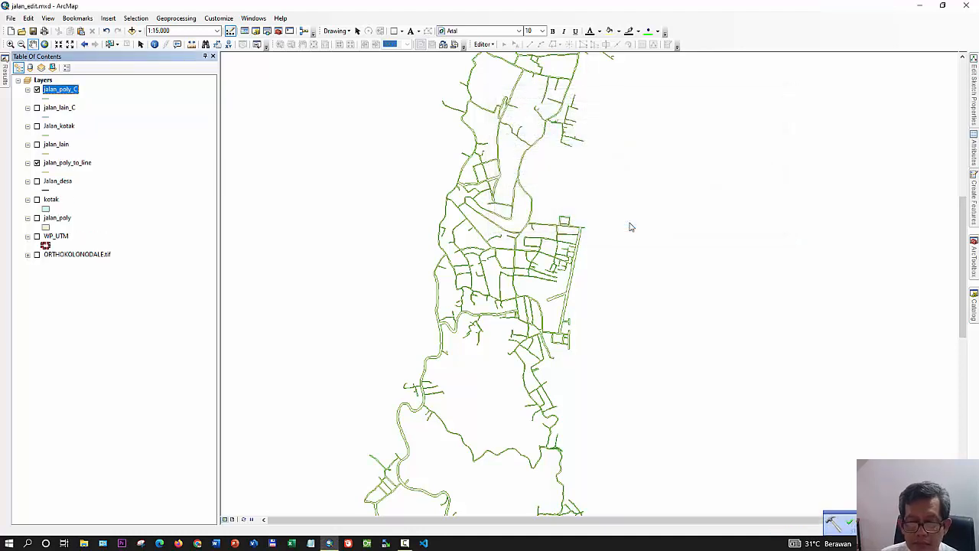
Compare the jalan_poly_C centerlines with the original road edges by hiding and showing jalan_poly_to_line
scroll(532, 197, "up", 2)
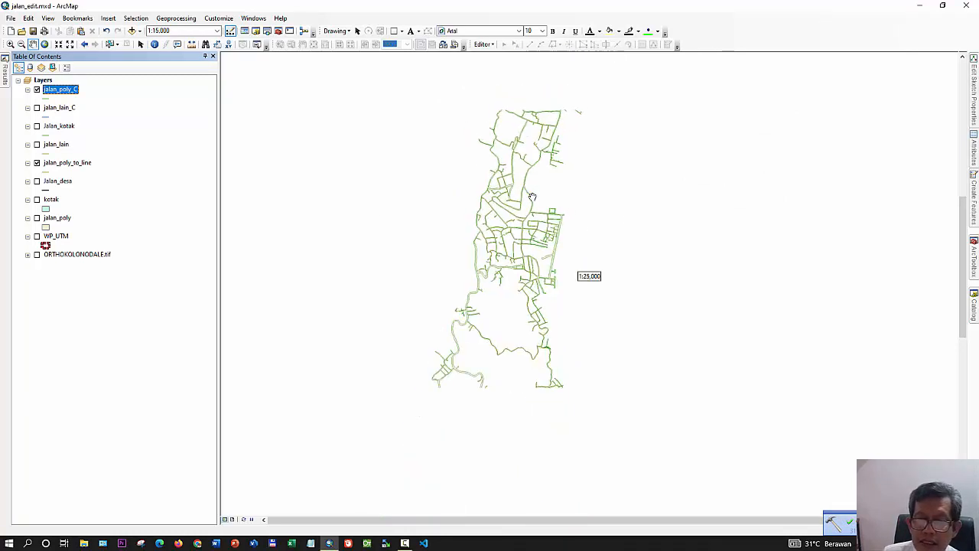
scroll(525, 196, "up", 3)
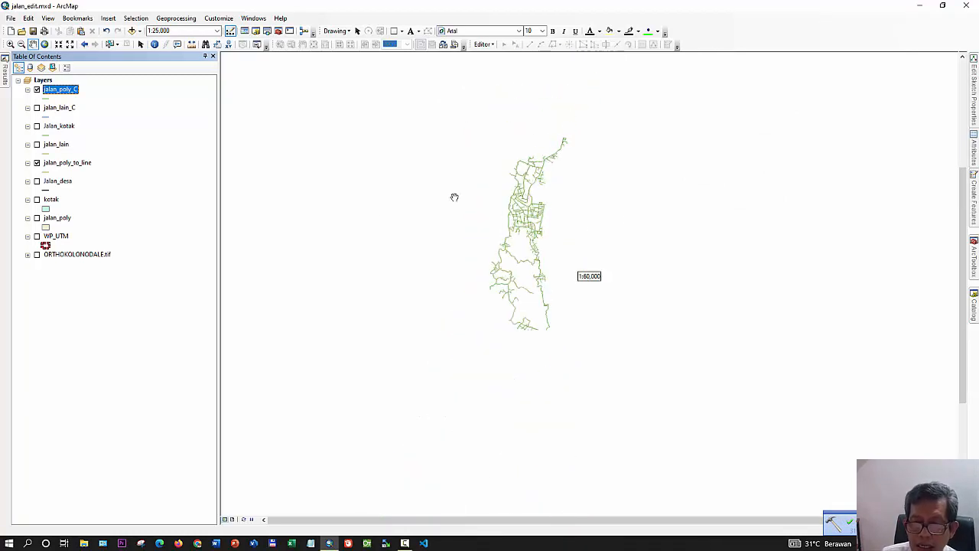
left_click(36, 163)
scroll(516, 215, "down", 3)
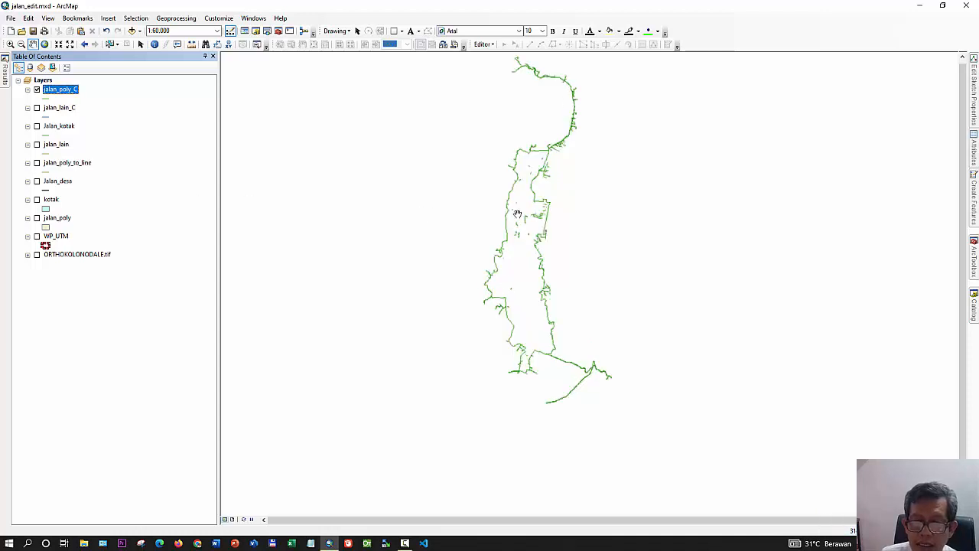
scroll(558, 235, "down", 2)
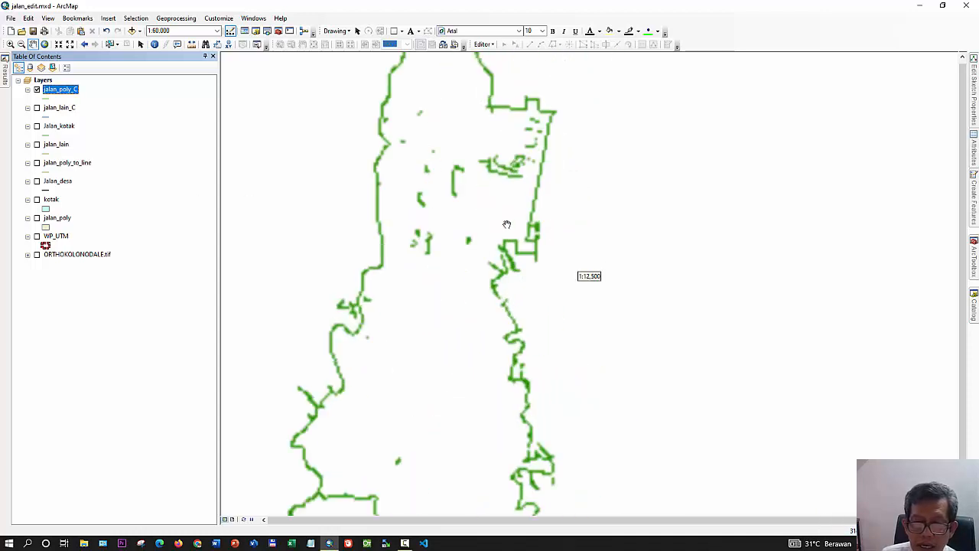
left_click(37, 163)
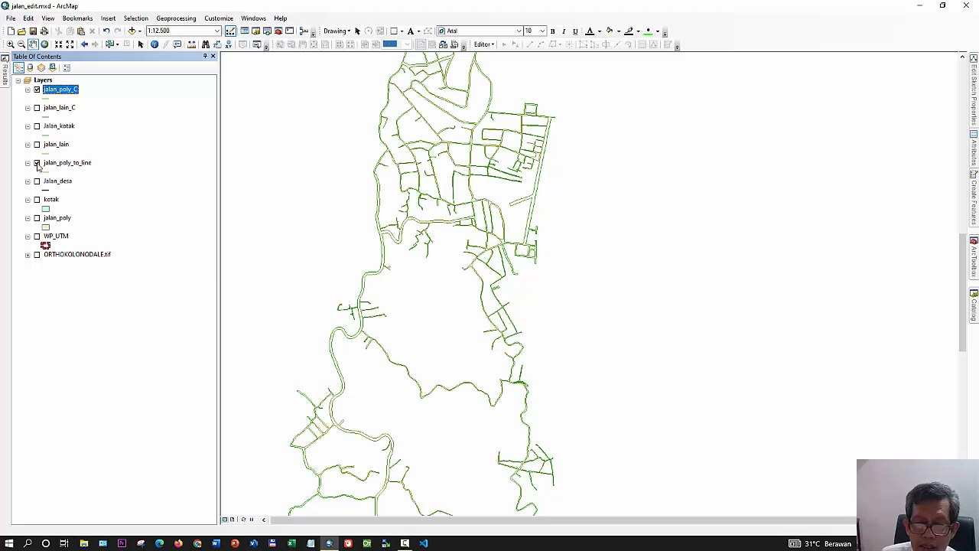
left_click(37, 163)
left_click(37, 163)
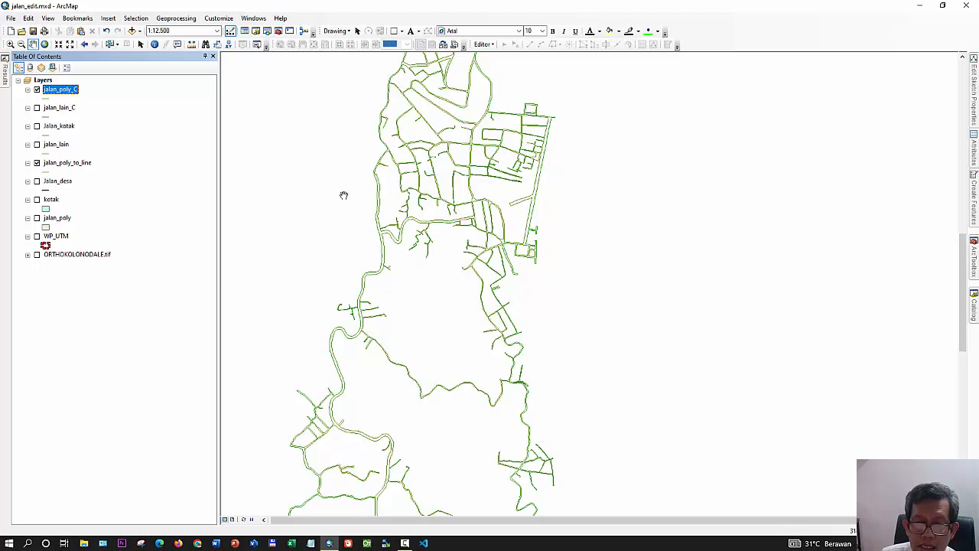
Examine how the jalan_poly_C lines run relative to the double road edges in the dense street blocks and across the whole network
scroll(462, 191, "down", 4)
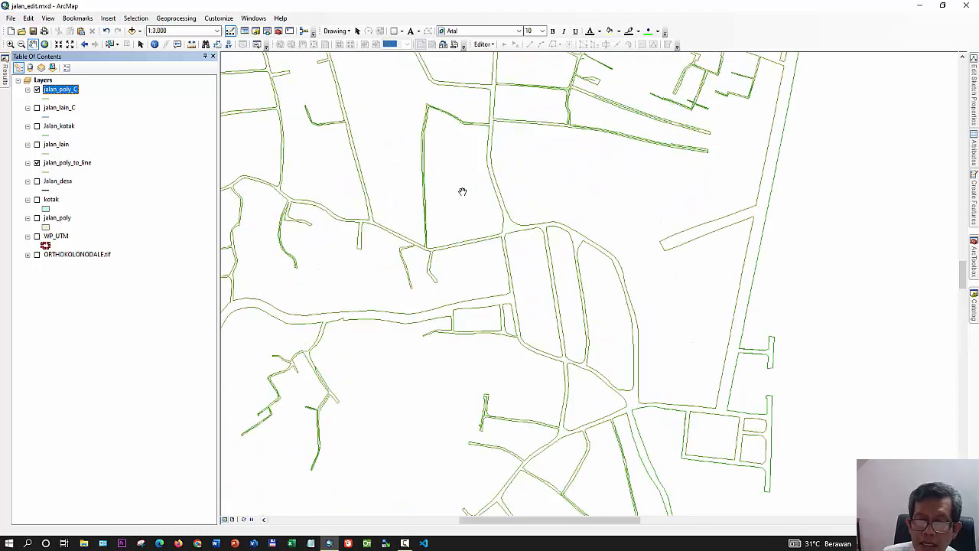
left_click_drag(581, 164, 487, 284)
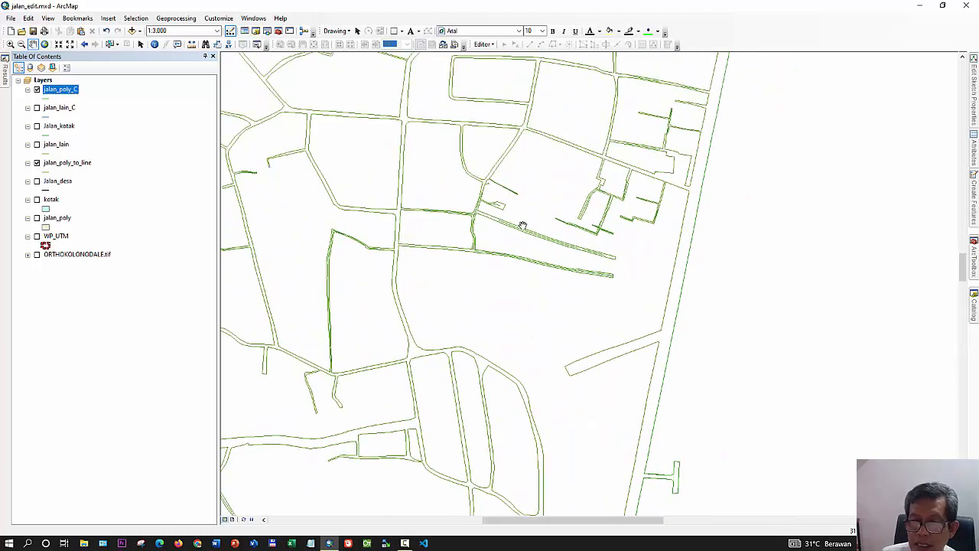
left_click_drag(594, 183, 561, 288)
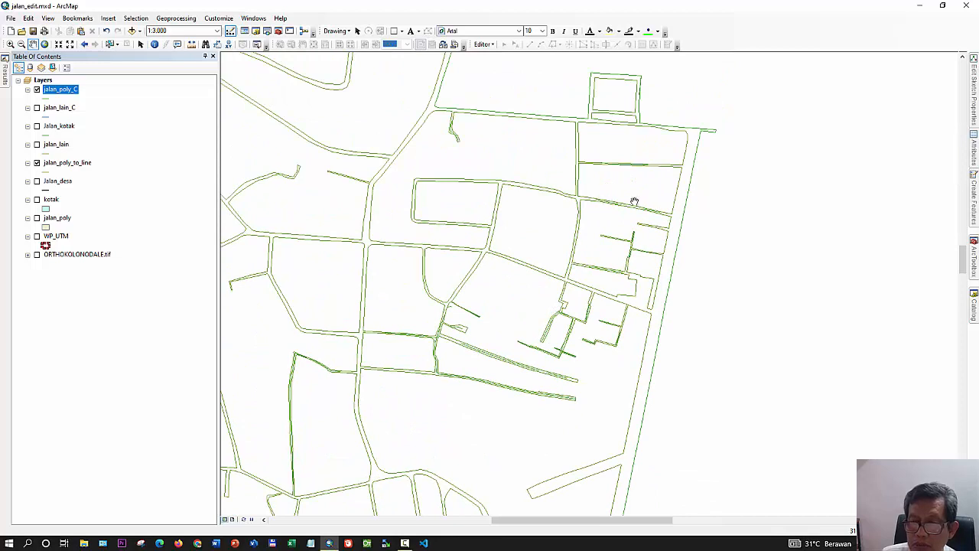
scroll(620, 205, "down", 3)
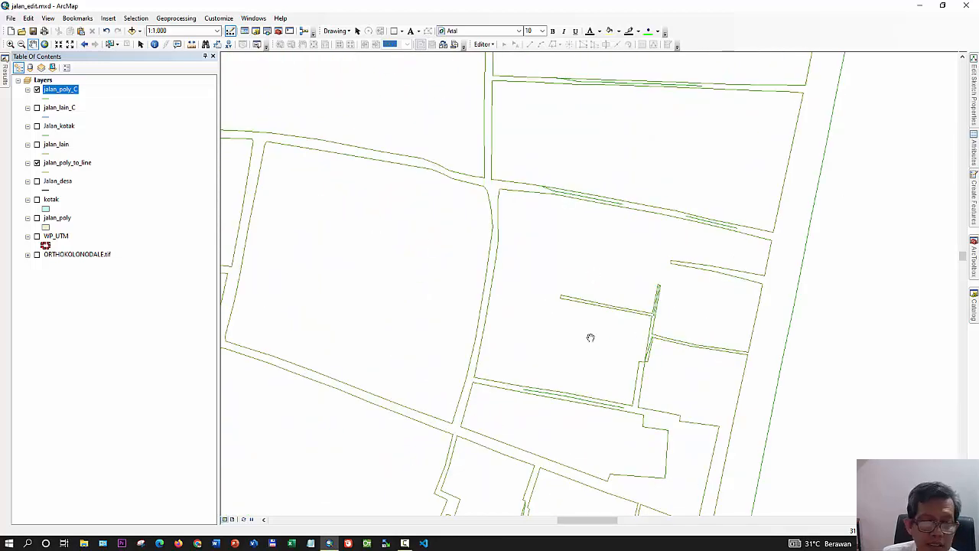
scroll(601, 345, "up", 4)
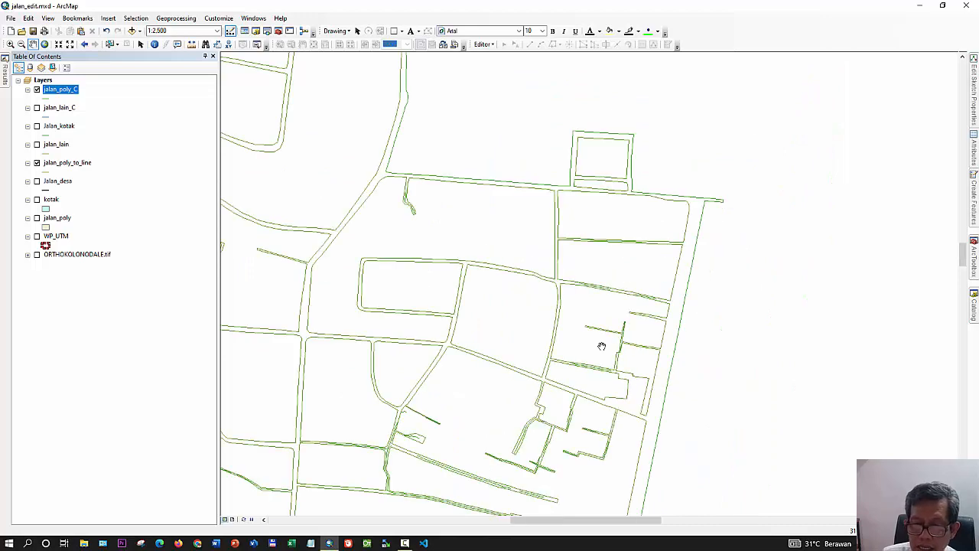
left_click_drag(389, 322, 620, 232)
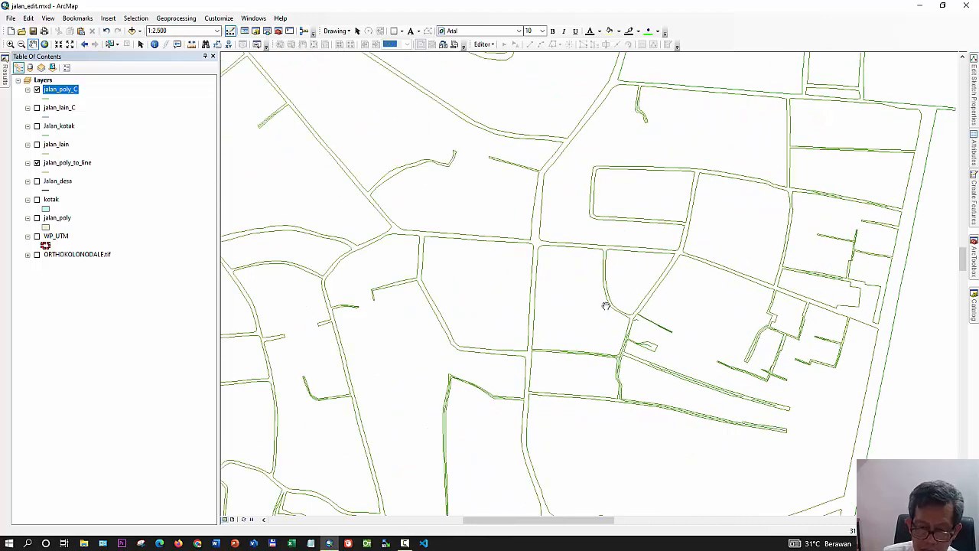
scroll(605, 306, "up", 4)
scroll(579, 339, "up", 4)
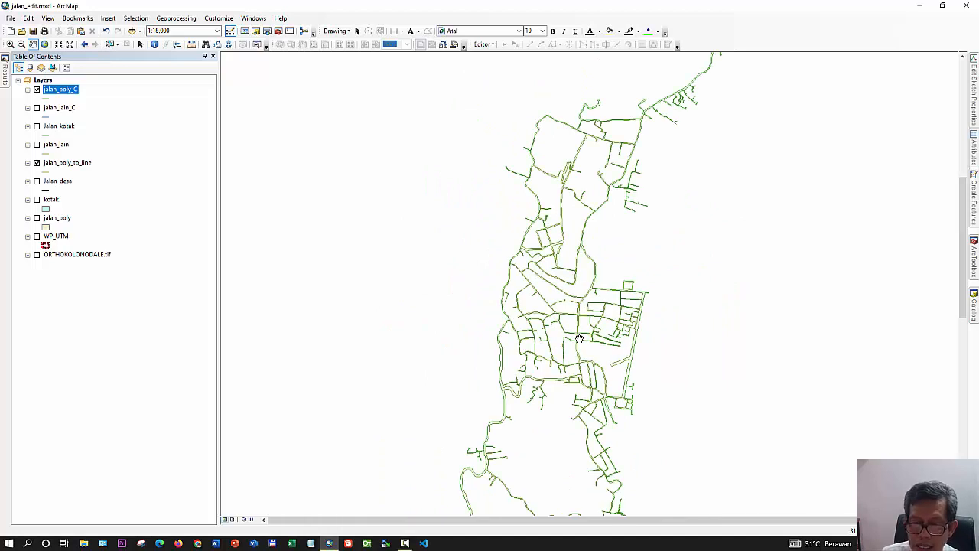
scroll(579, 339, "up", 2)
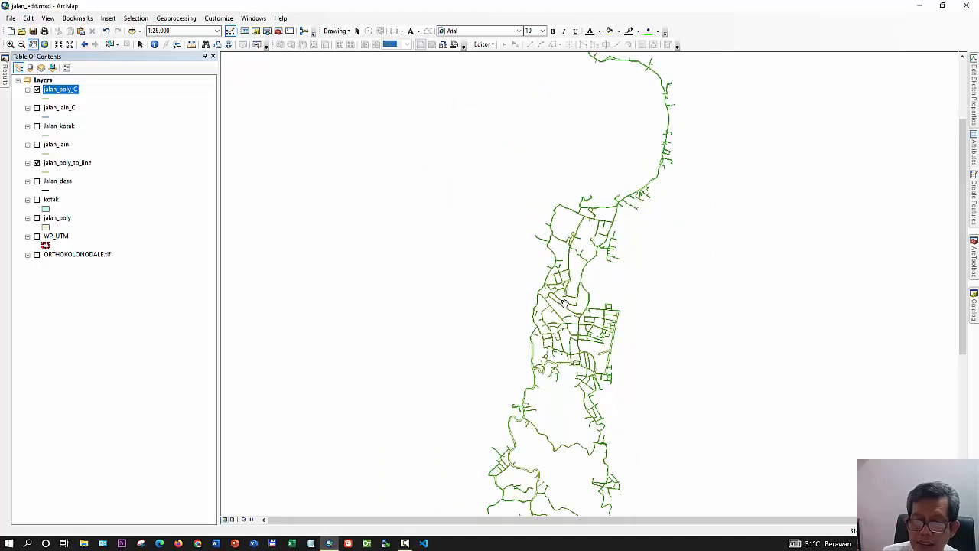
scroll(564, 302, "up", 3)
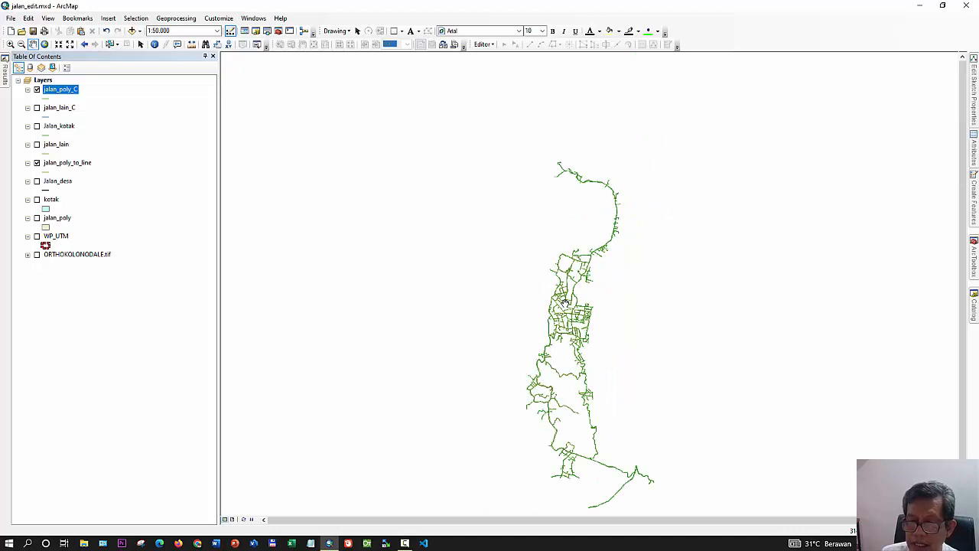
left_click_drag(567, 322, 514, 252)
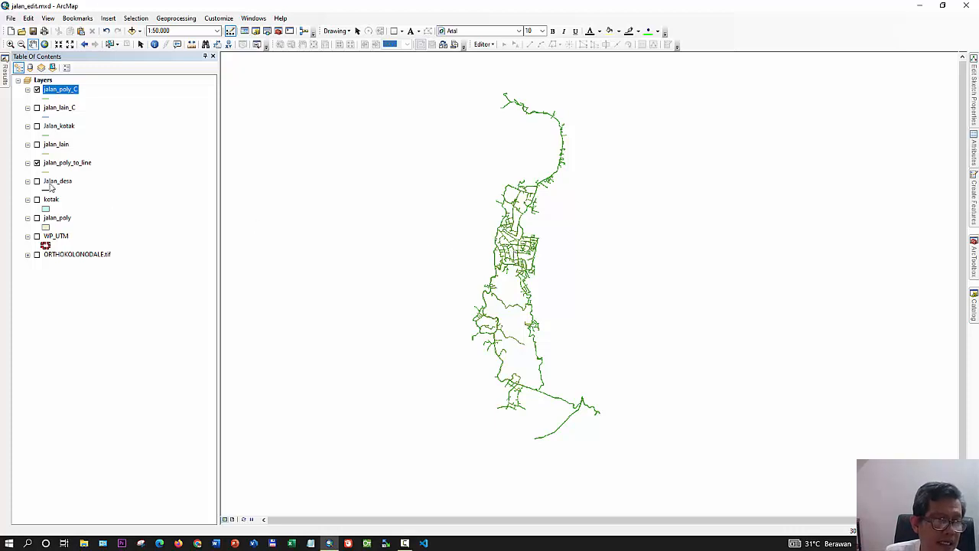
Hide jalan_poly_to_line and jalan_poly_C, display the jalan_poly polygons instead, and inspect the central road network
left_click(37, 162)
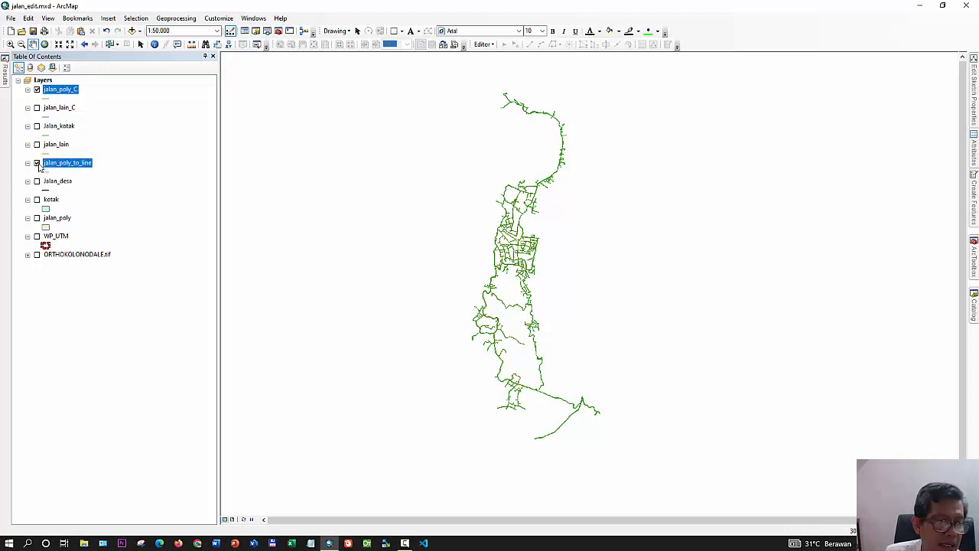
left_click(36, 218)
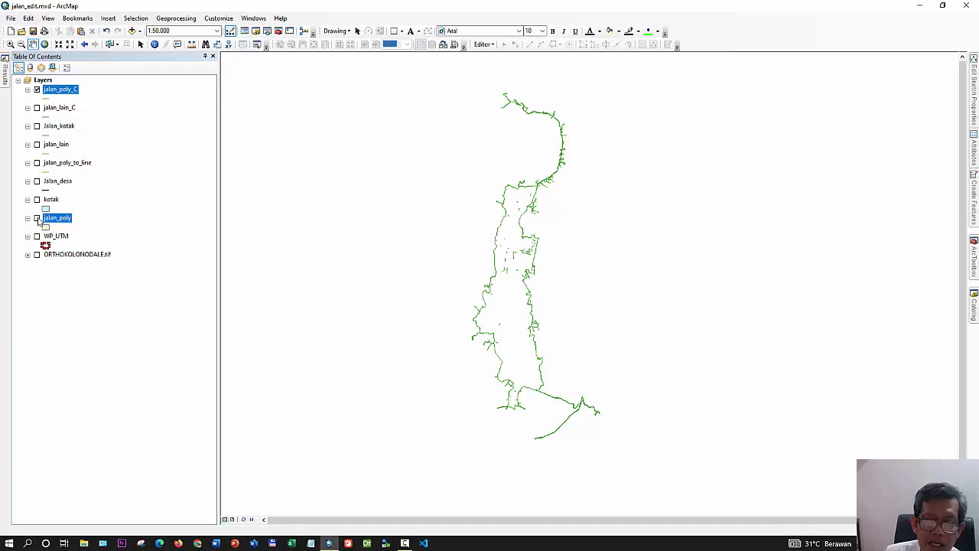
left_click(37, 89)
scroll(499, 285, "up", 2)
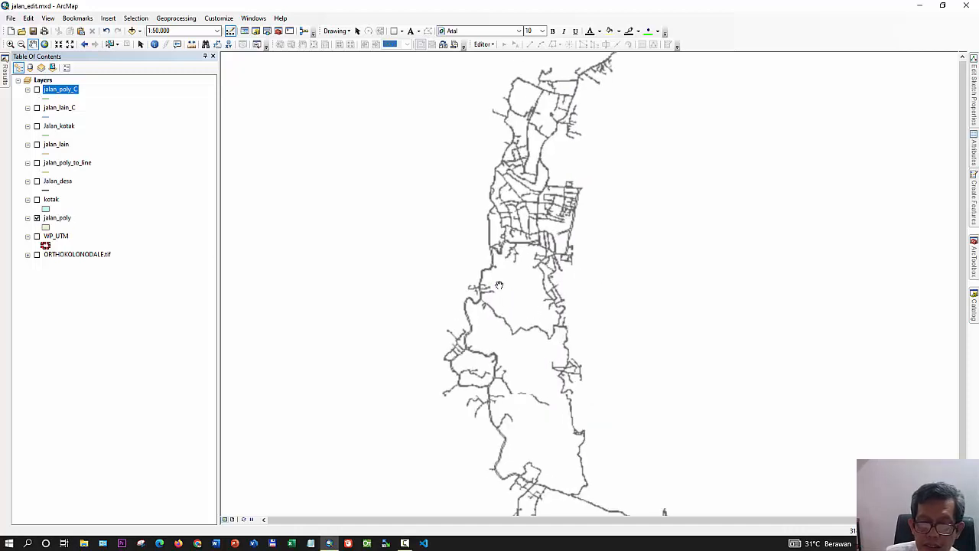
scroll(499, 285, "up", 4)
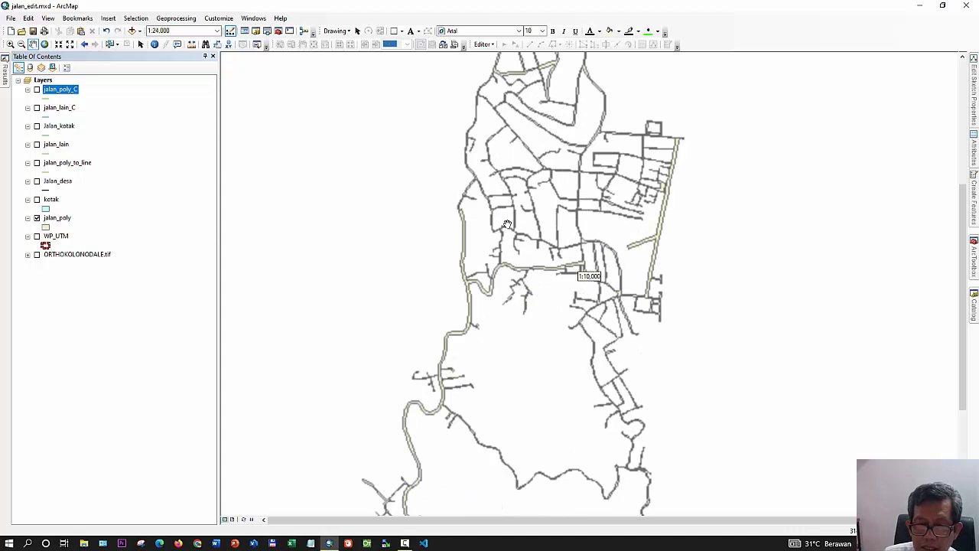
scroll(512, 263, "up", 2)
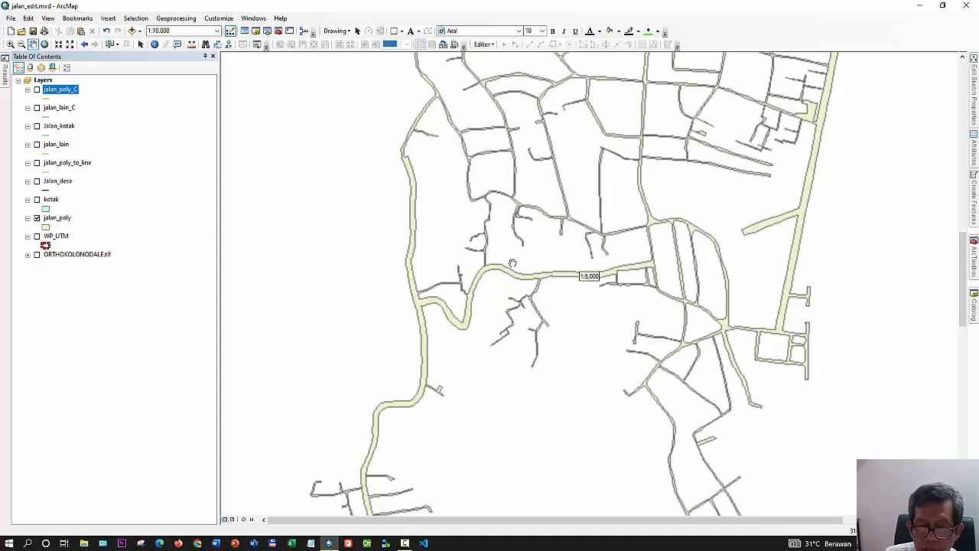
scroll(527, 277, "down", 4)
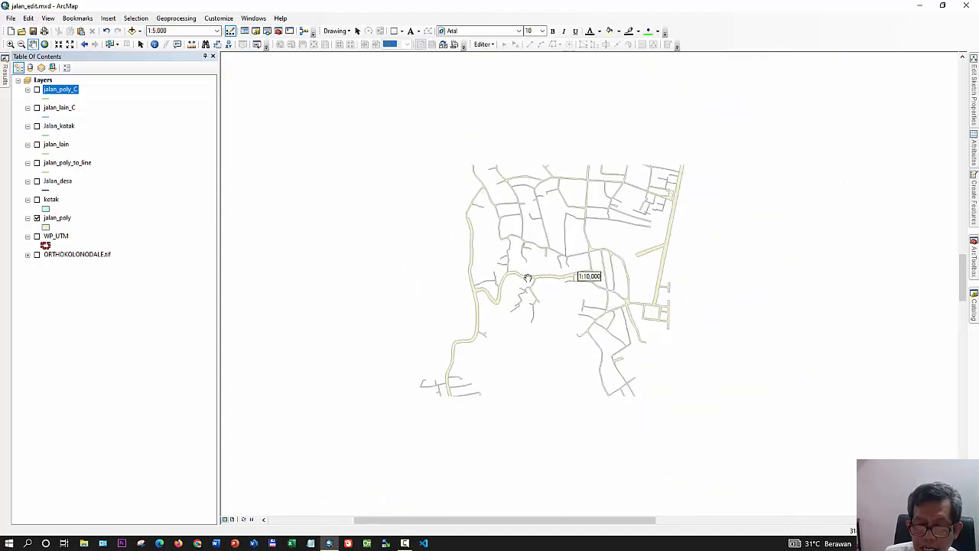
Compare the extent of the whole jalan_poly road network with the WP_UTM boundary by showing and hiding WP_UTM
scroll(527, 277, "down", 1)
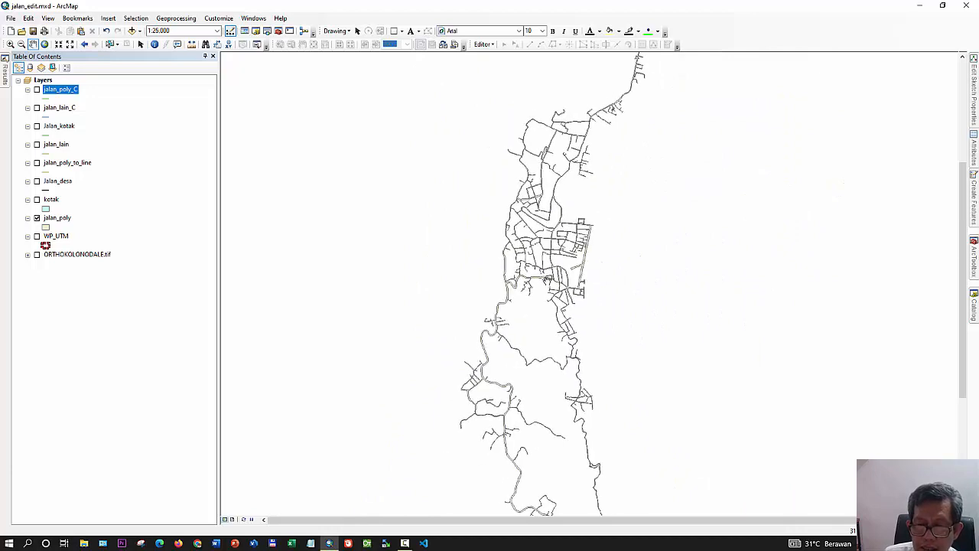
scroll(533, 255, "down", 2)
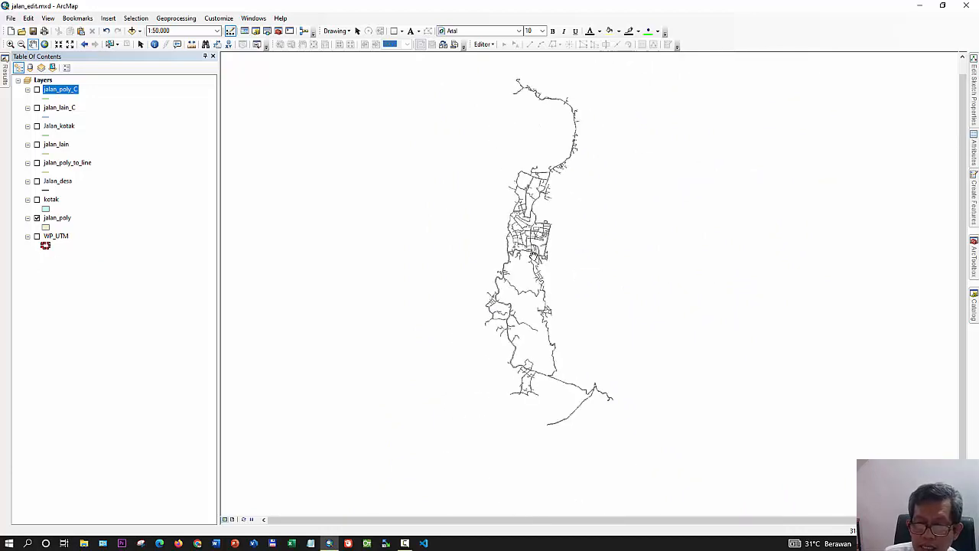
left_click(37, 237)
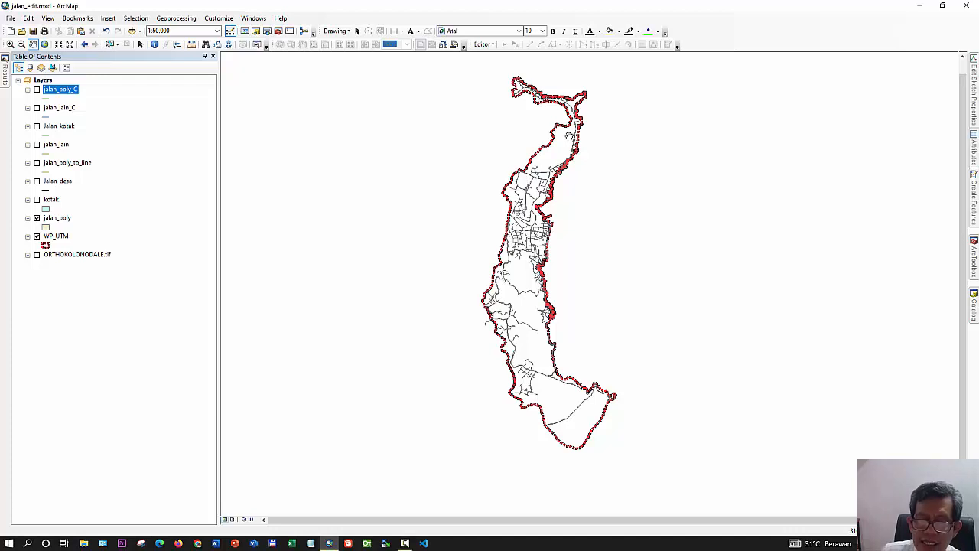
left_click(37, 237)
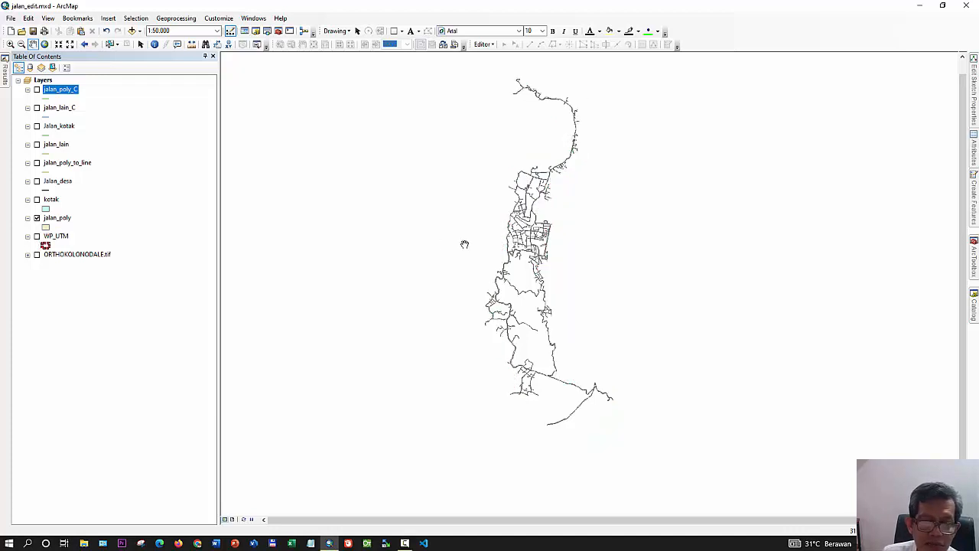
scroll(517, 236, "up", 4)
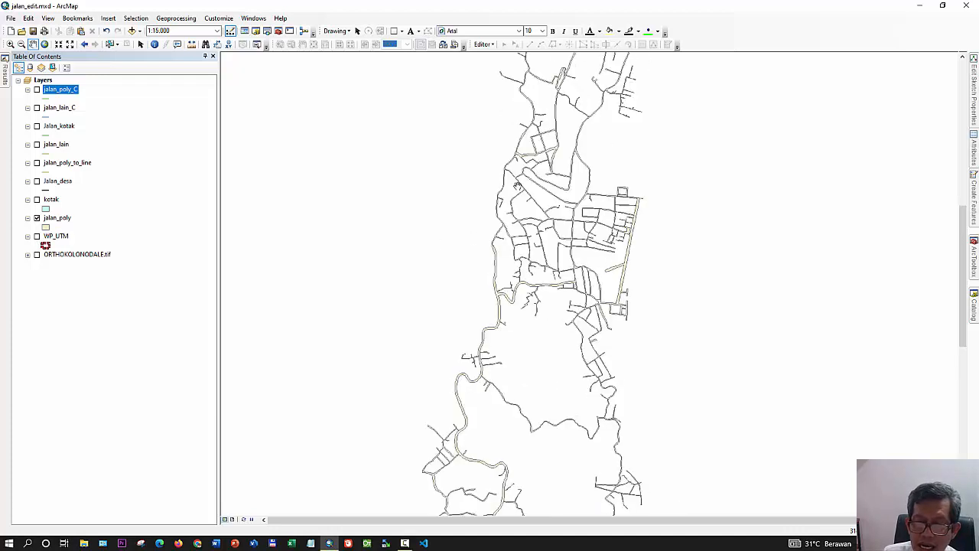
Check the records in the attribute tables of jalan_poly and WP_UTM, closing each table after viewing it
right_click(63, 221)
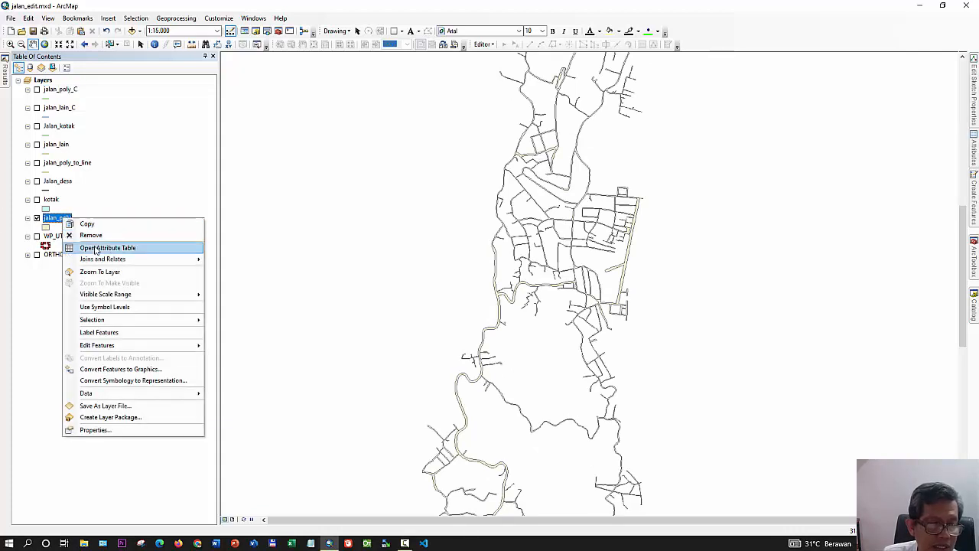
left_click(88, 246)
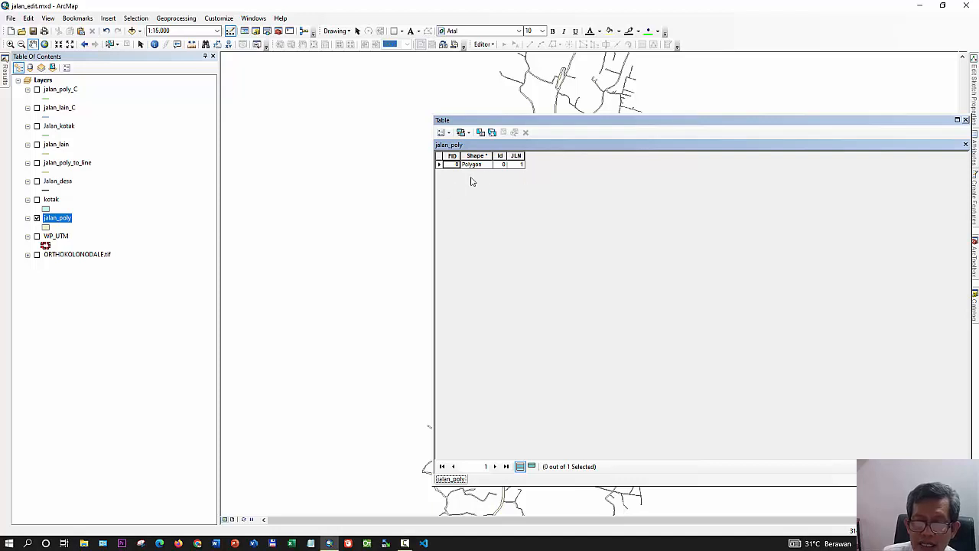
left_click(965, 120)
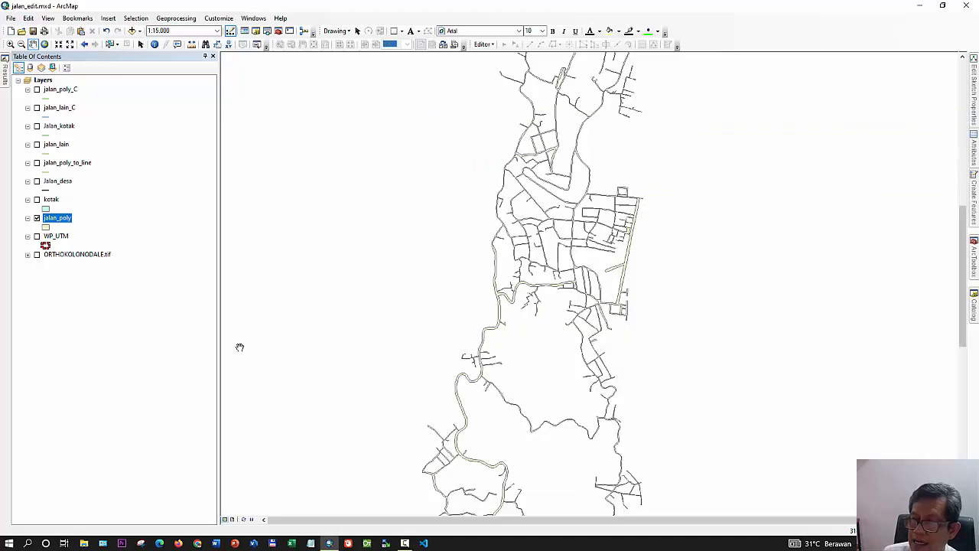
right_click(59, 239)
left_click(98, 268)
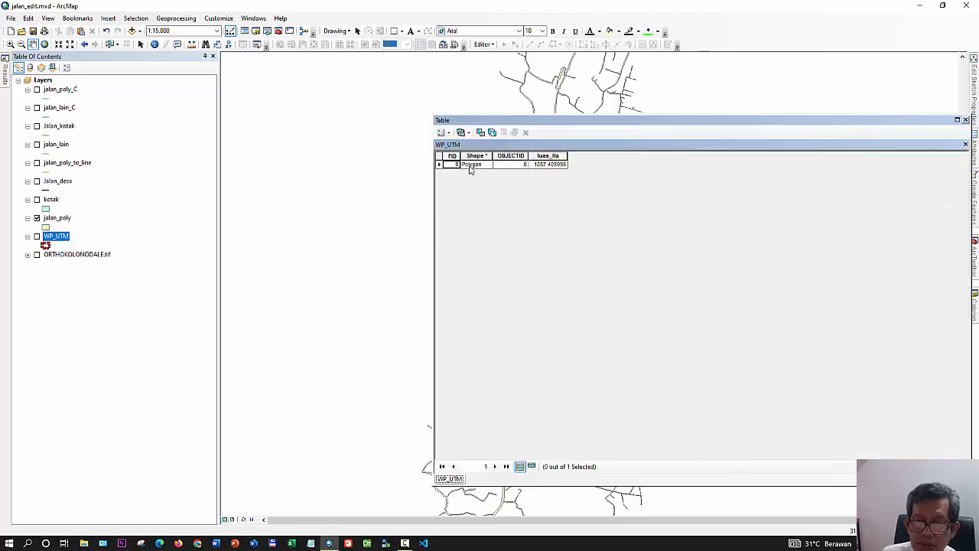
left_click(966, 121)
Display the WP_UTM boundary around the road network and check its projected coordinate system in the layer properties
scroll(480, 248, "up", 3)
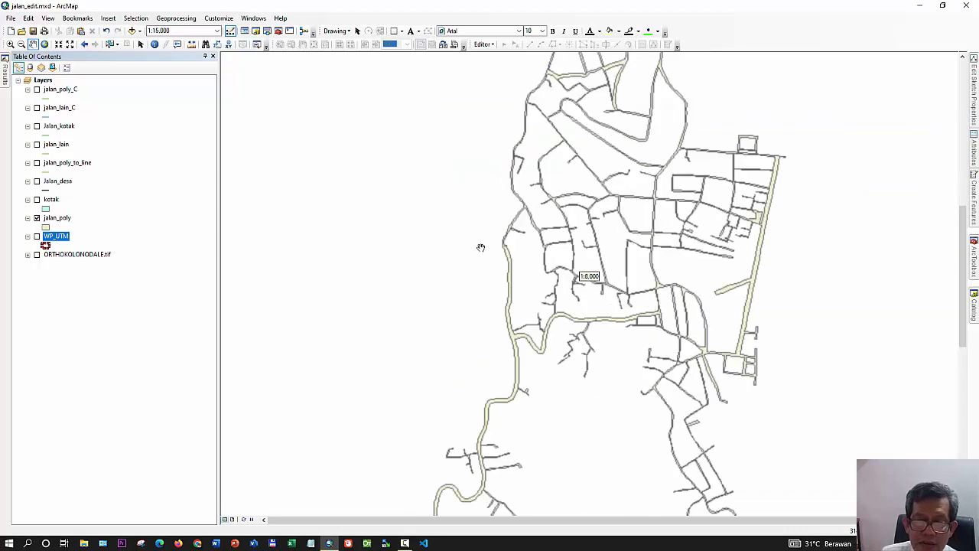
scroll(480, 248, "down", 5)
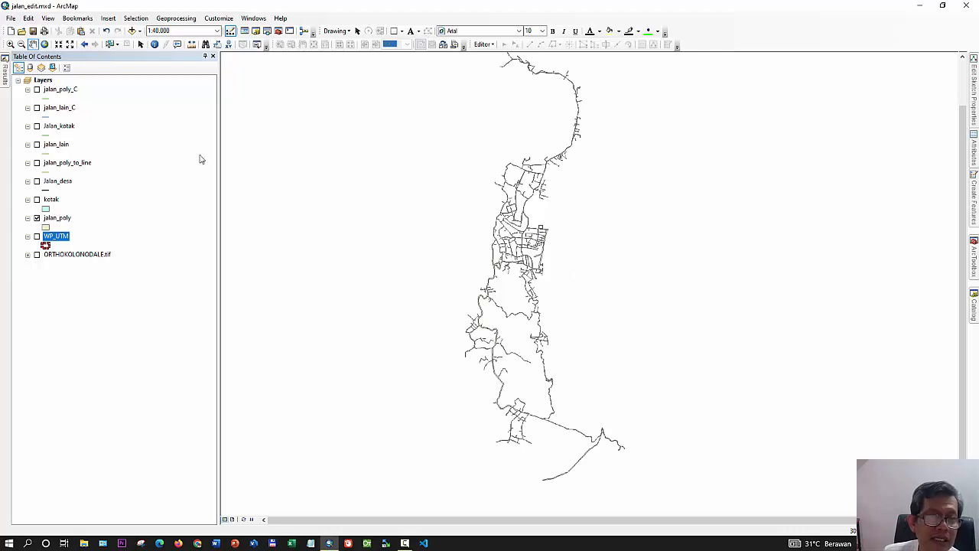
left_click(37, 238)
right_click(57, 237)
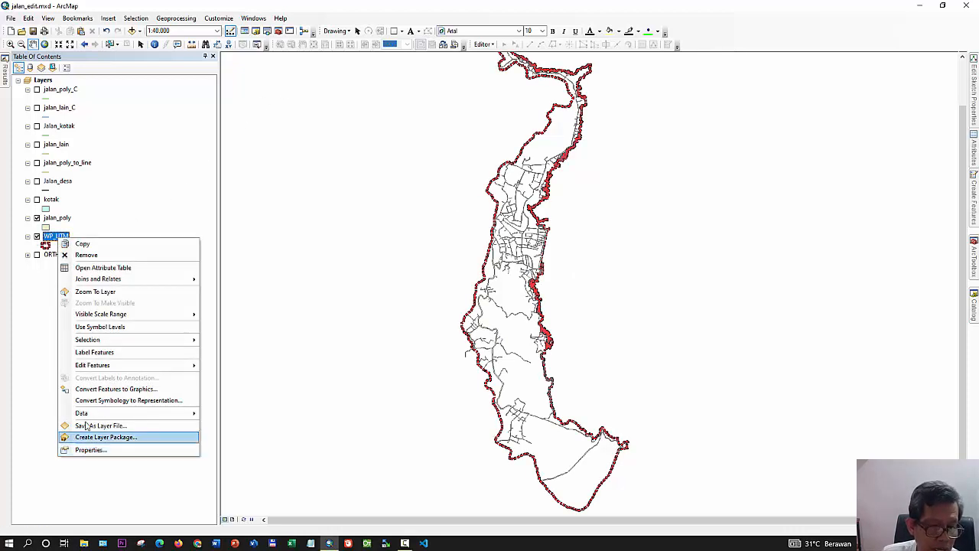
left_click(89, 450)
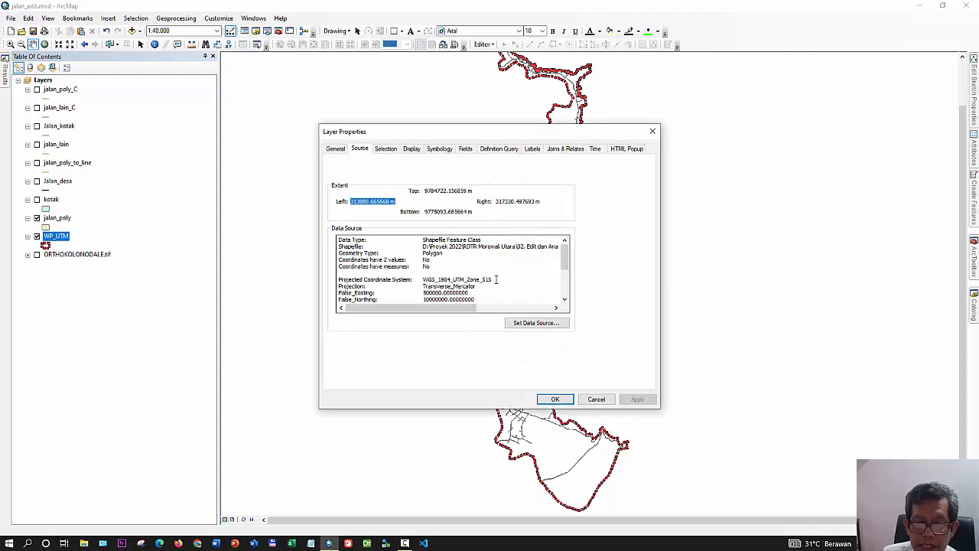
left_click_drag(495, 279, 455, 279)
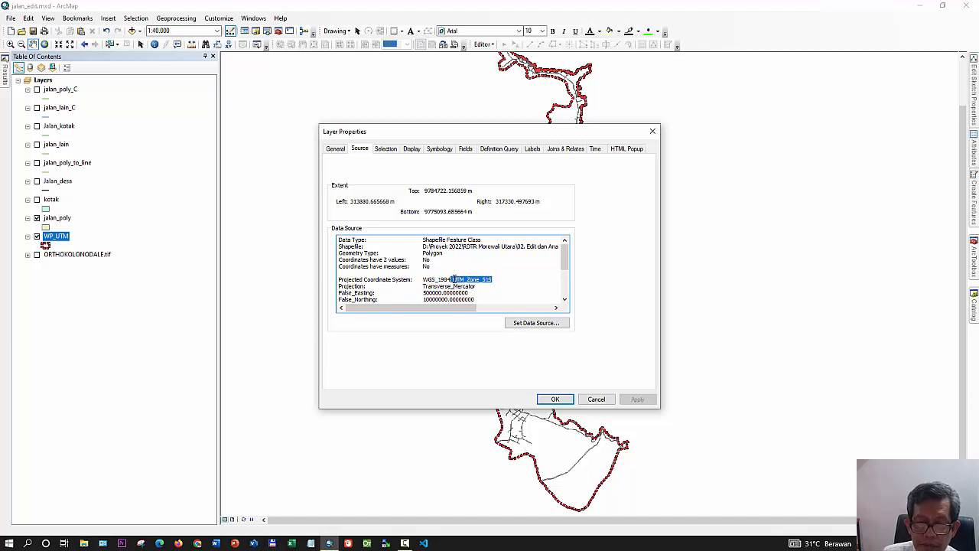
left_click(596, 399)
Check the geographic coordinate system of jalan_poly in its layer properties and close them without changes
left_click(65, 219)
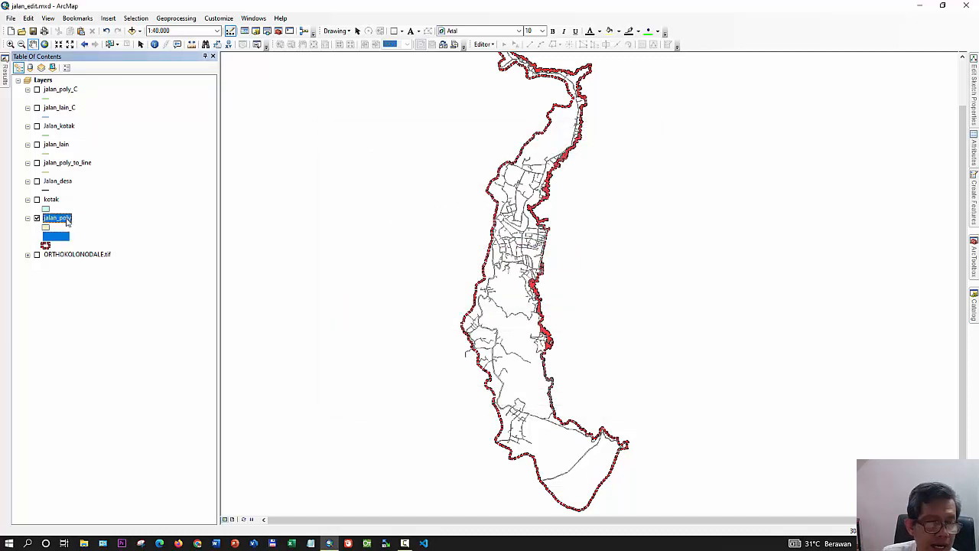
right_click(65, 218)
left_click(99, 428)
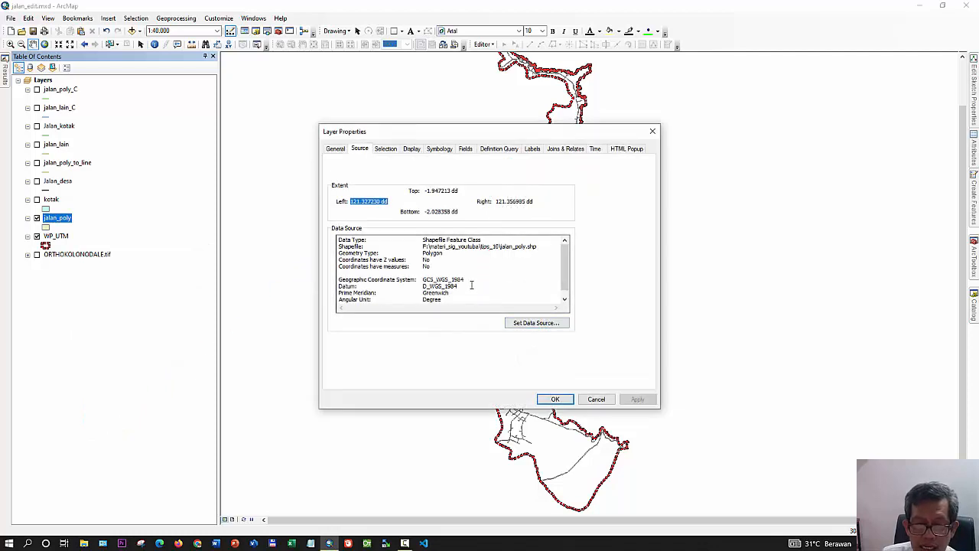
left_click_drag(467, 280, 426, 281)
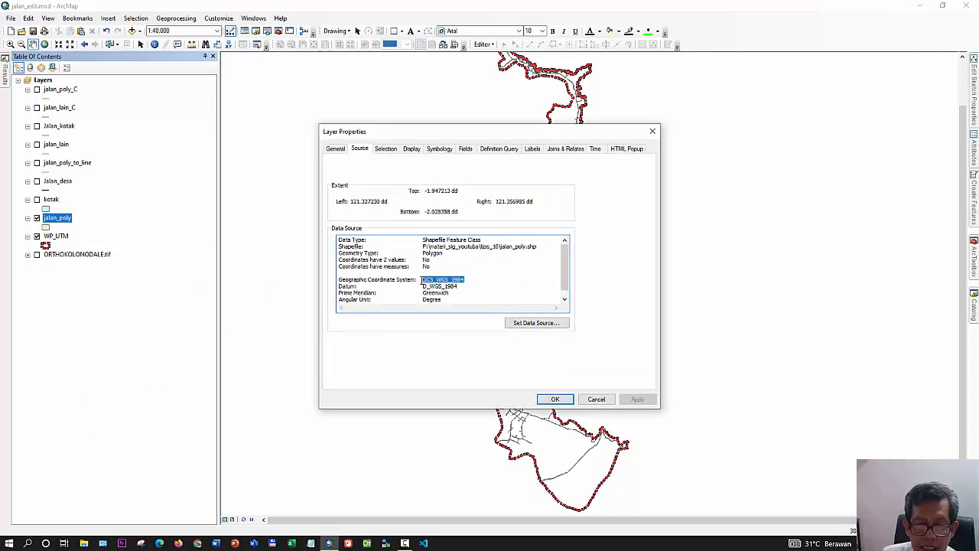
left_click(595, 400)
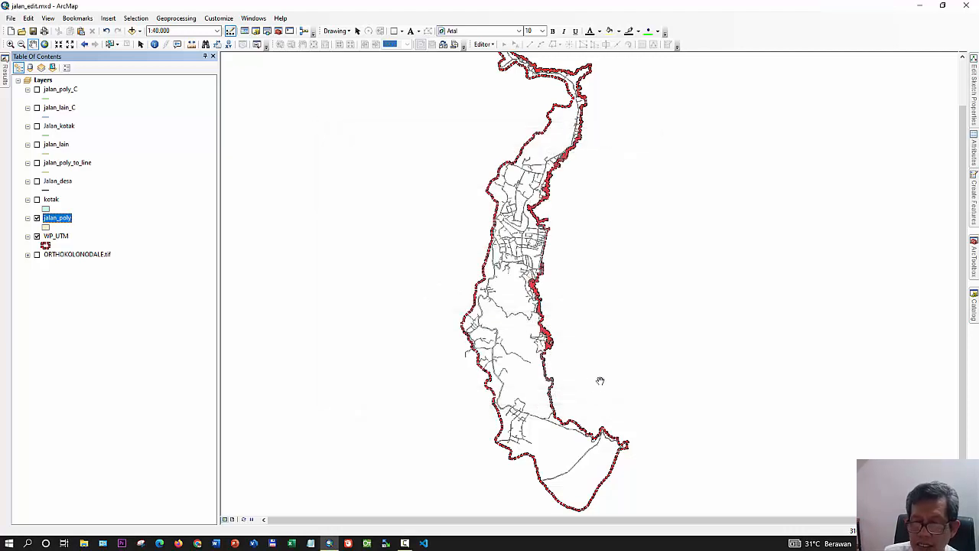
Start the Project tool with jalan_poly as input and name the output Jalan_poly_UTM in the tips_10 folder
left_click(975, 264)
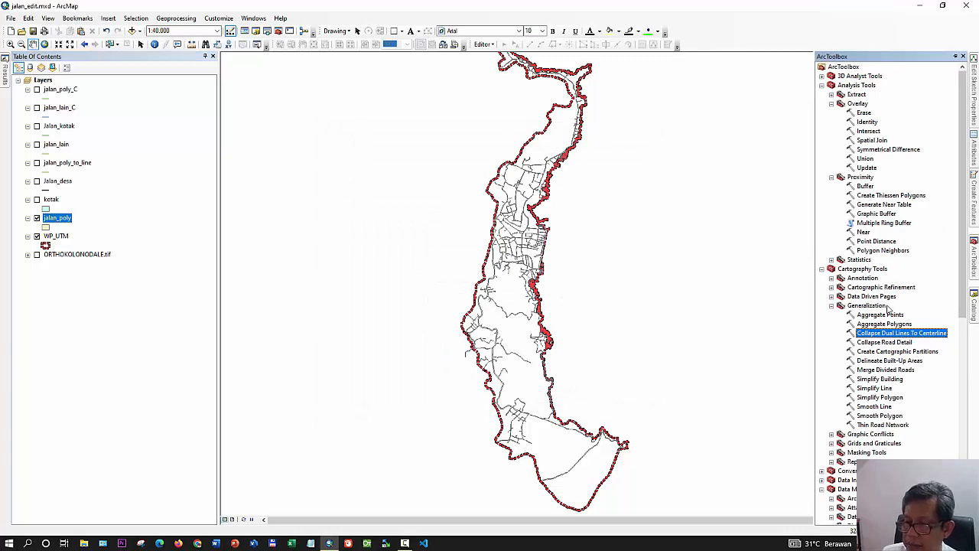
scroll(889, 313, "down", 6)
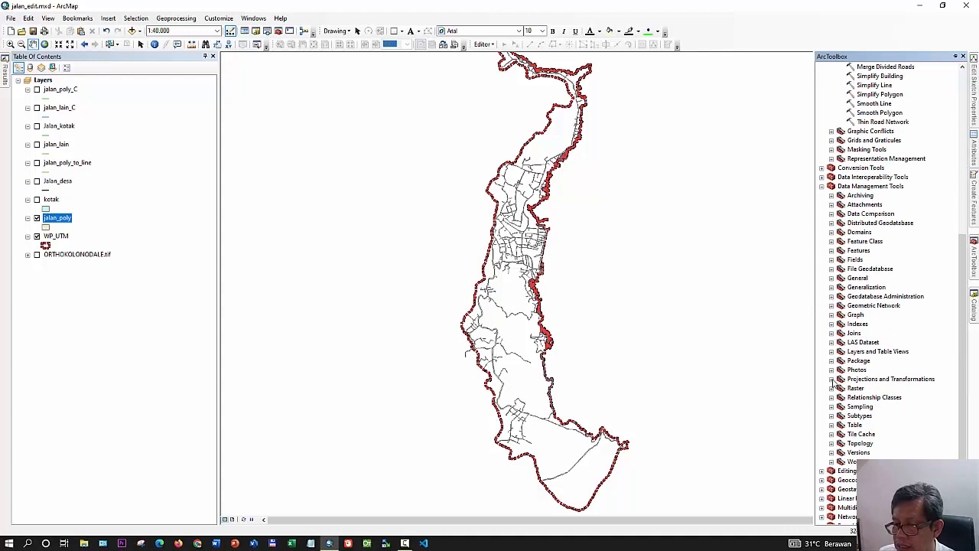
left_click(831, 380)
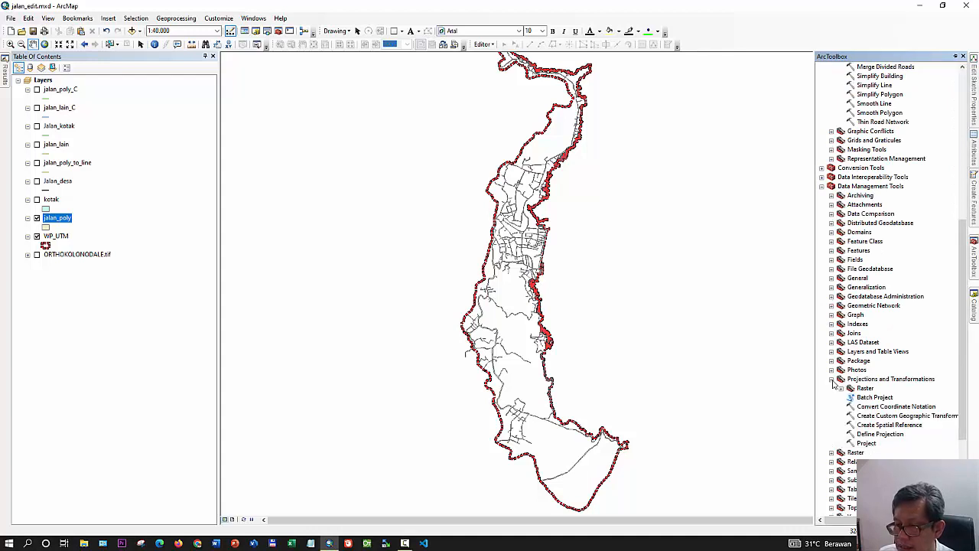
left_click(883, 435)
double_click(867, 443)
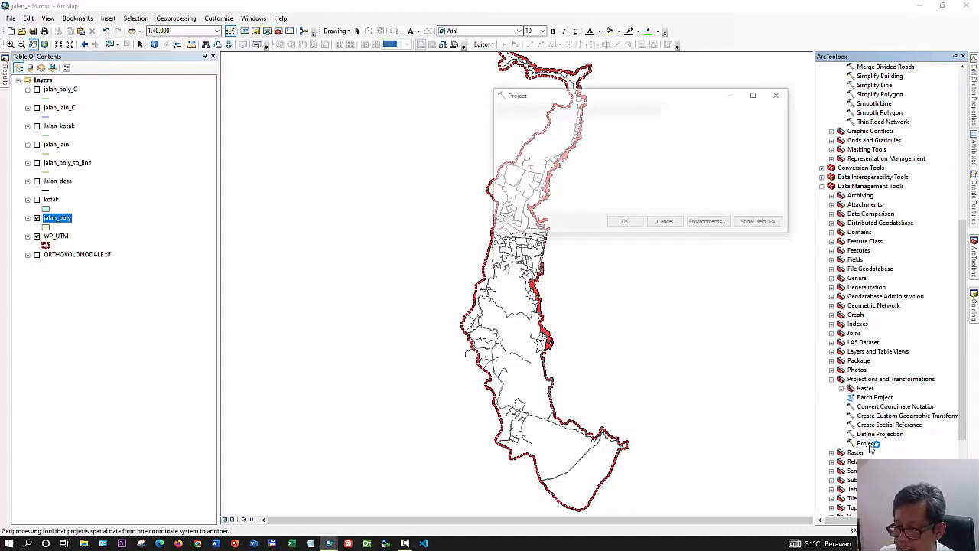
left_click_drag(66, 222, 546, 129)
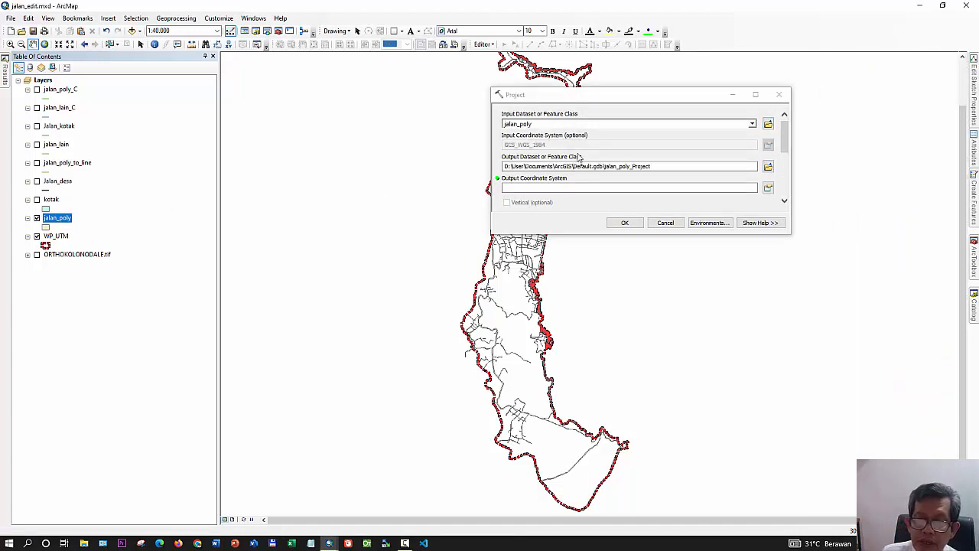
left_click(768, 166)
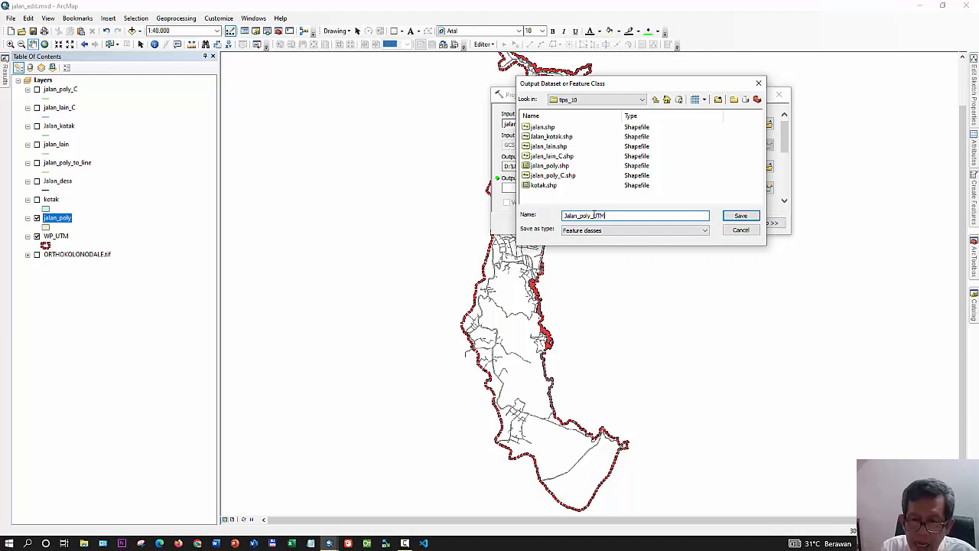
left_click(740, 217)
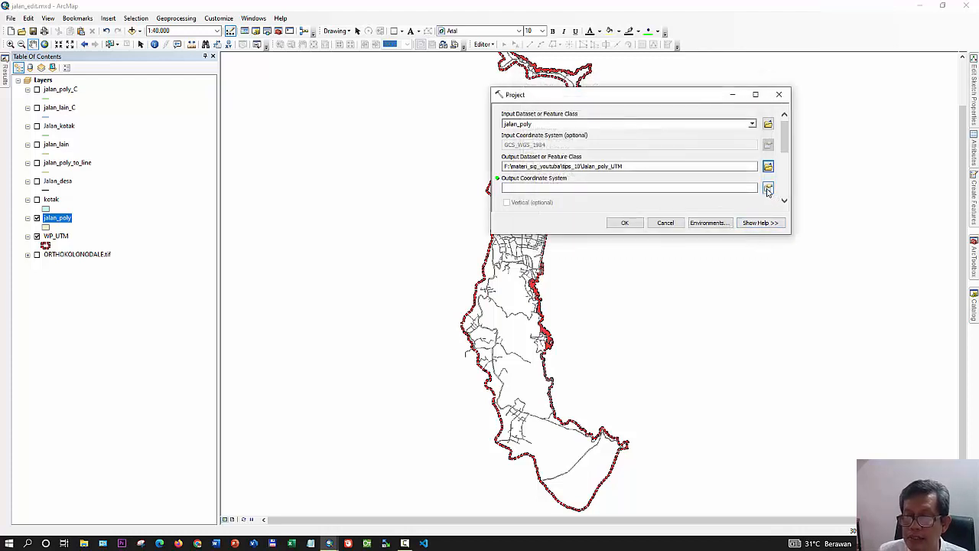
Set the output coordinate system to WGS 1984 UTM Zone 51S and run the projection
left_click(768, 189)
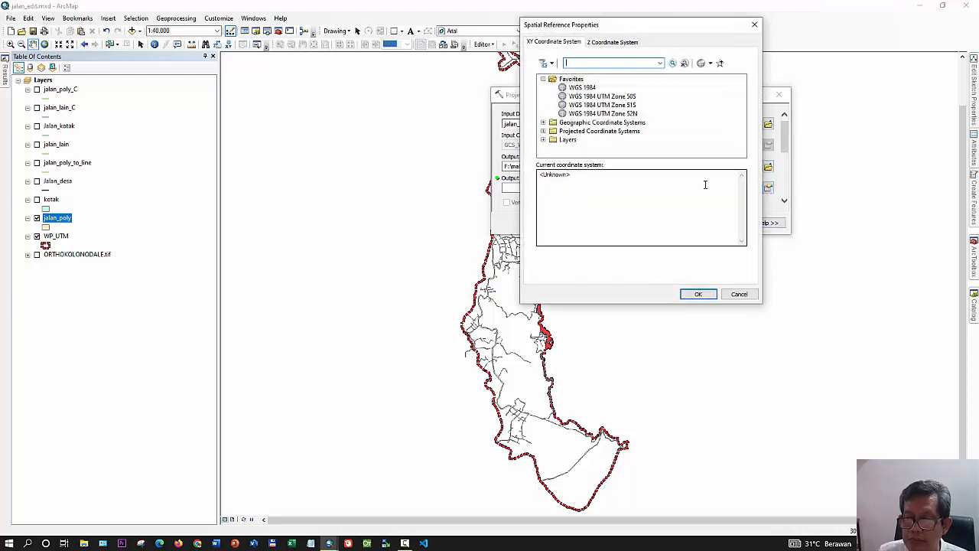
left_click(626, 105)
left_click(697, 294)
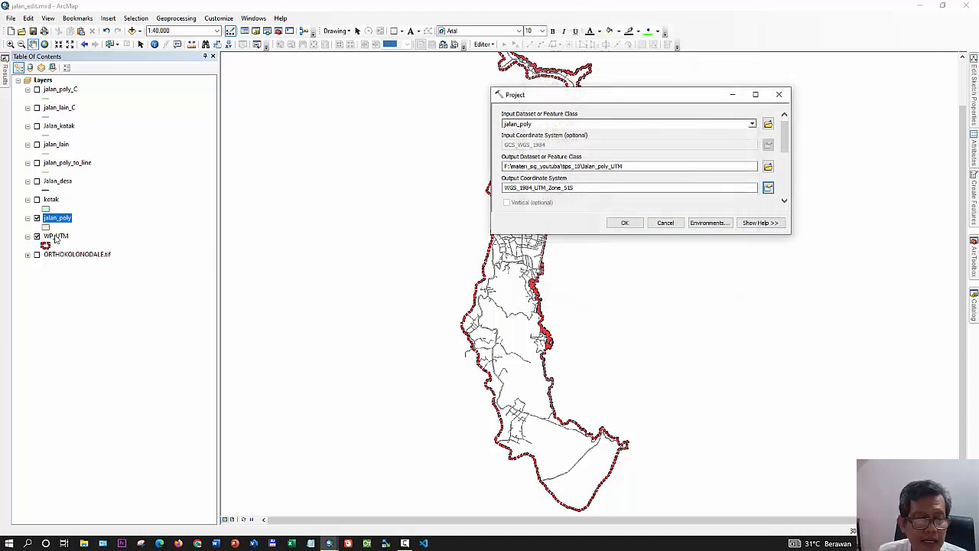
left_click(624, 223)
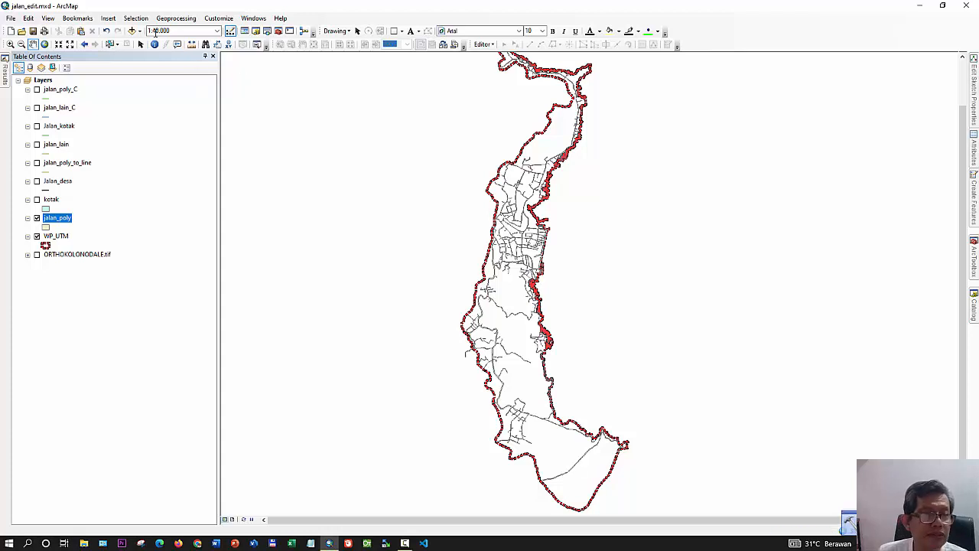
Add the shapefile Jalan_poly_UTM.shp from the tips_10 folder inside materi_sig_youtuba on drive F to the map
left_click(131, 31)
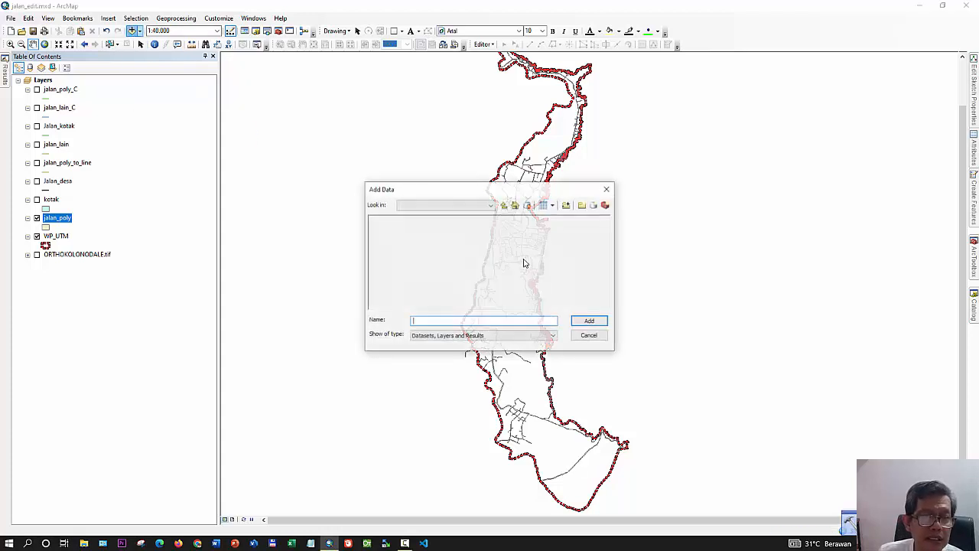
left_click(490, 205)
left_click(436, 265)
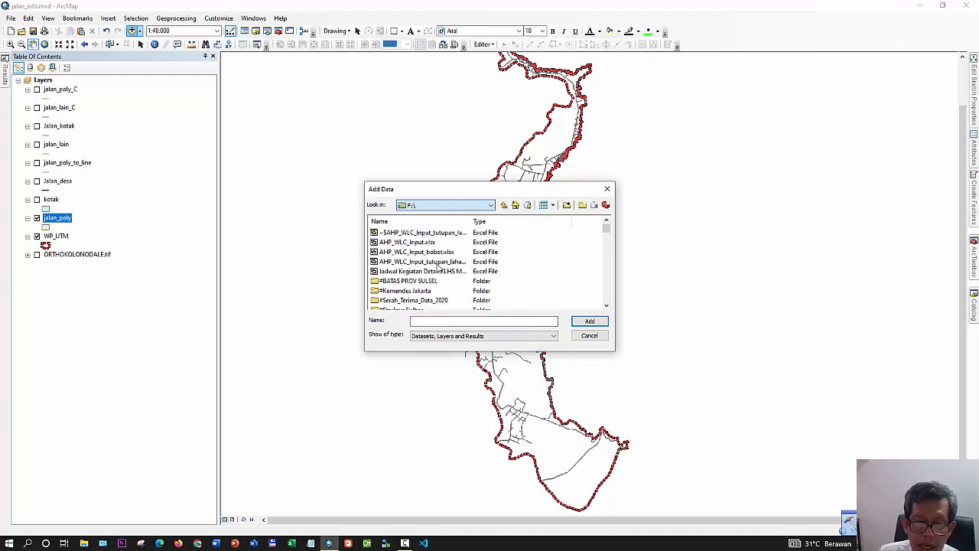
scroll(442, 263, "down", 5)
scroll(442, 262, "down", 10)
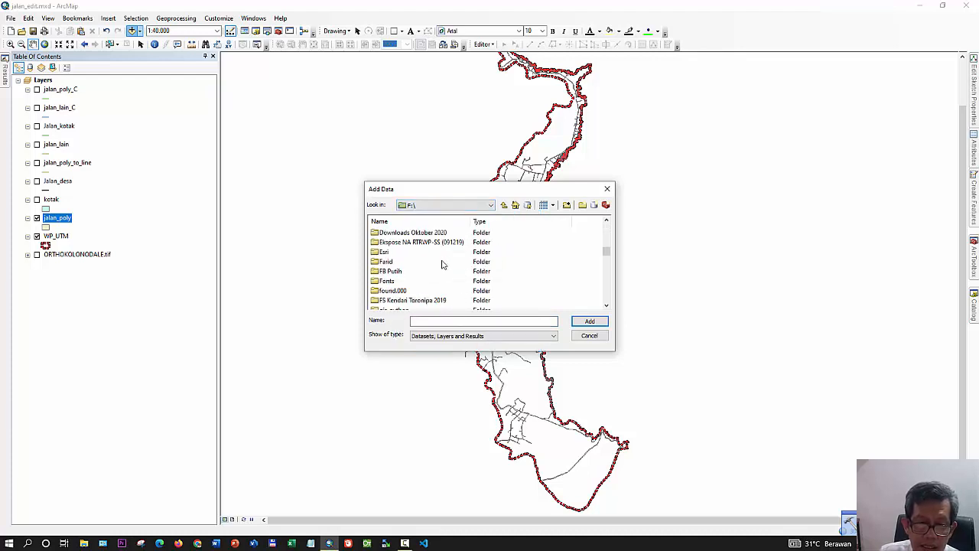
scroll(442, 263, "down", 8)
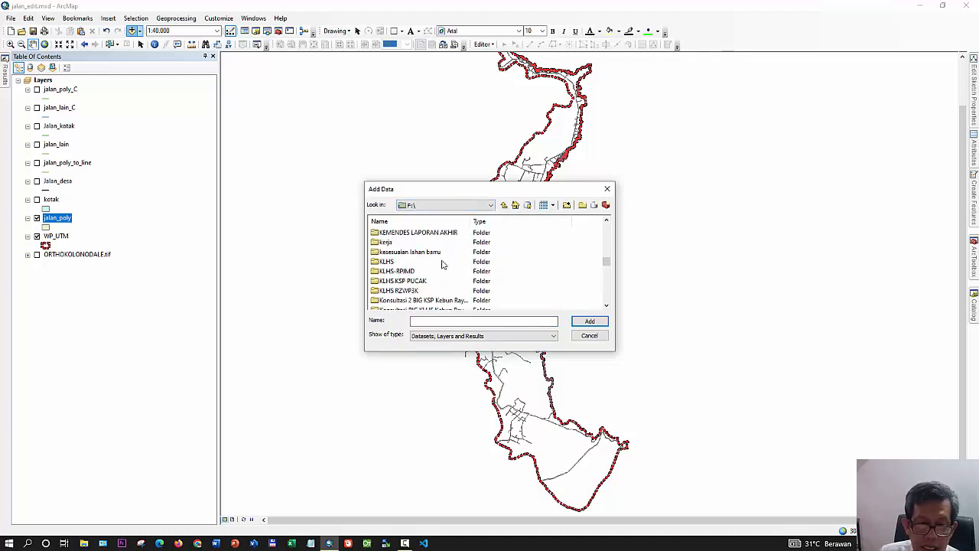
scroll(442, 263, "down", 1)
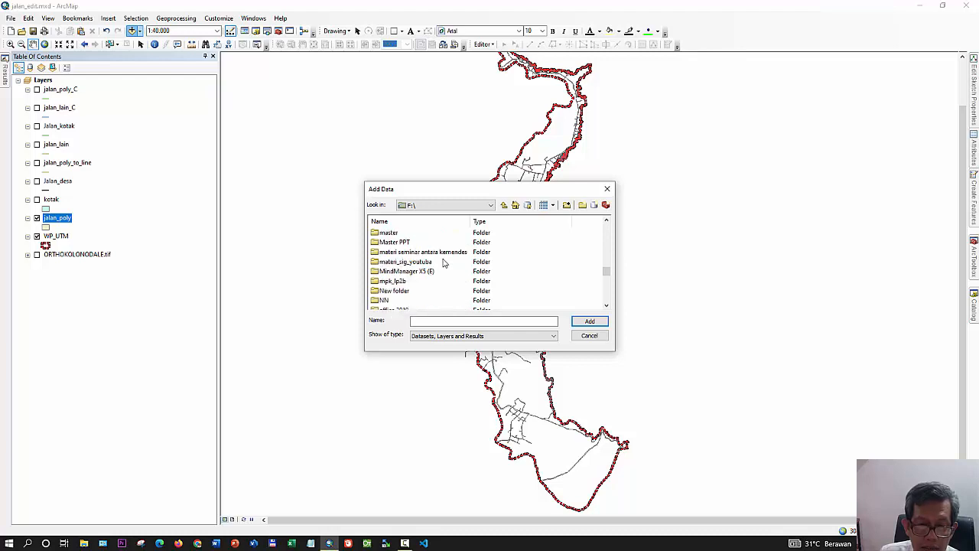
double_click(432, 262)
scroll(430, 265, "down", 5)
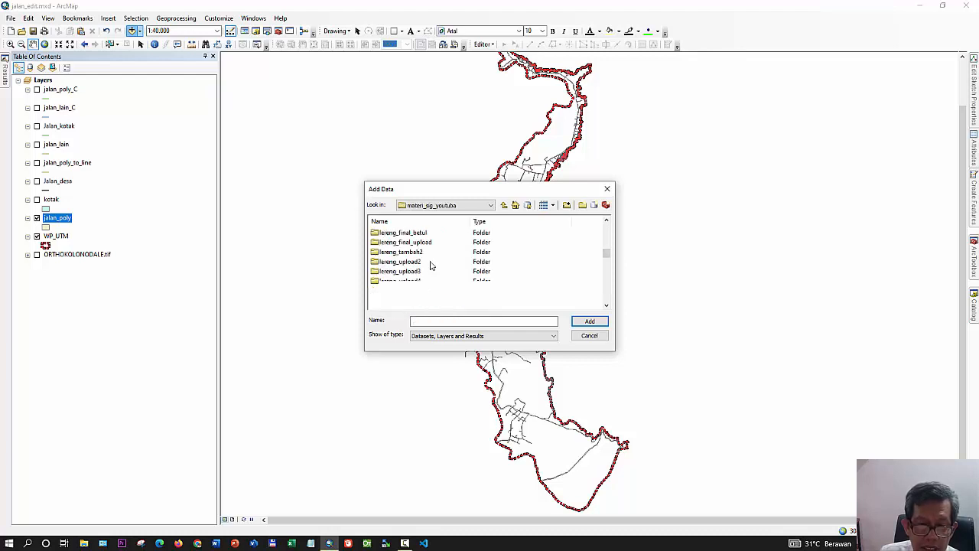
scroll(430, 265, "down", 8)
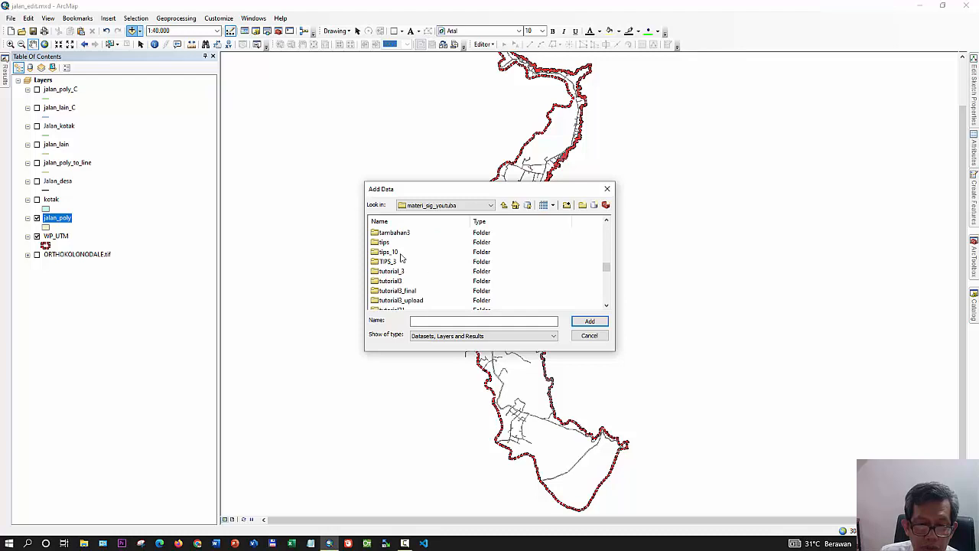
double_click(400, 254)
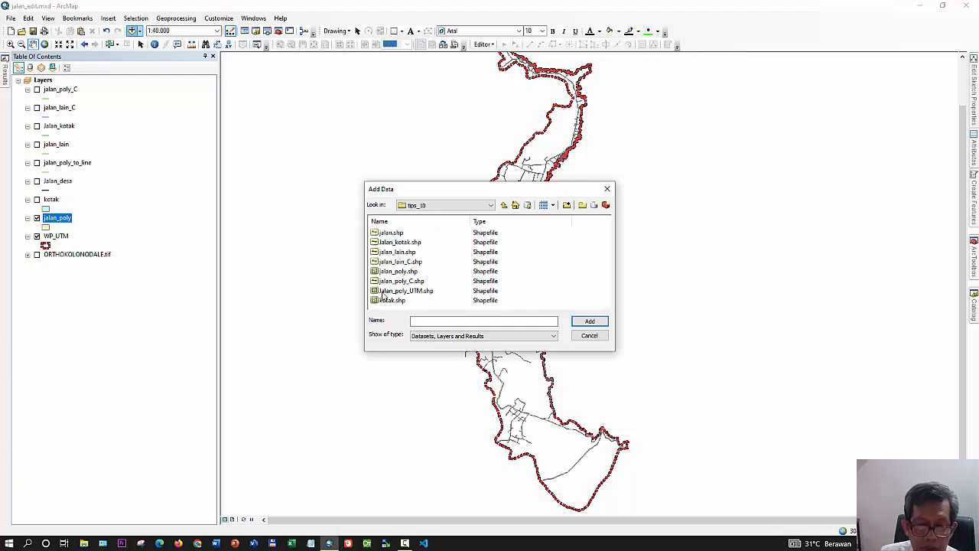
left_click(382, 291)
left_click(589, 321)
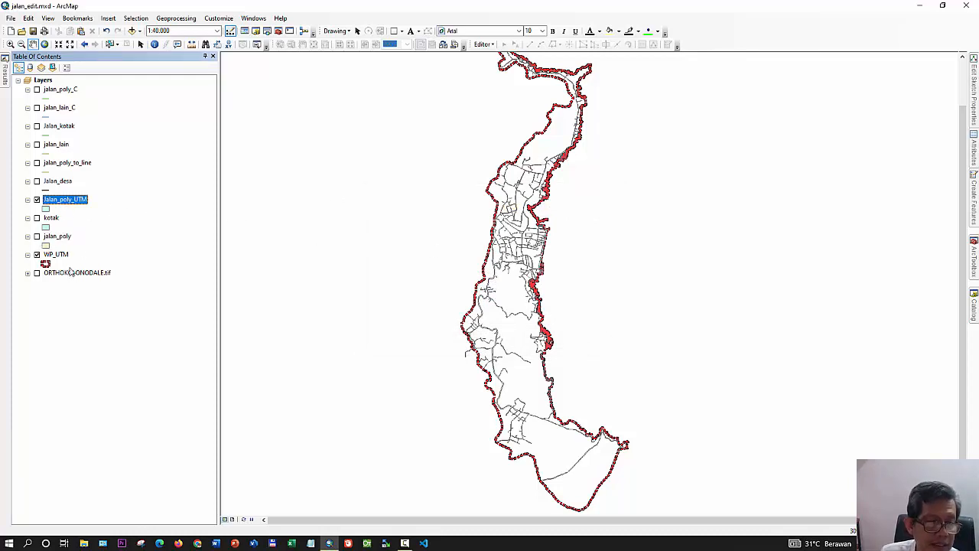
Inspect the JLN field in the attribute table of Jalan_poly_UTM and close the table
right_click(79, 204)
left_click(107, 227)
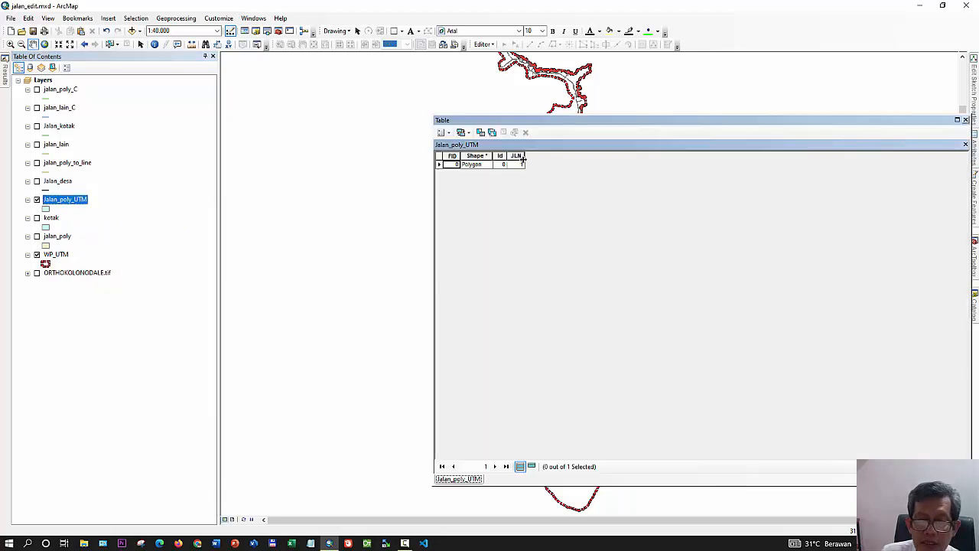
left_click(517, 156)
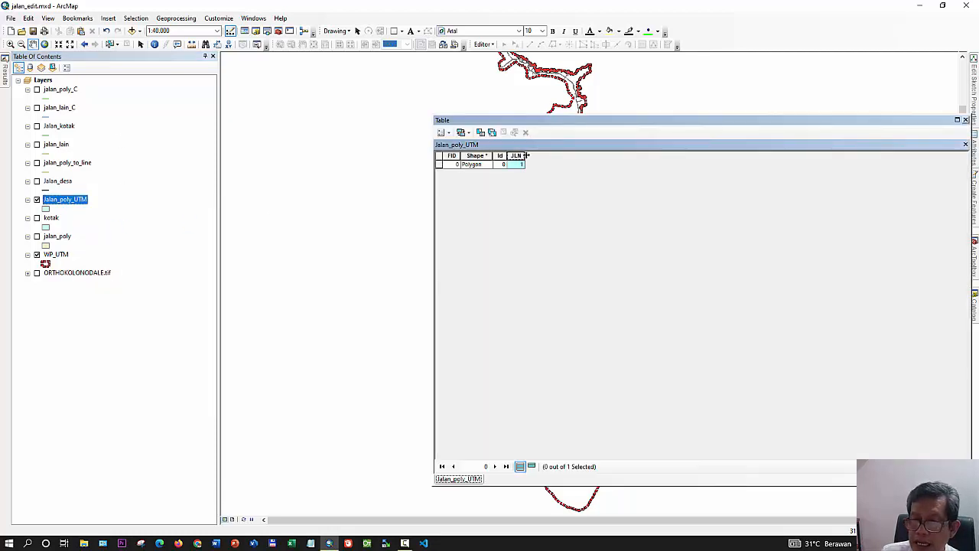
left_click(965, 121)
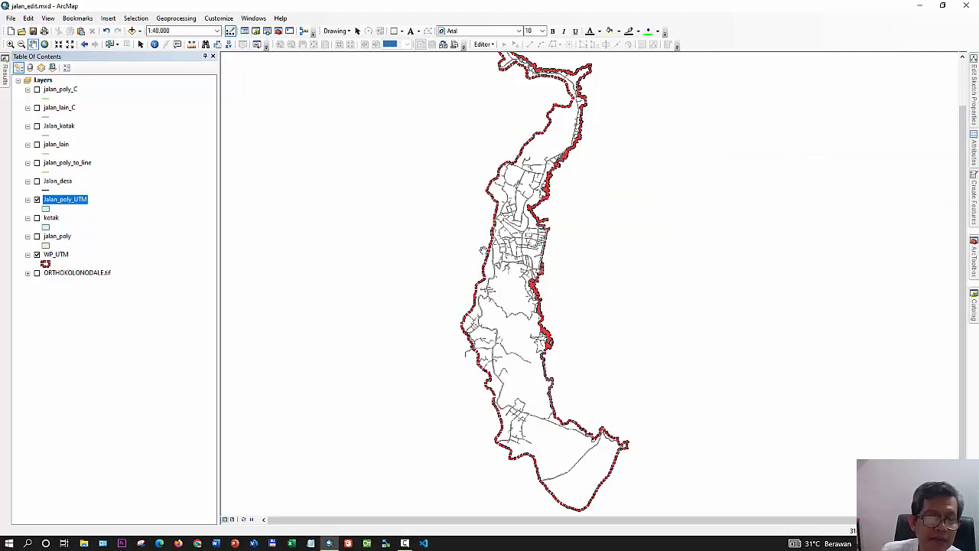
Start the Union tool with WP_UTM and Jalan_poly_UTM as input features and enlarge its dialog to show all parameters
left_click(180, 21)
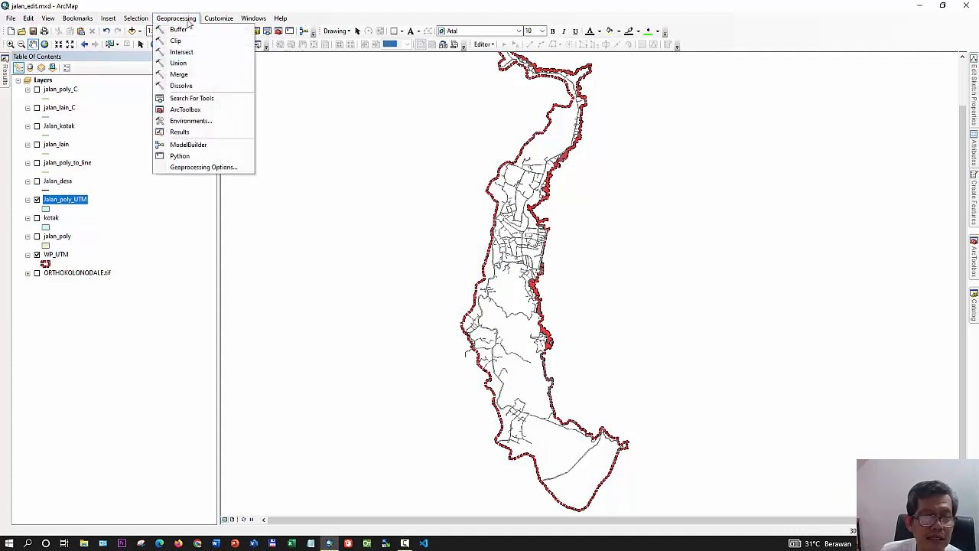
left_click(182, 62)
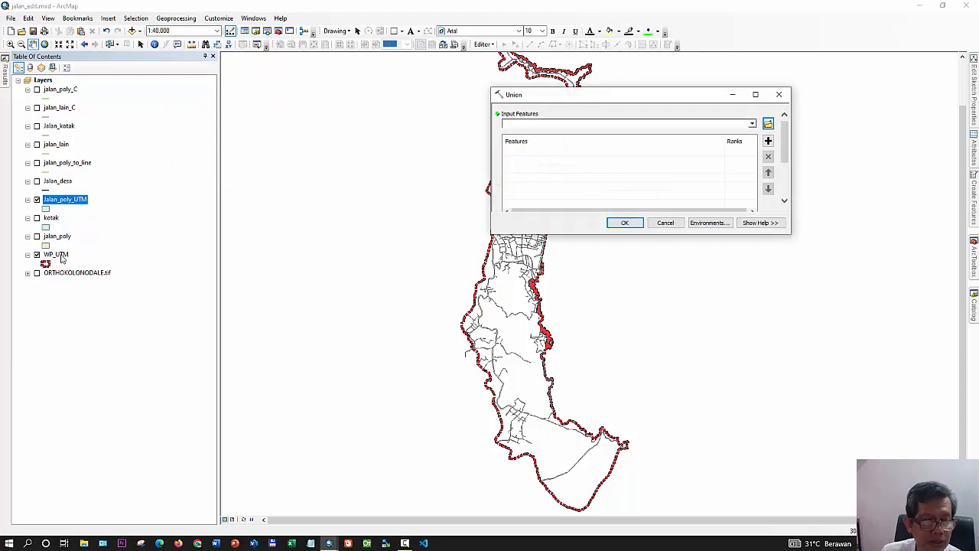
left_click_drag(61, 258, 512, 166)
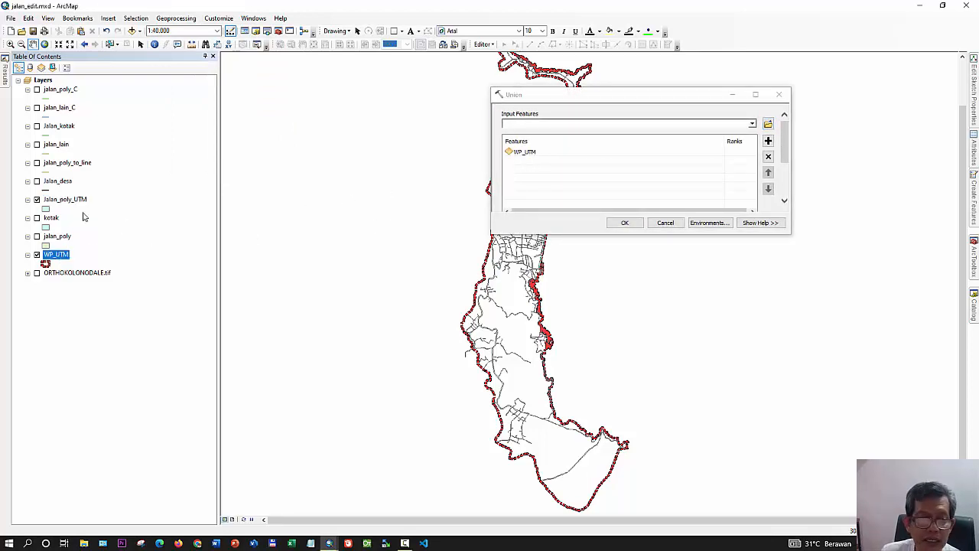
left_click_drag(73, 201, 528, 175)
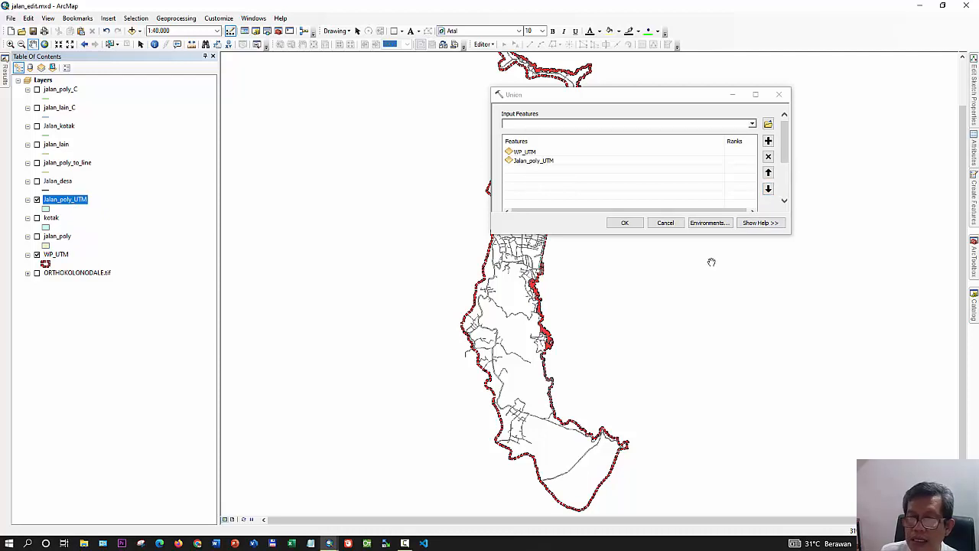
left_click_drag(697, 234, 704, 340)
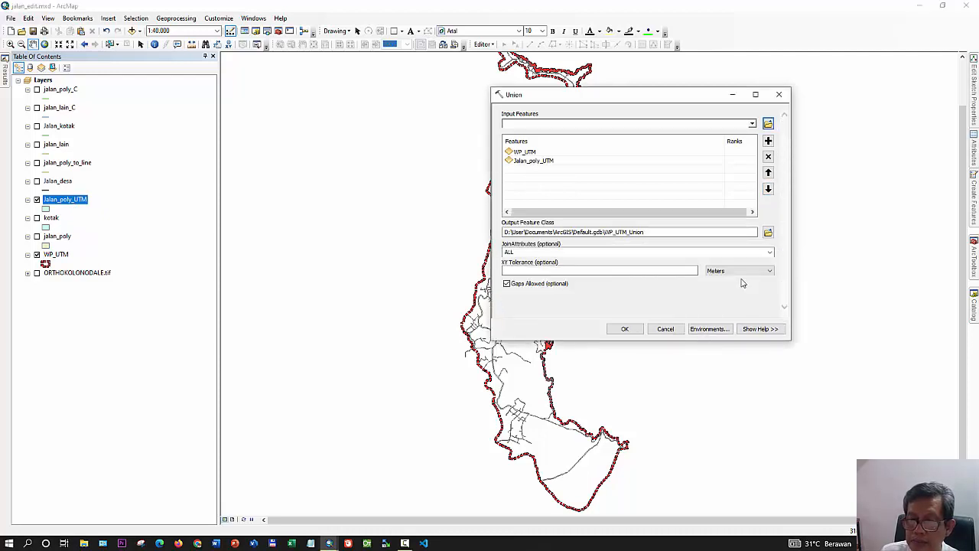
Name the union output Jalan_batas in the tips_10 folder and run the tool
left_click(768, 234)
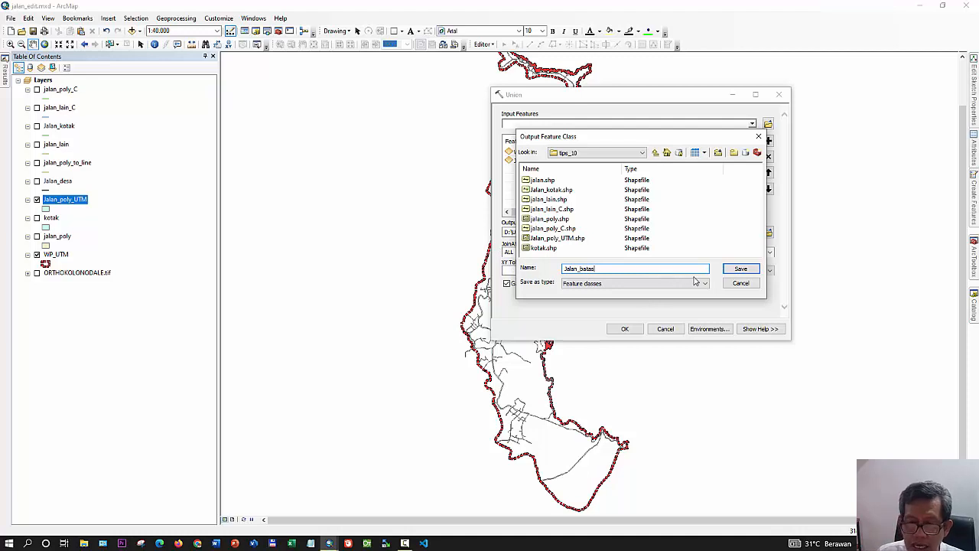
left_click(734, 269)
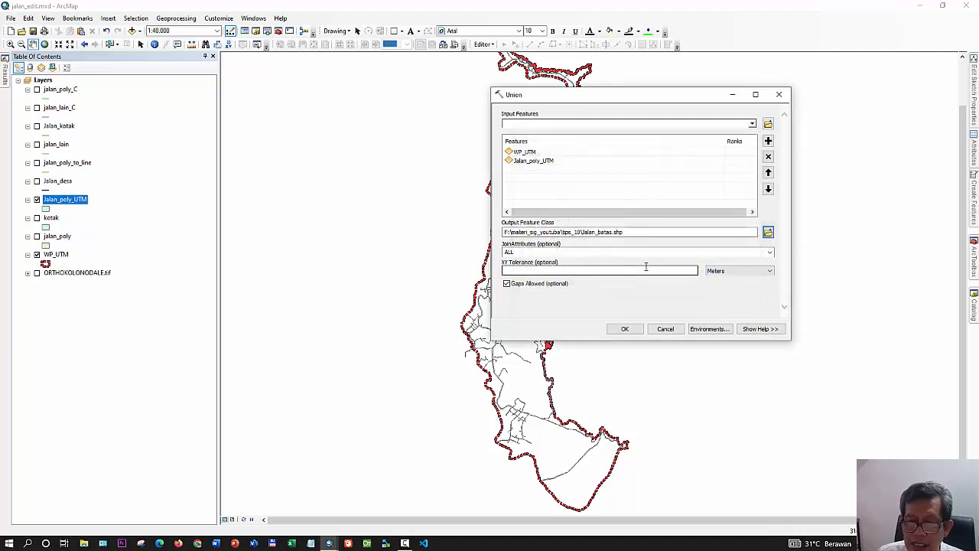
left_click(623, 329)
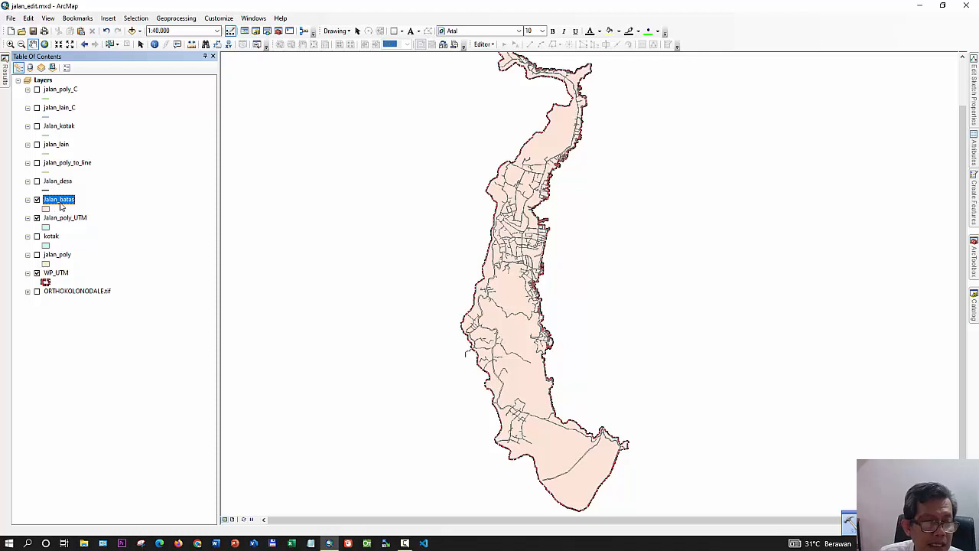
Open the attribute table of Jalan_batas and delete the fields FID_WP_UTM and OBJECTID
right_click(61, 207)
left_click(85, 229)
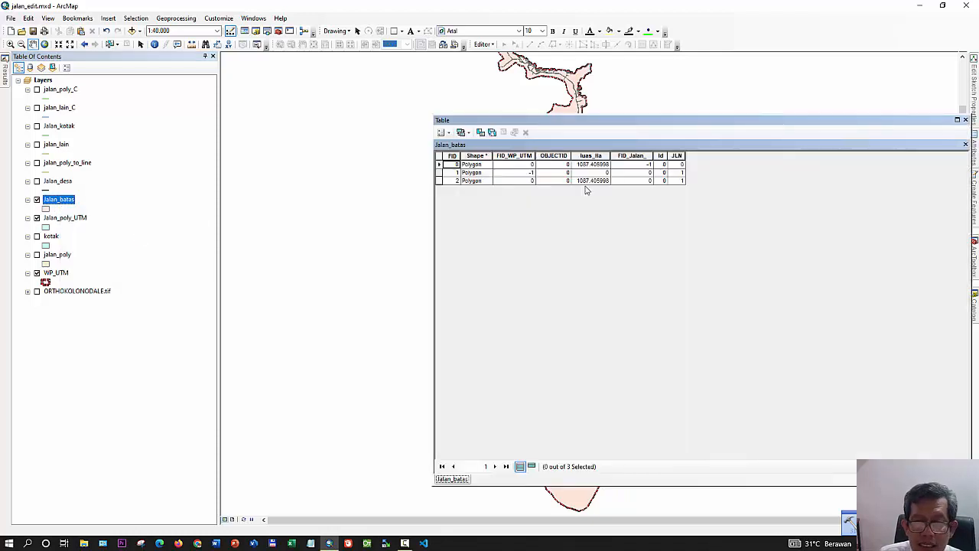
right_click(525, 155)
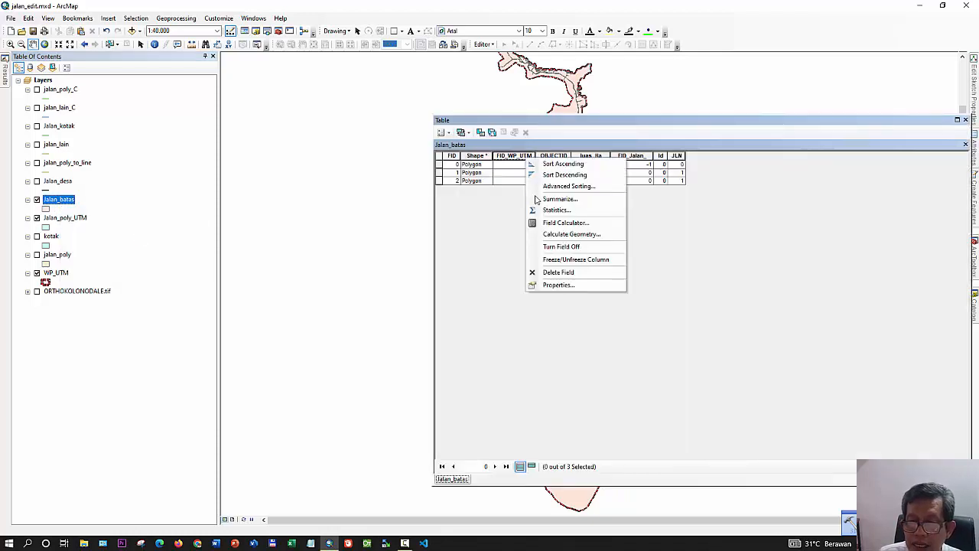
left_click(557, 274)
left_click(526, 313)
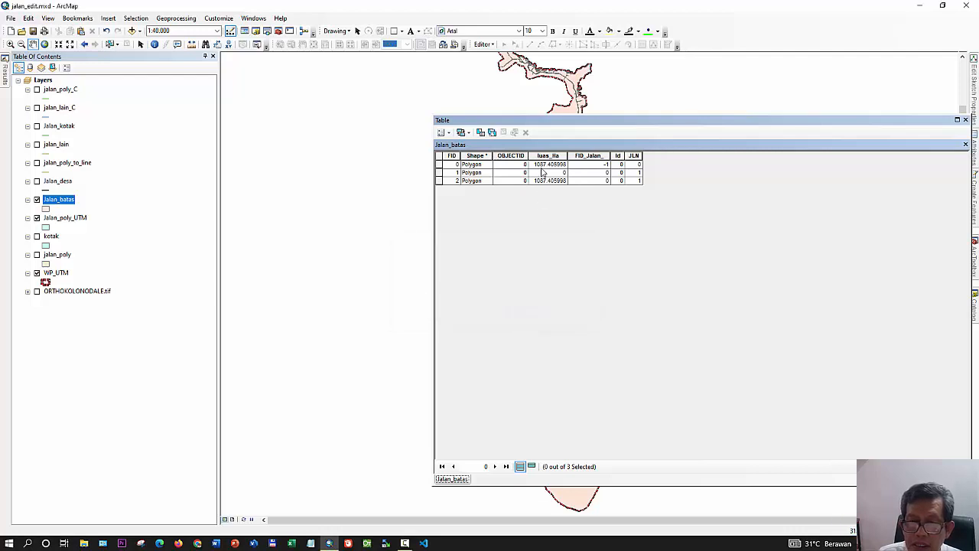
right_click(517, 157)
left_click(548, 272)
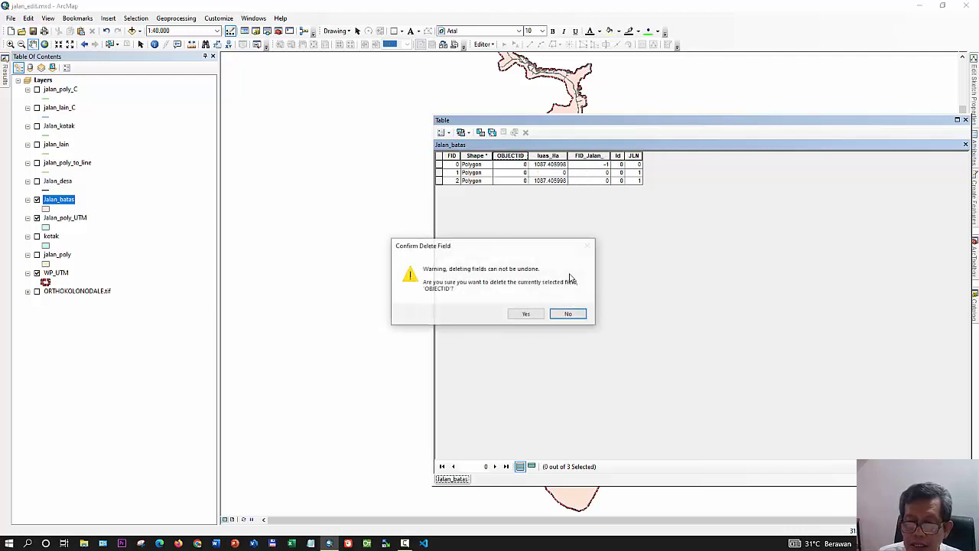
left_click(526, 312)
Delete the fields luas_Ha, FID_Jalan_ and Id from the Jalan_batas table, keeping JLN
right_click(519, 157)
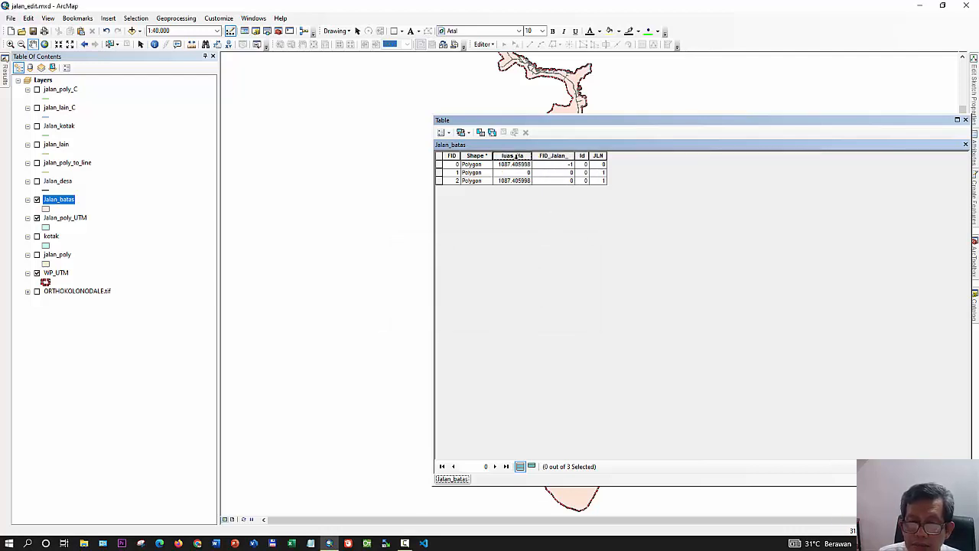
left_click(551, 273)
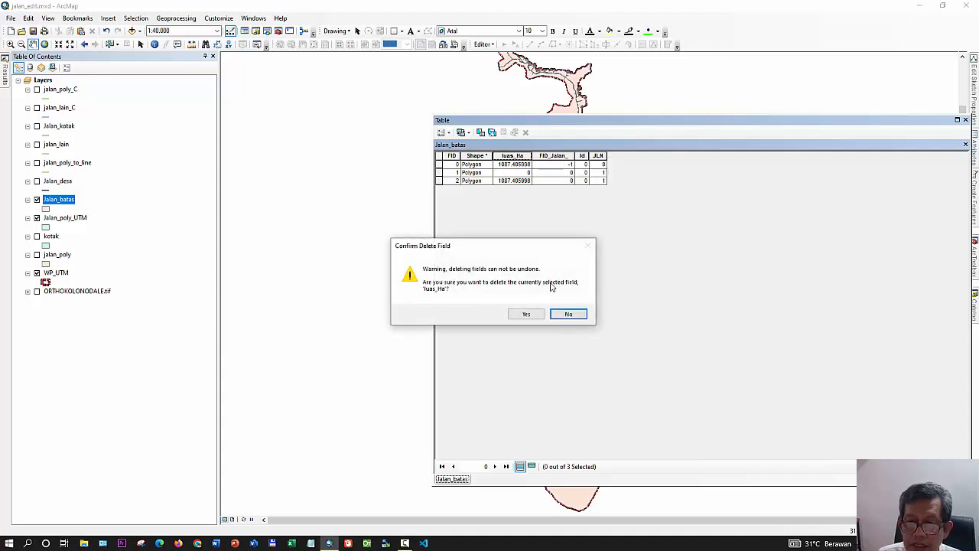
left_click(526, 313)
right_click(510, 155)
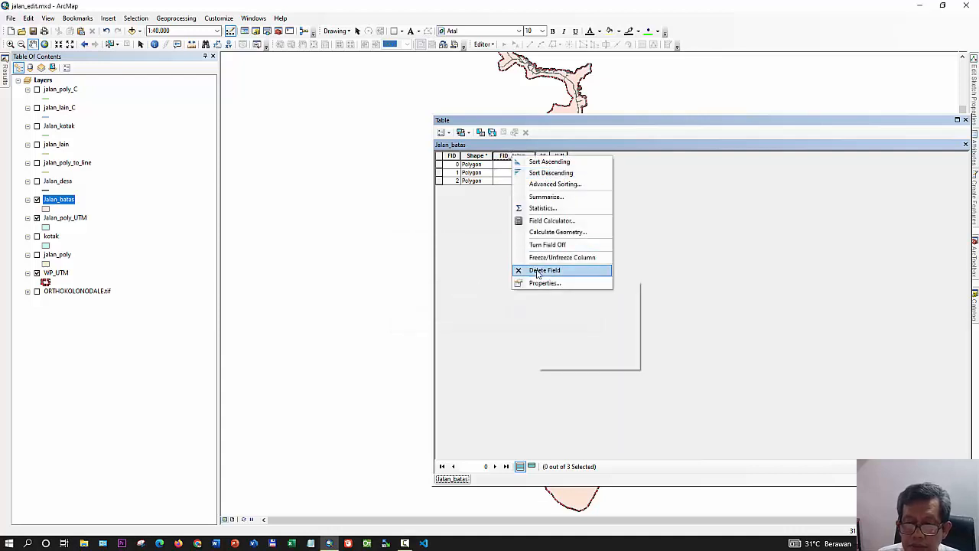
left_click(549, 268)
left_click(525, 312)
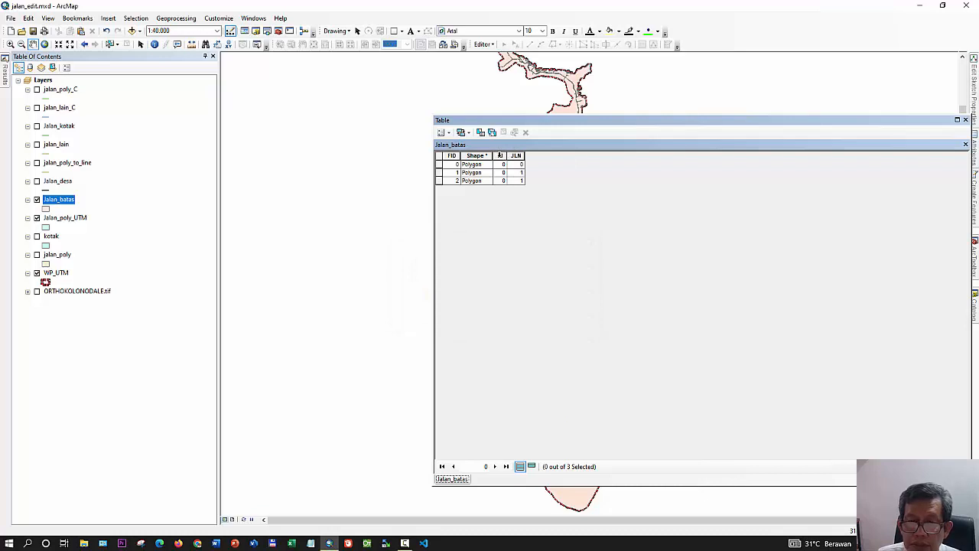
right_click(499, 155)
left_click(514, 269)
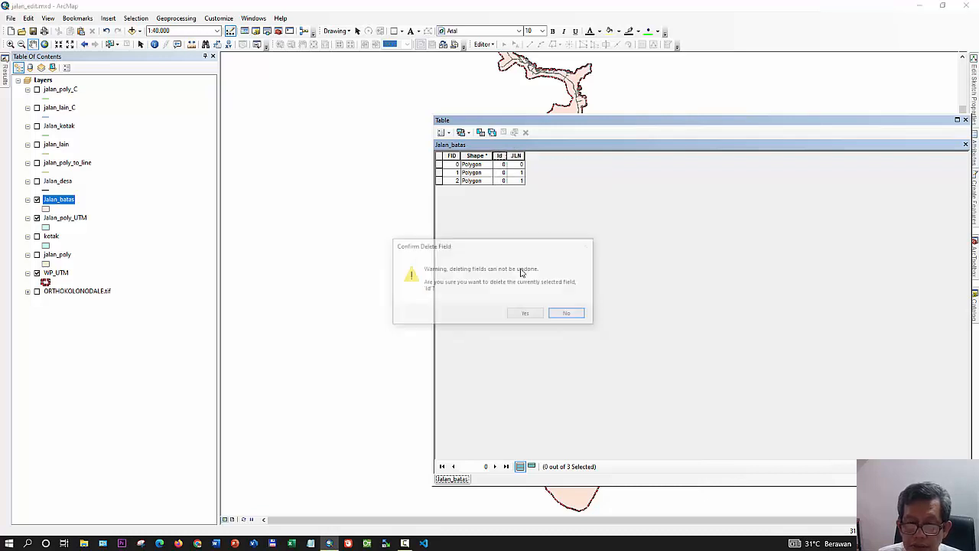
left_click(526, 314)
Select the Jalan_batas records one at a time and examine which polygons each highlights on the map, moving the table aside
left_click(439, 164)
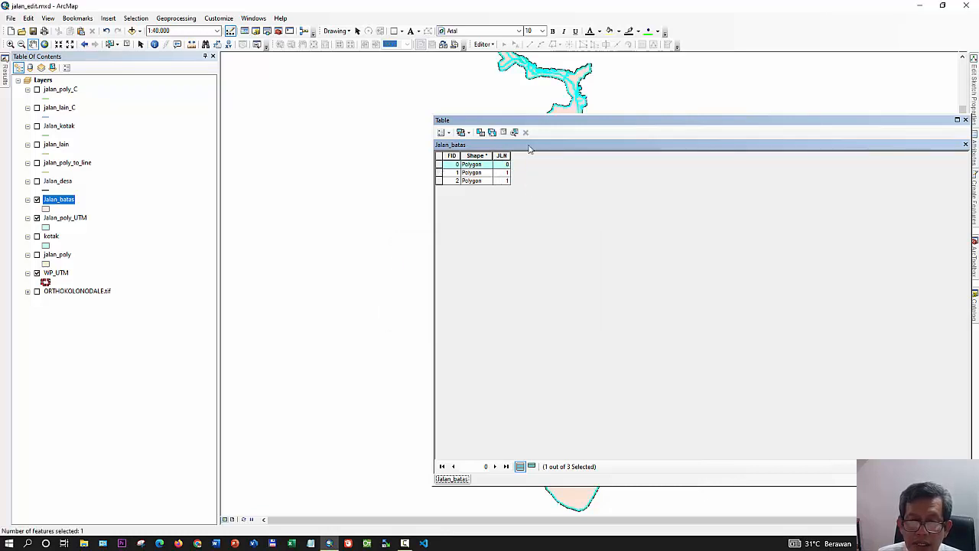
left_click_drag(565, 123, 198, 96)
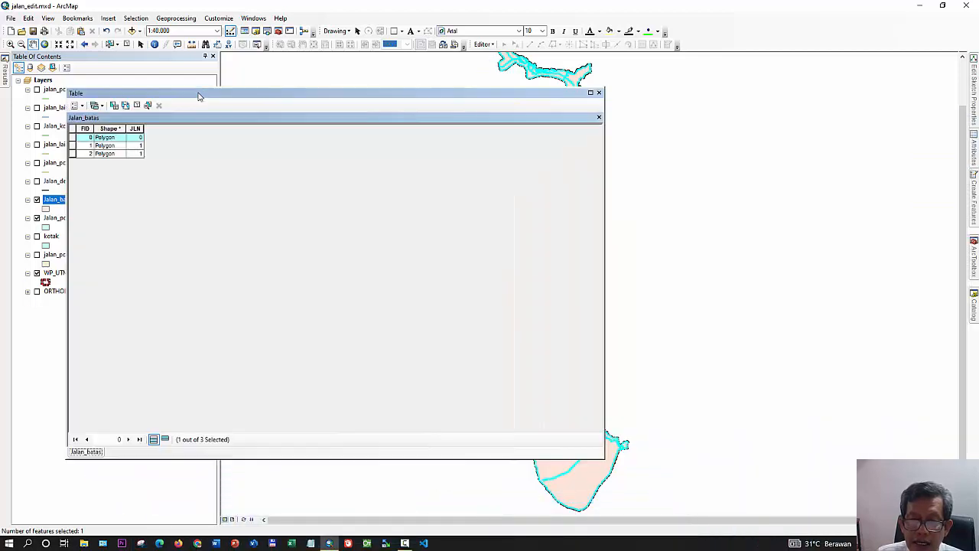
left_click(71, 146)
left_click(71, 154)
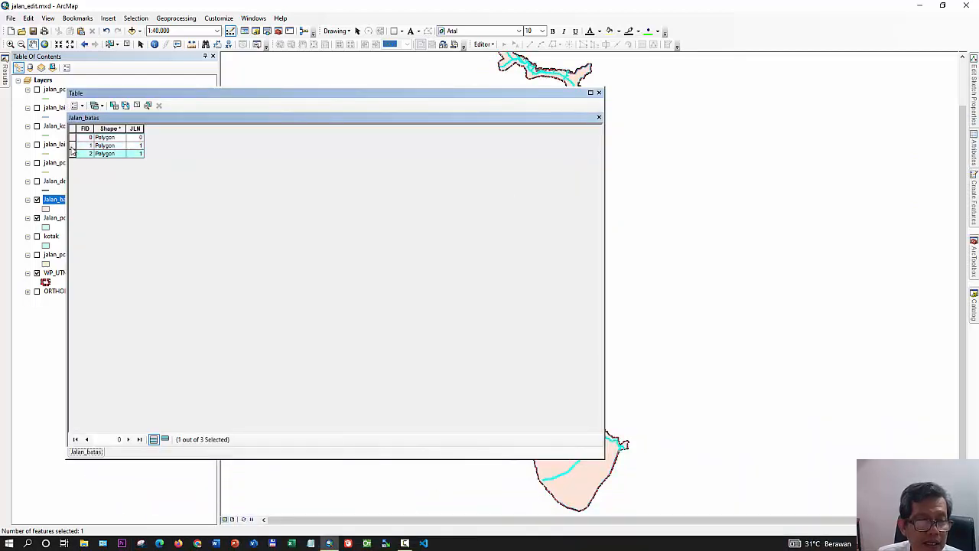
left_click(71, 146)
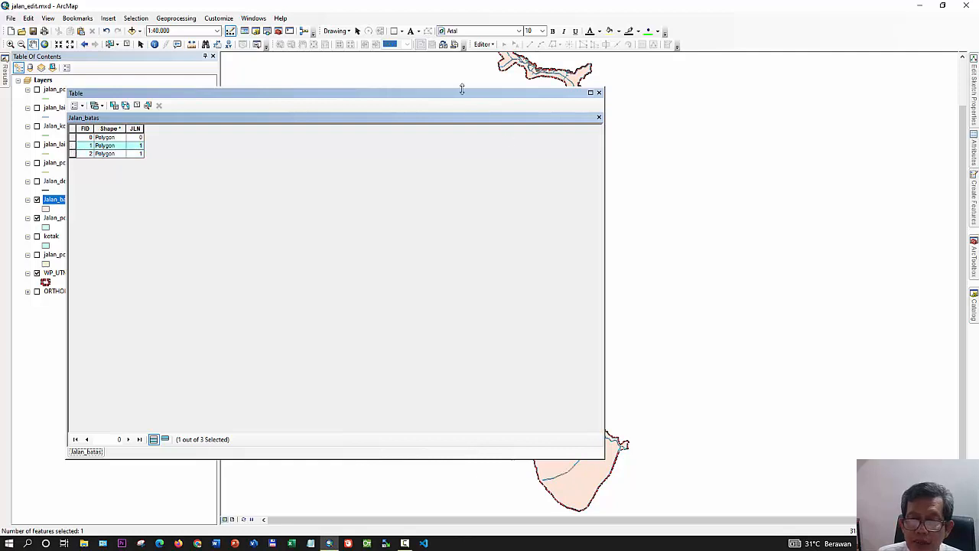
left_click_drag(493, 124, 657, 217)
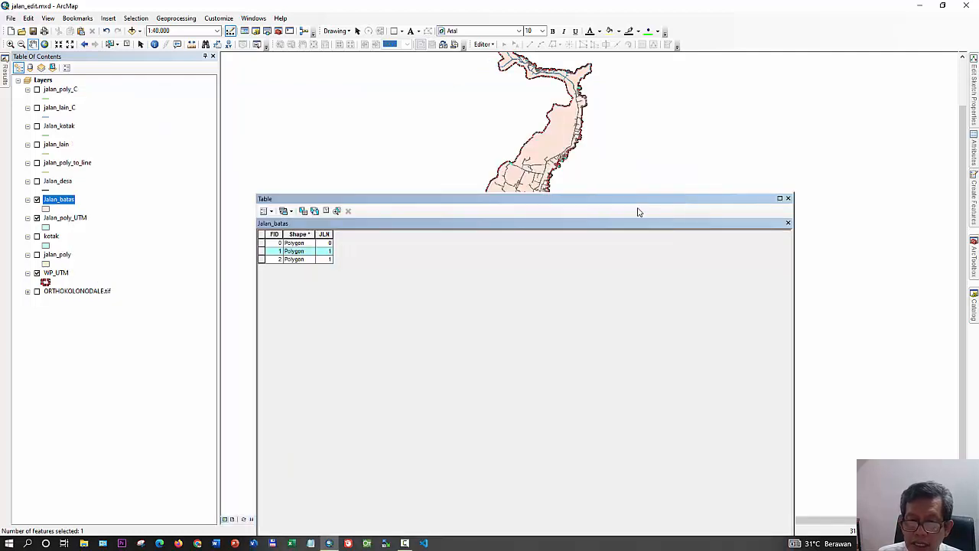
left_click(262, 259)
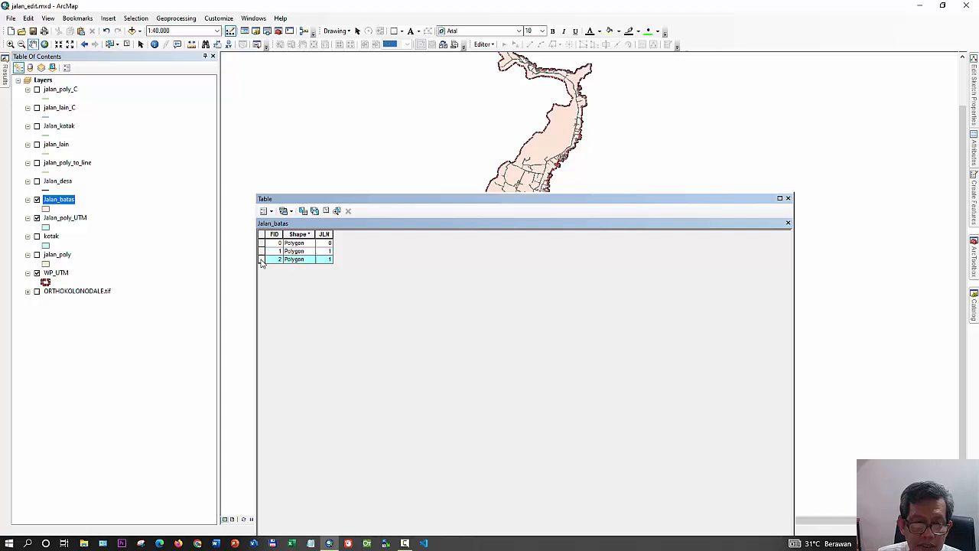
Close the attribute table, clear the selected features and start an edit session on the Jalan_batas layer
left_click(788, 199)
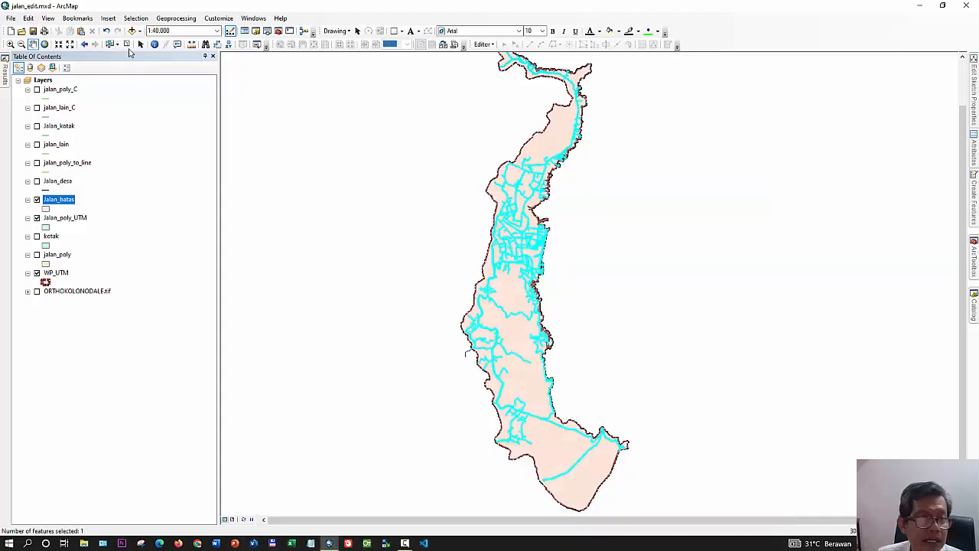
left_click(127, 44)
right_click(68, 203)
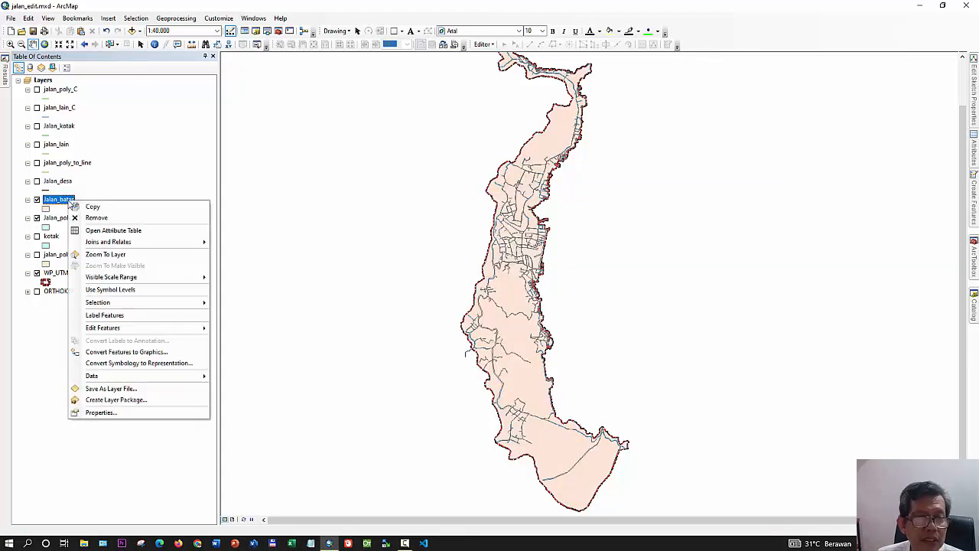
mouse_move(192, 327)
left_click(226, 331)
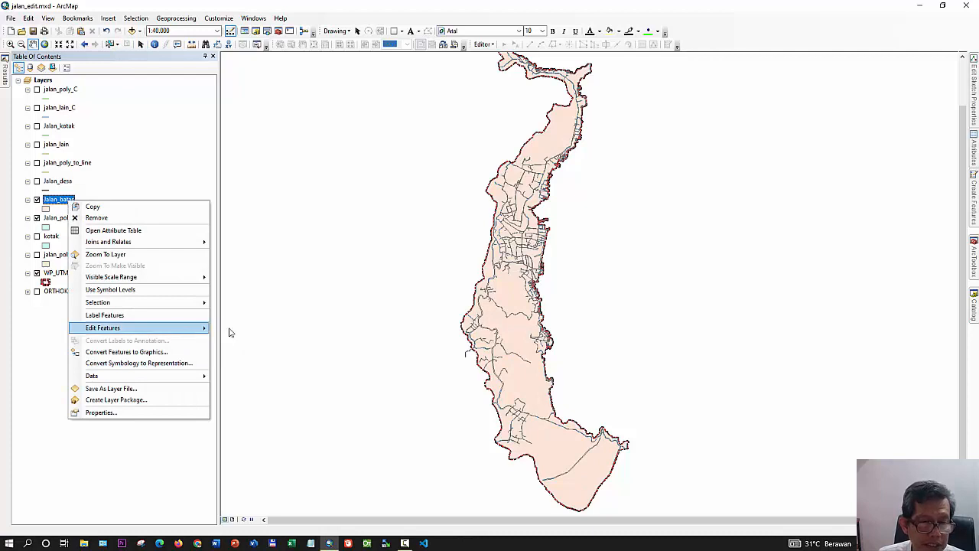
left_click(544, 381)
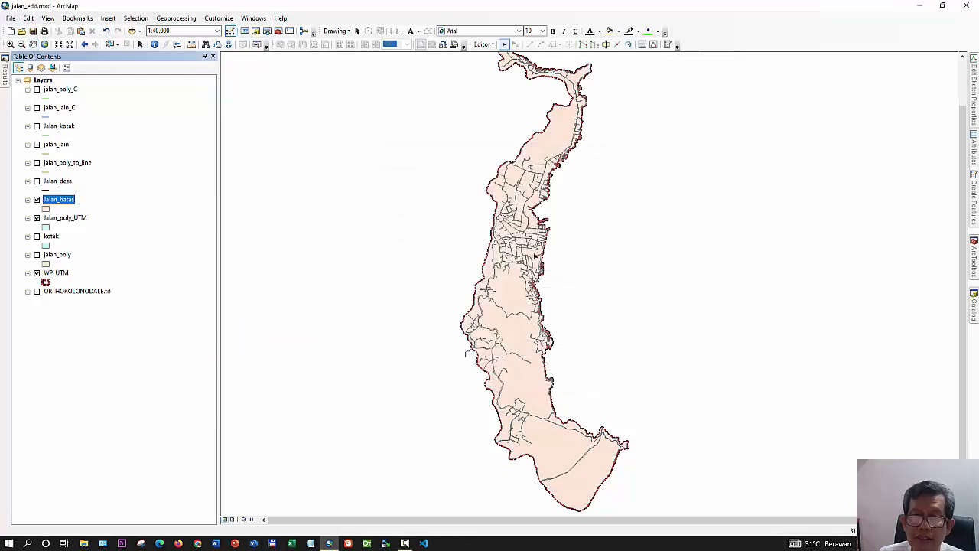
Merge the two Jalan_batas records with JLN 1 (FID 1 and 2), choosing feature 2 as the one to keep
right_click(61, 203)
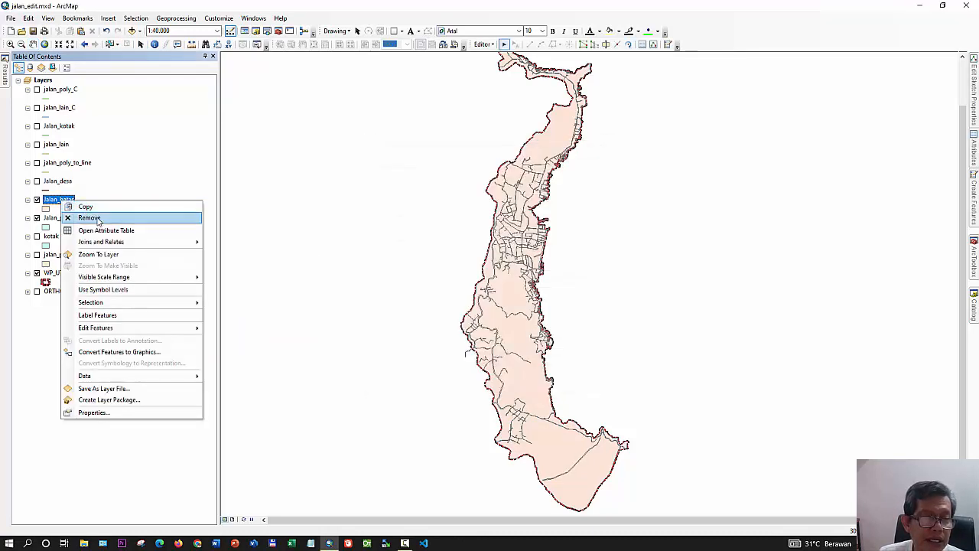
left_click(101, 228)
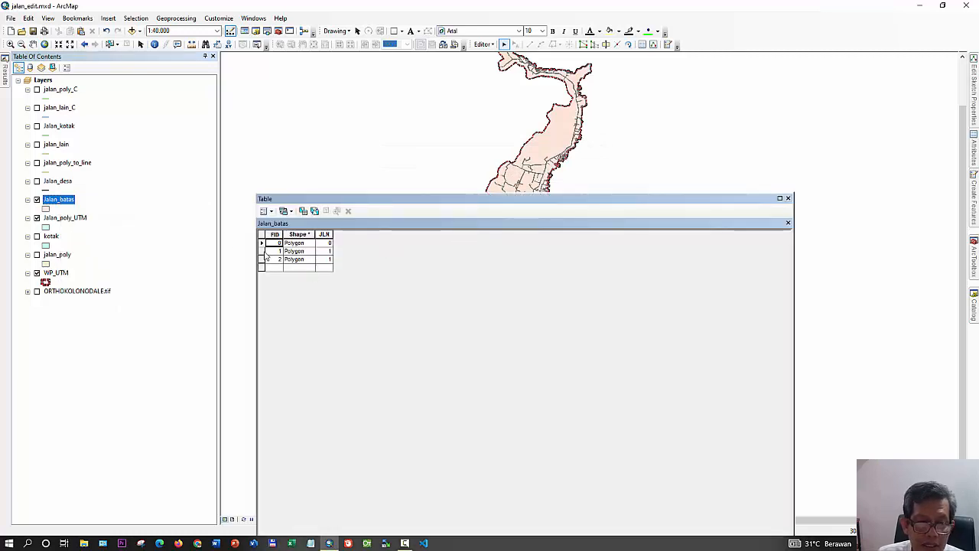
left_click(262, 252)
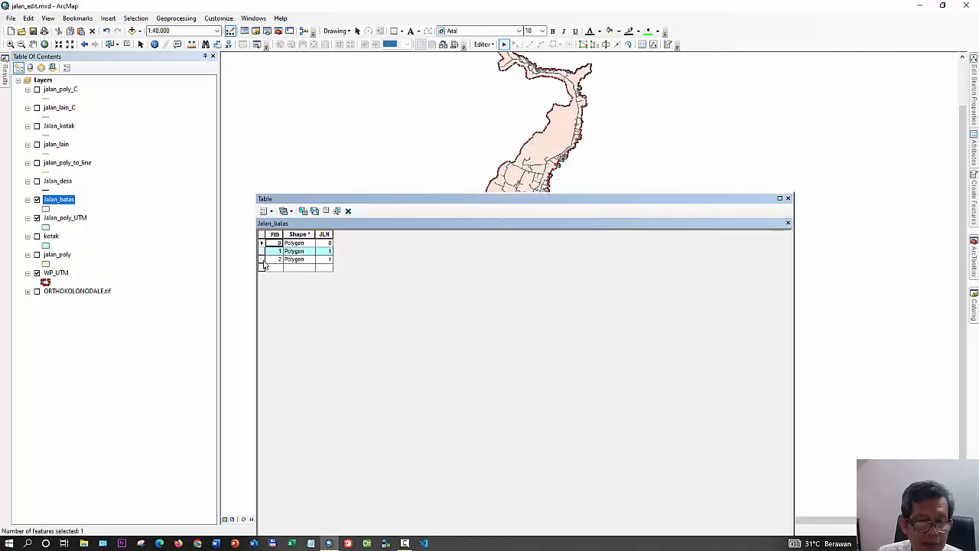
left_click(262, 259, "ctrl")
left_click(485, 45)
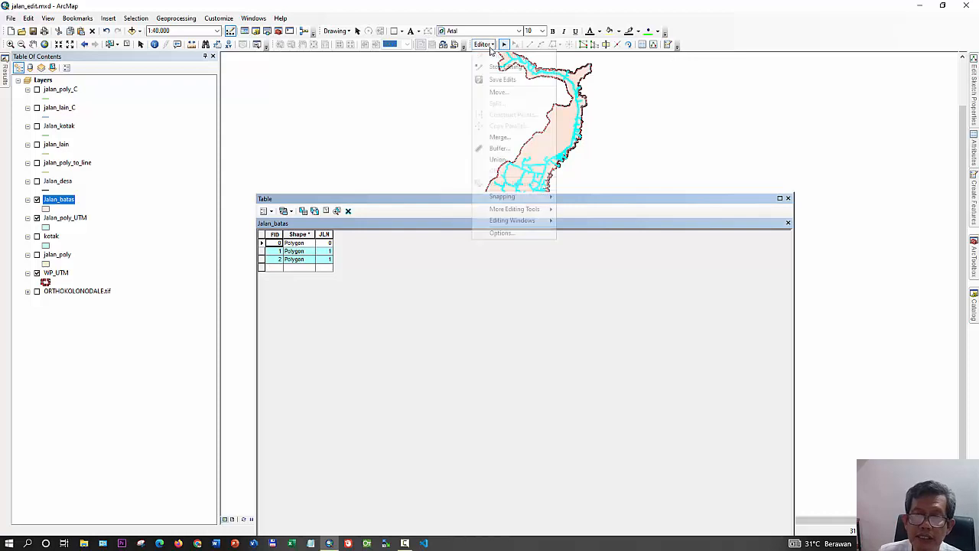
left_click(507, 137)
left_click(417, 262)
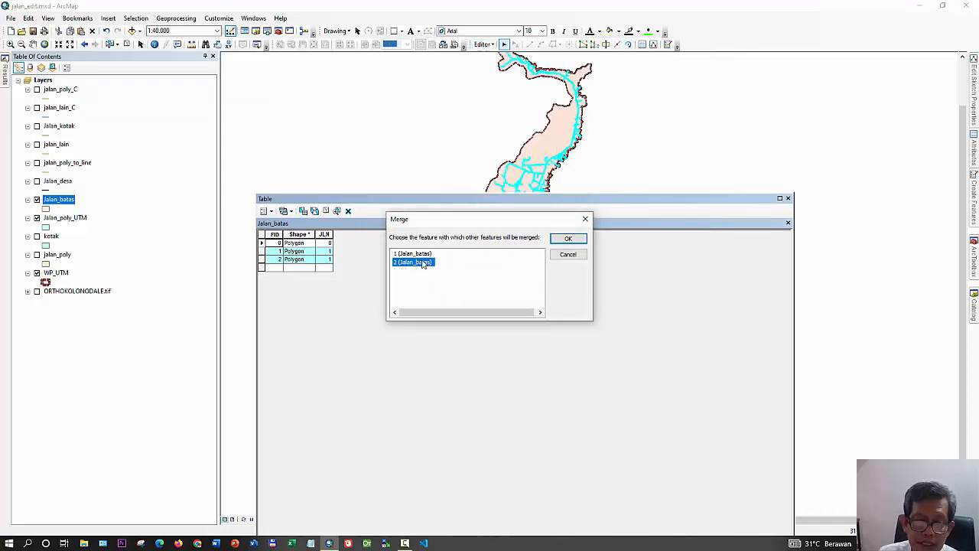
left_click(413, 253)
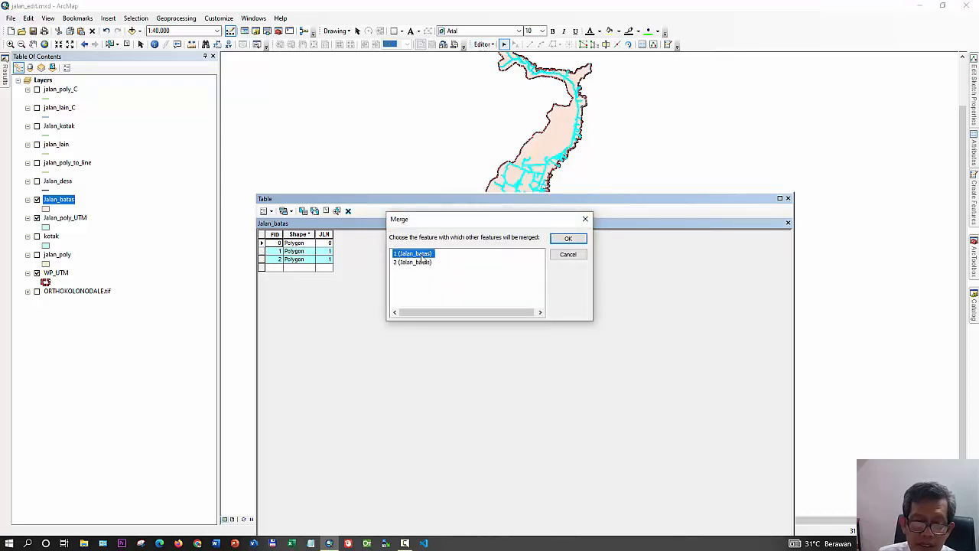
left_click(417, 262)
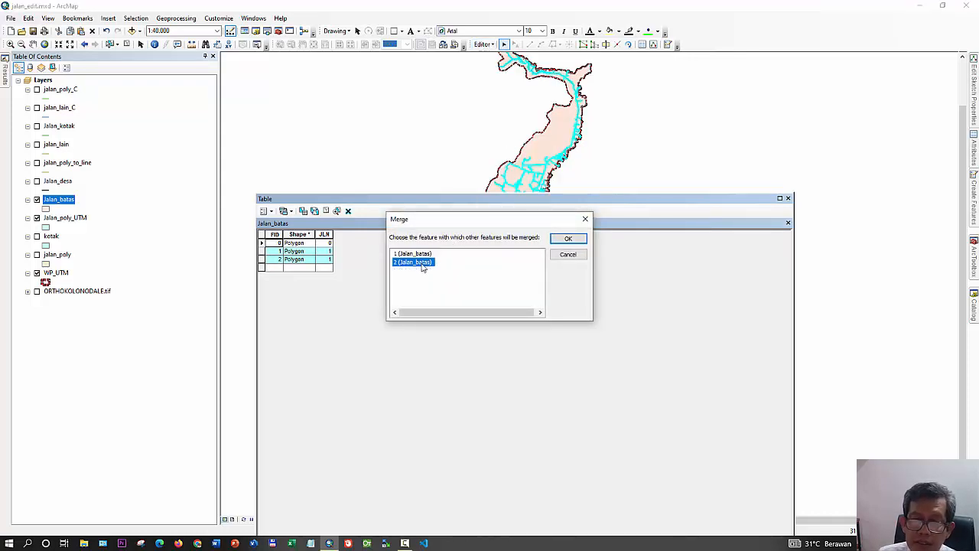
left_click(563, 238)
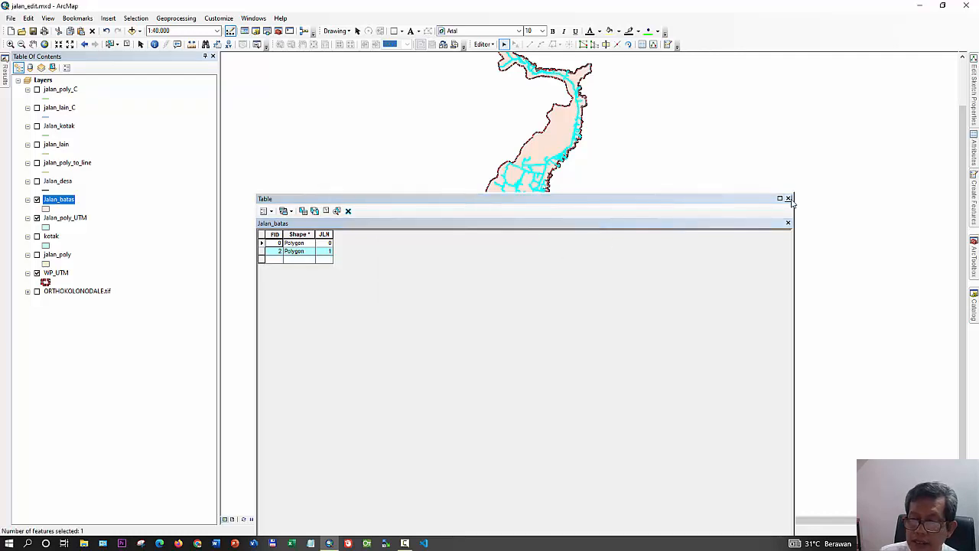
Close the Jalan_batas table, save the edits and end the edit session
left_click(788, 198)
left_click(482, 44)
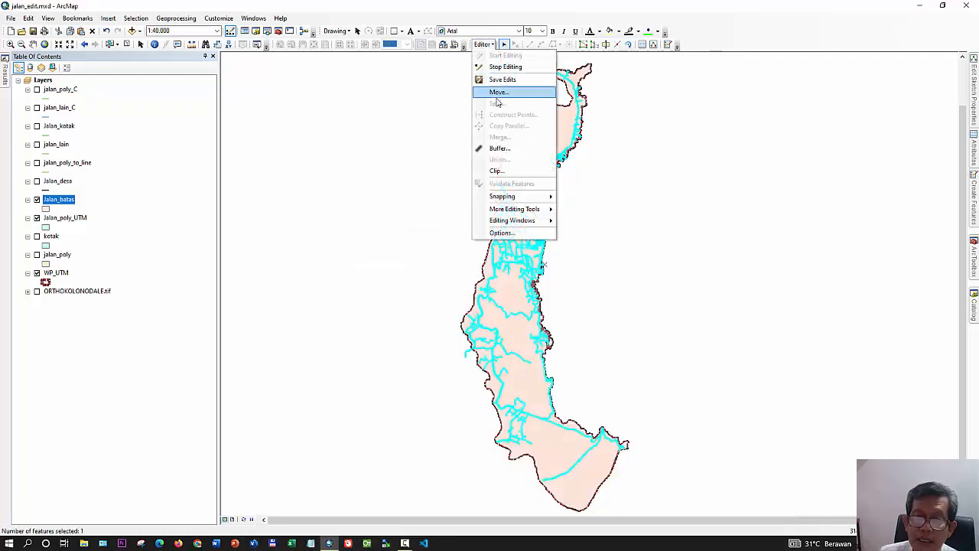
left_click(499, 79)
left_click(482, 45)
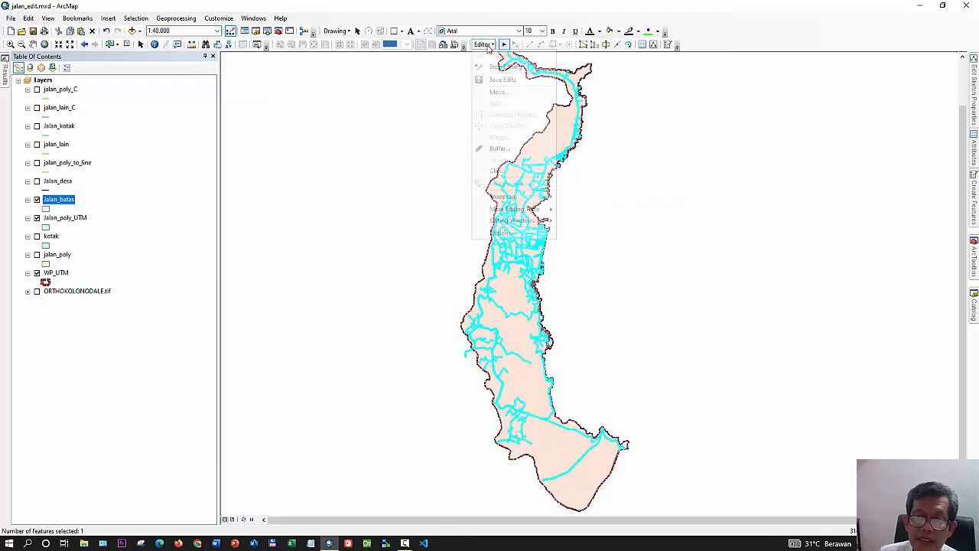
left_click(501, 69)
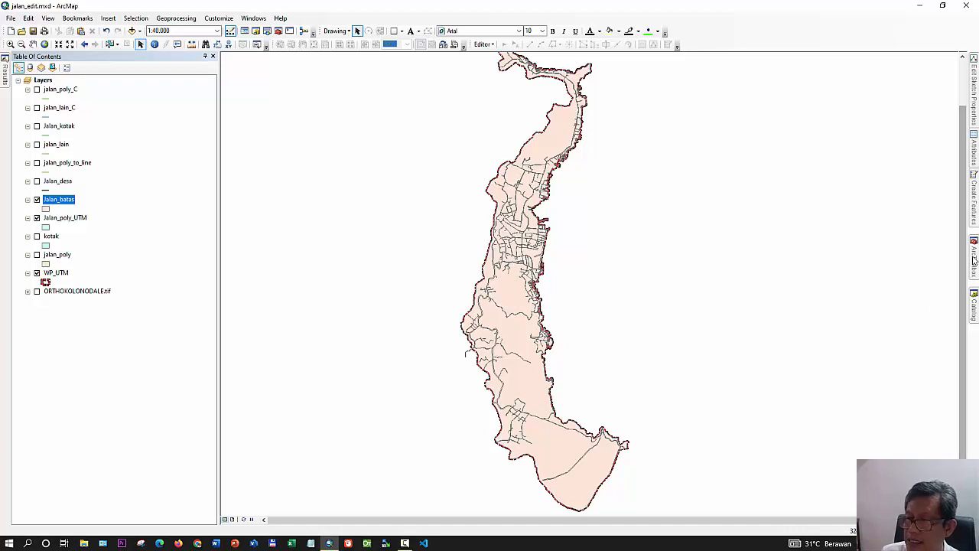
Collapse the Analysis and Cartography toolsets and open the Feature to Raster conversion tool
mouse_move(973, 260)
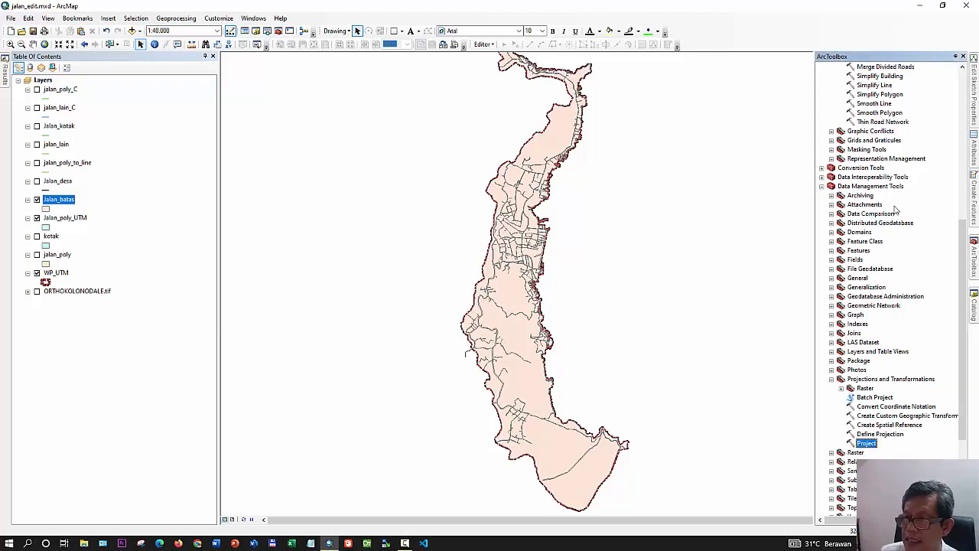
scroll(895, 209, "up", 11)
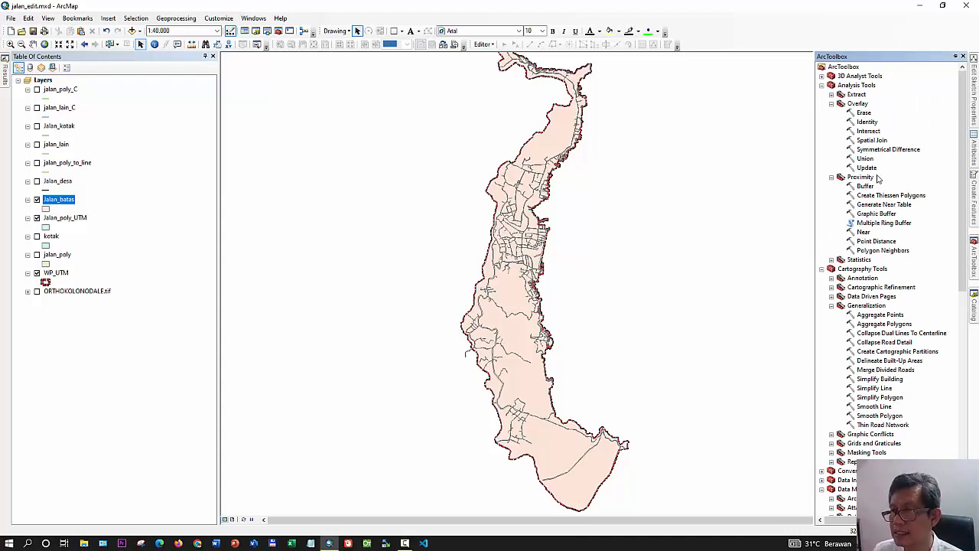
left_click(822, 85)
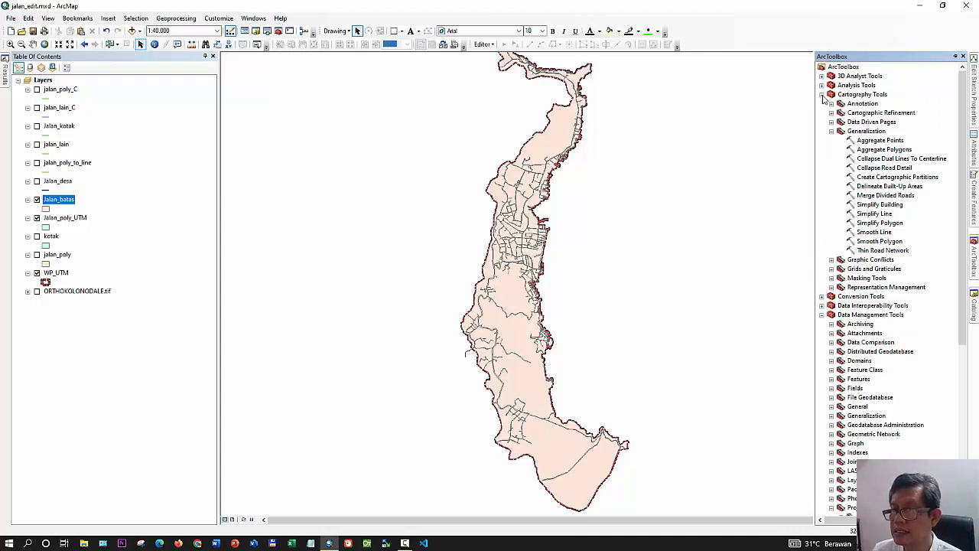
left_click(821, 94)
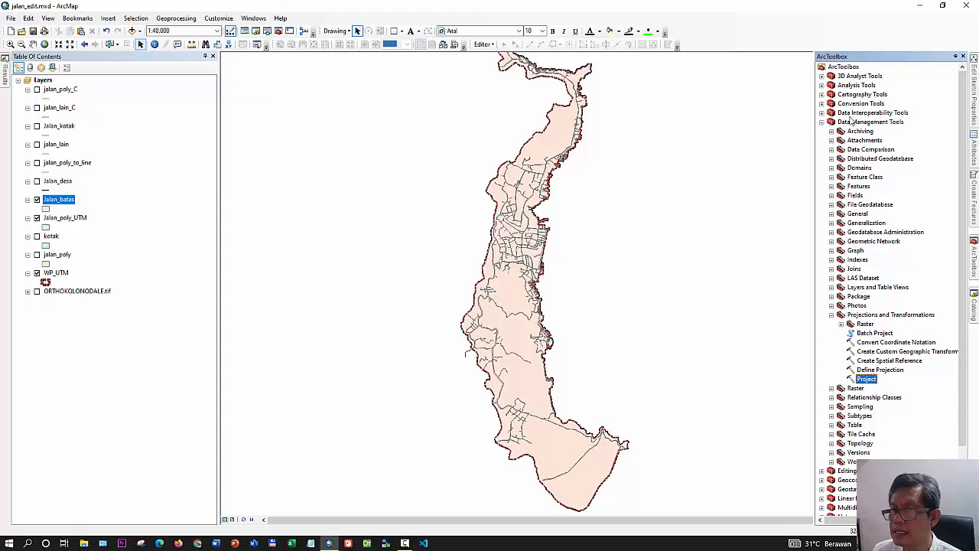
left_click(822, 104)
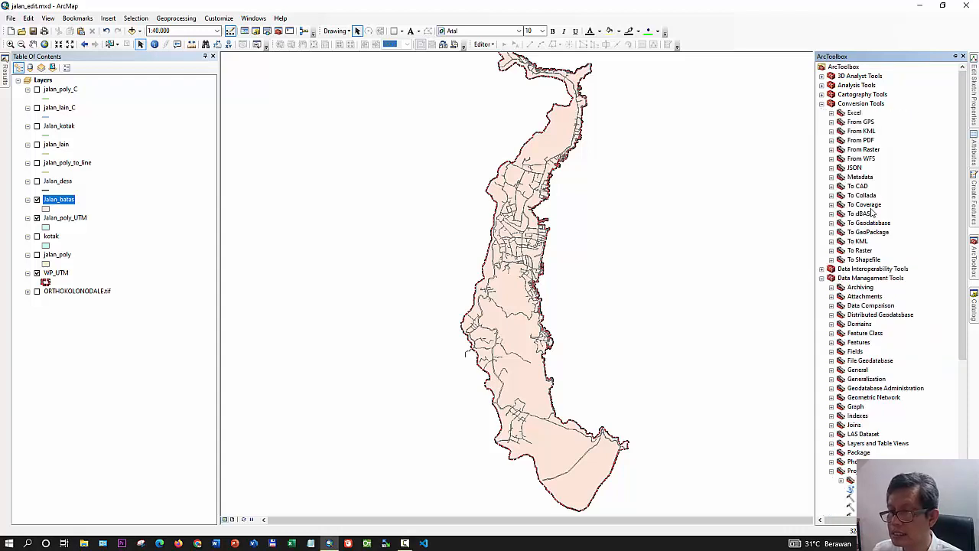
left_click(832, 251)
double_click(878, 277)
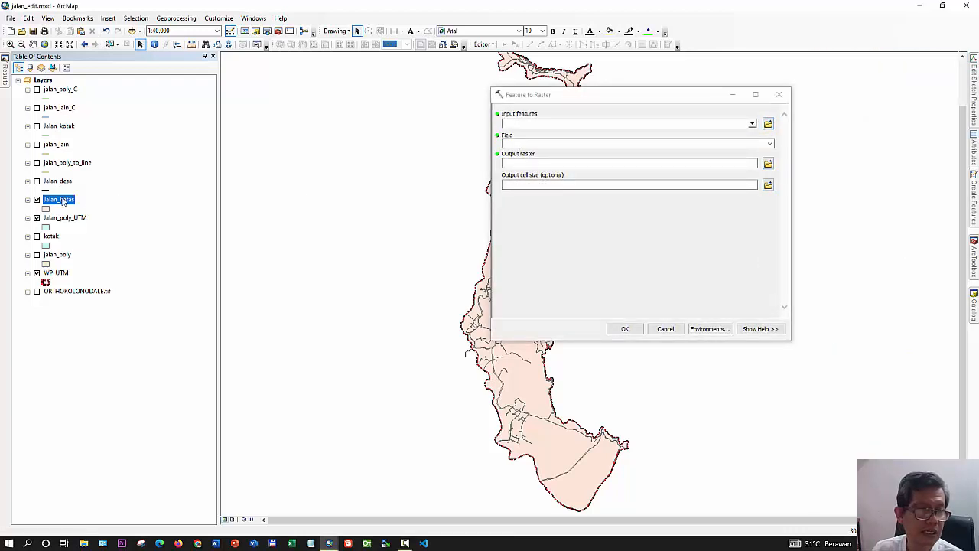
Set Jalan_batas as the Feature to Raster input and JLN as the value field
left_click_drag(65, 200, 572, 124)
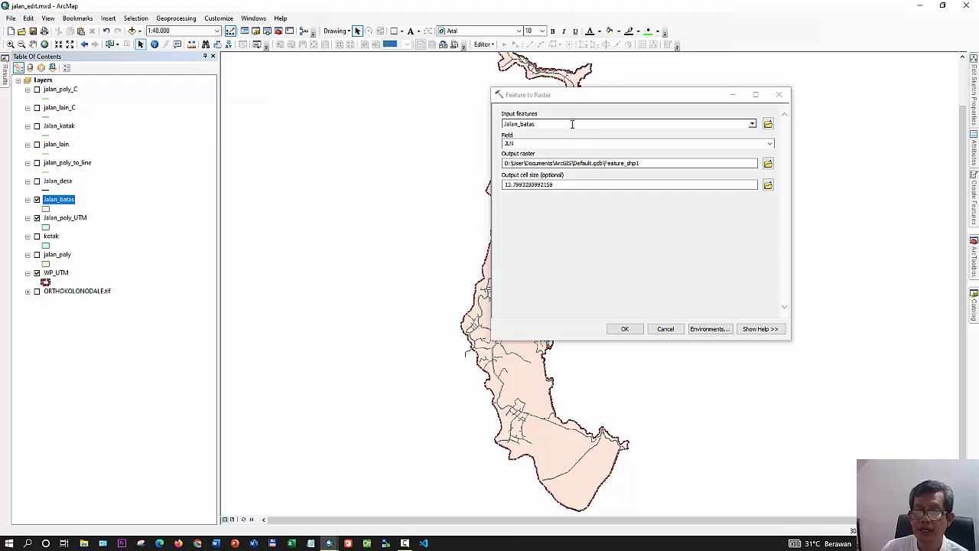
left_click(769, 144)
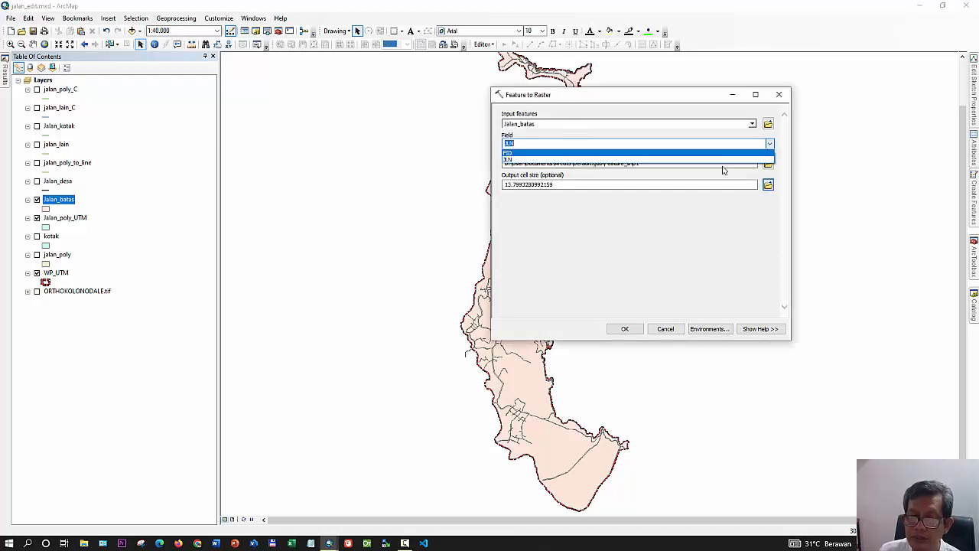
left_click(507, 160)
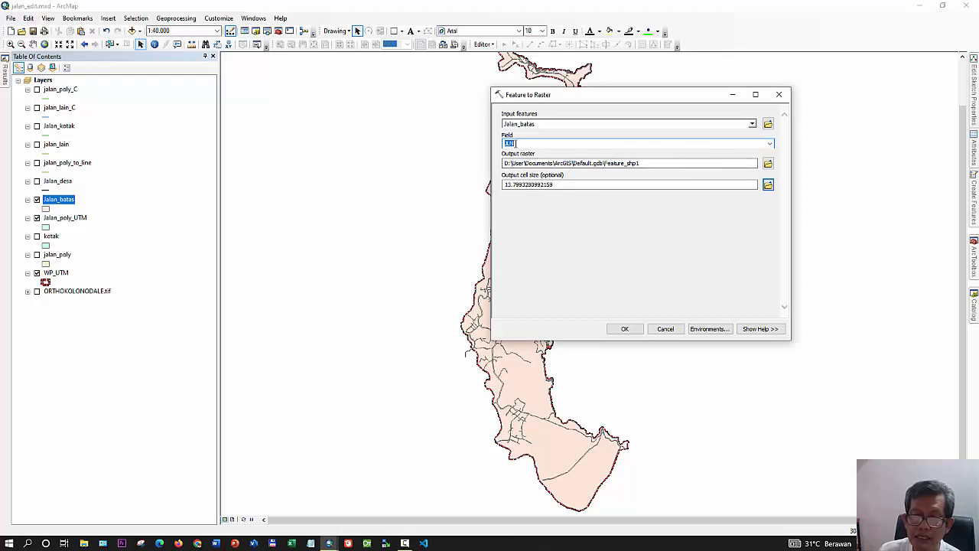
Save the output raster as jalan.tif in the tips_10 folder, set the cell size to 0.5 and run the conversion
left_click(768, 163)
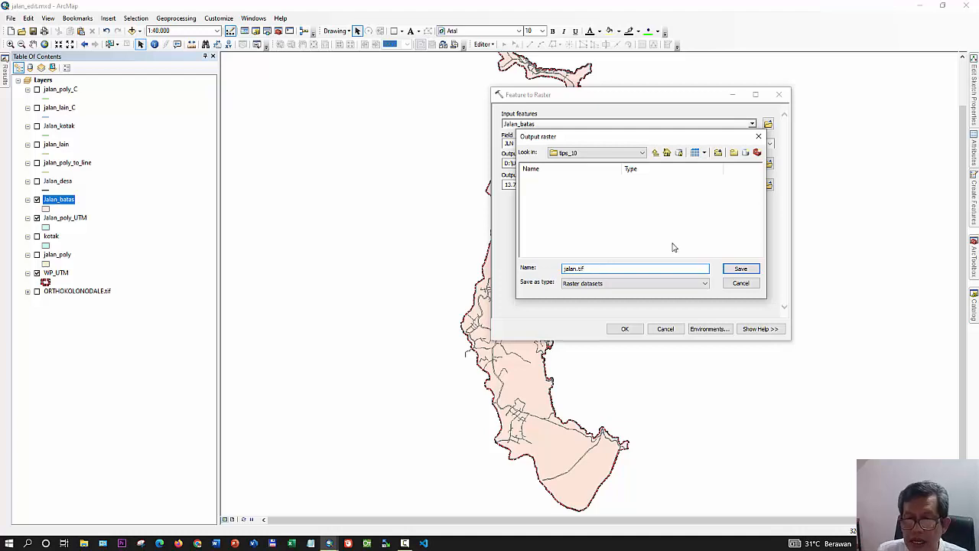
left_click(732, 271)
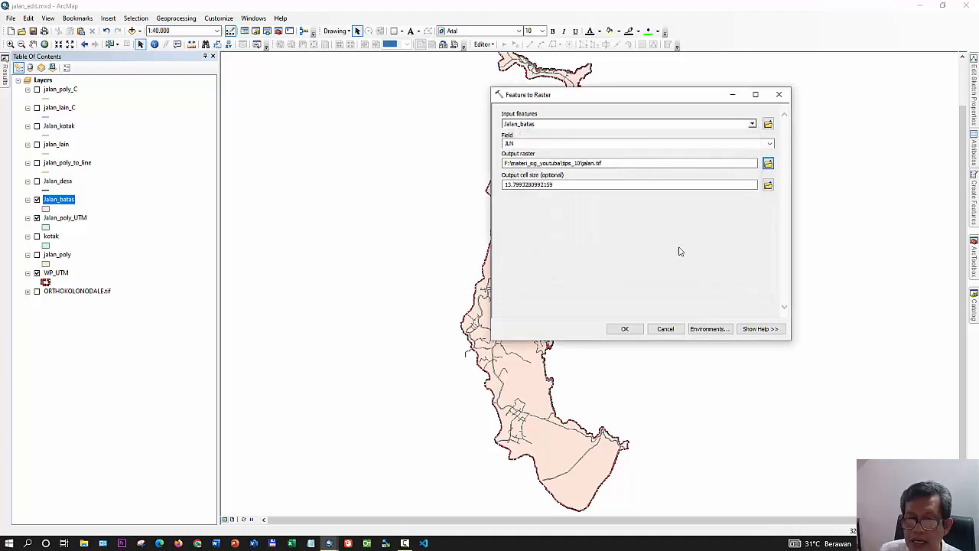
left_click_drag(566, 184, 471, 185)
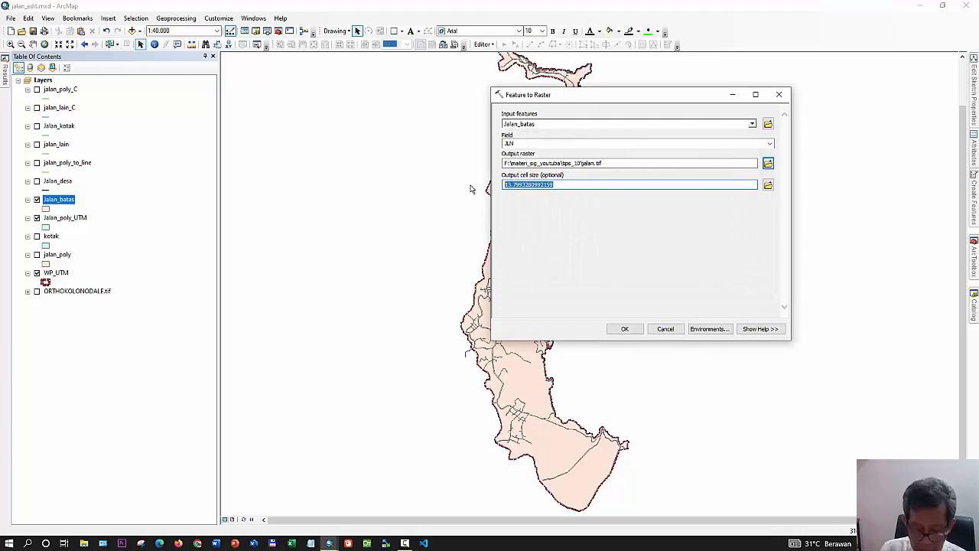
type("0.5")
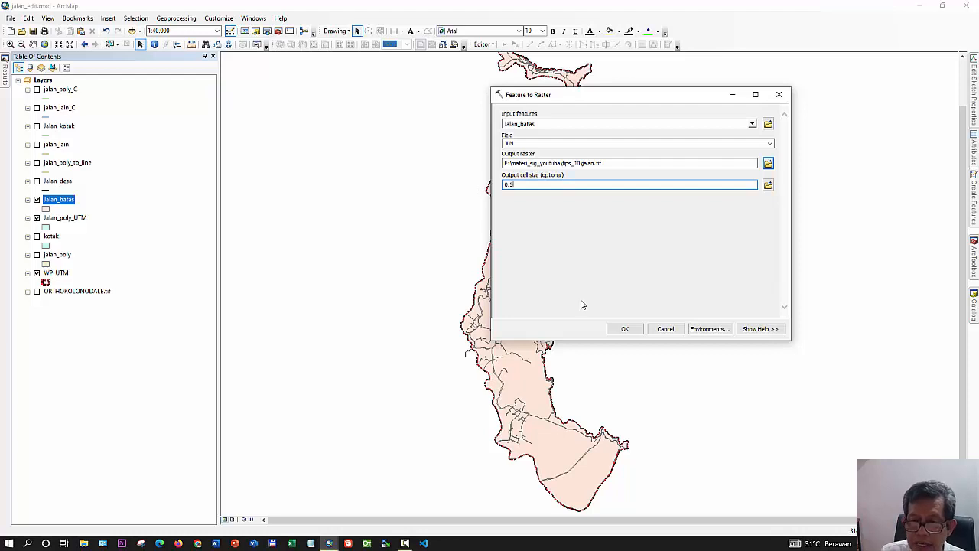
left_click(617, 331)
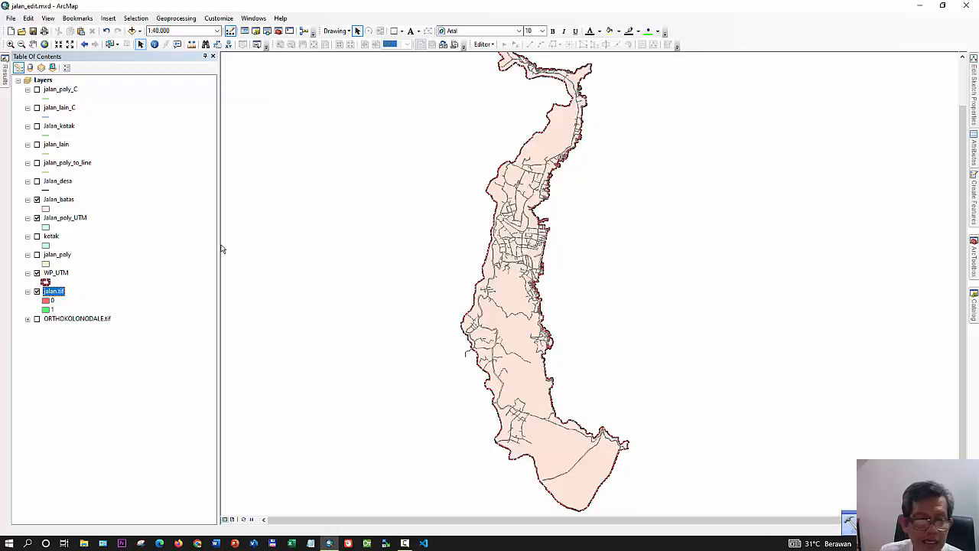
Hide the WP_UTM, Jalan_poly_UTM and Jalan_batas layers and inspect the roads in the jalan.tif raster up close
left_click(37, 273)
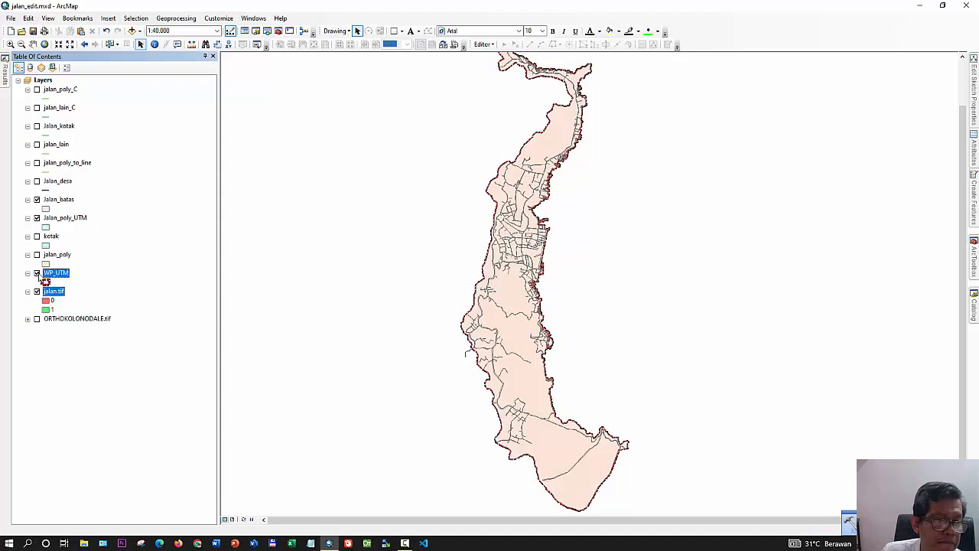
left_click(37, 218)
left_click(37, 200)
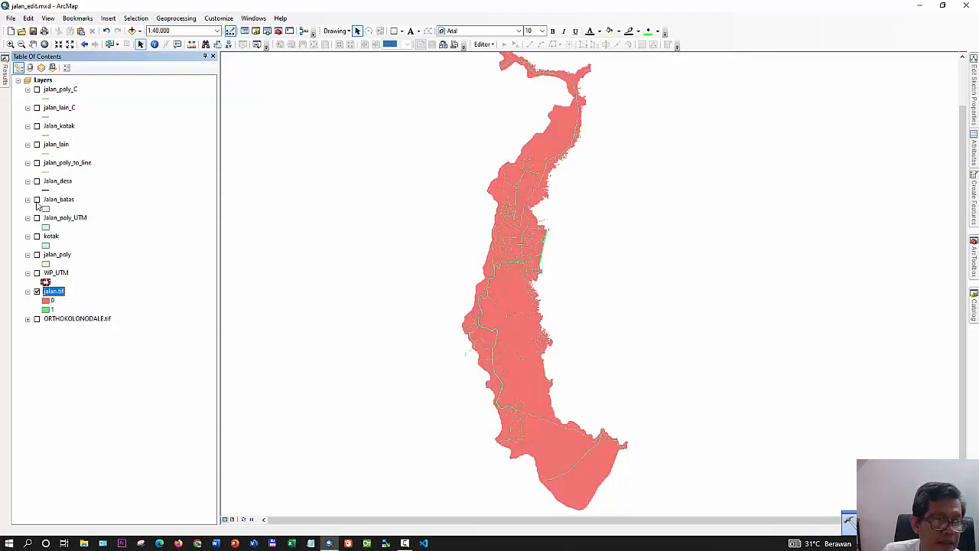
scroll(503, 268, "up", 8)
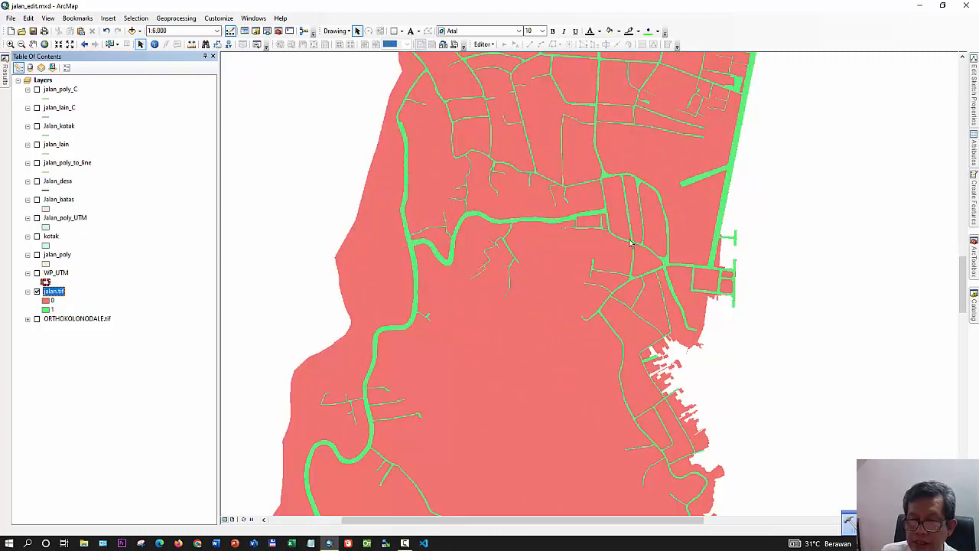
scroll(490, 224, "down", 4)
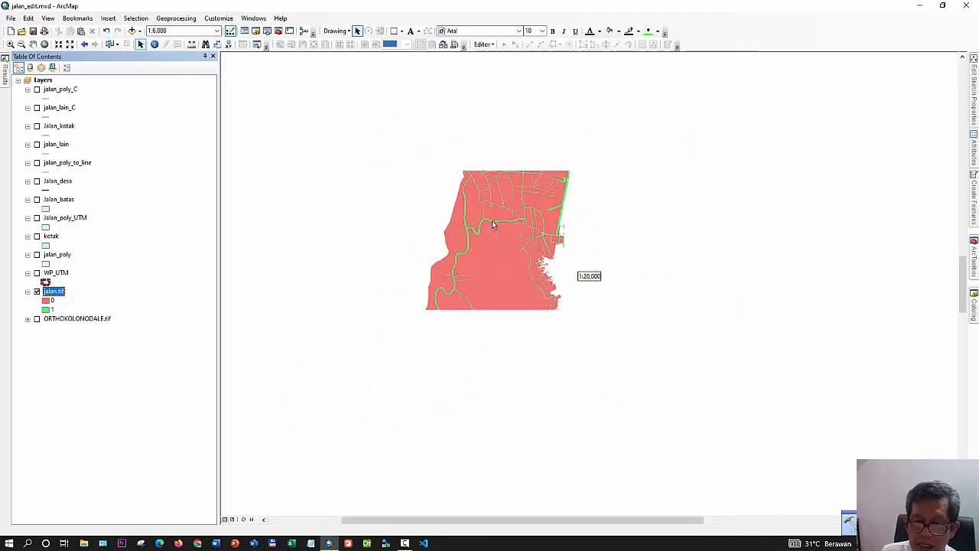
scroll(535, 240, "down", 2)
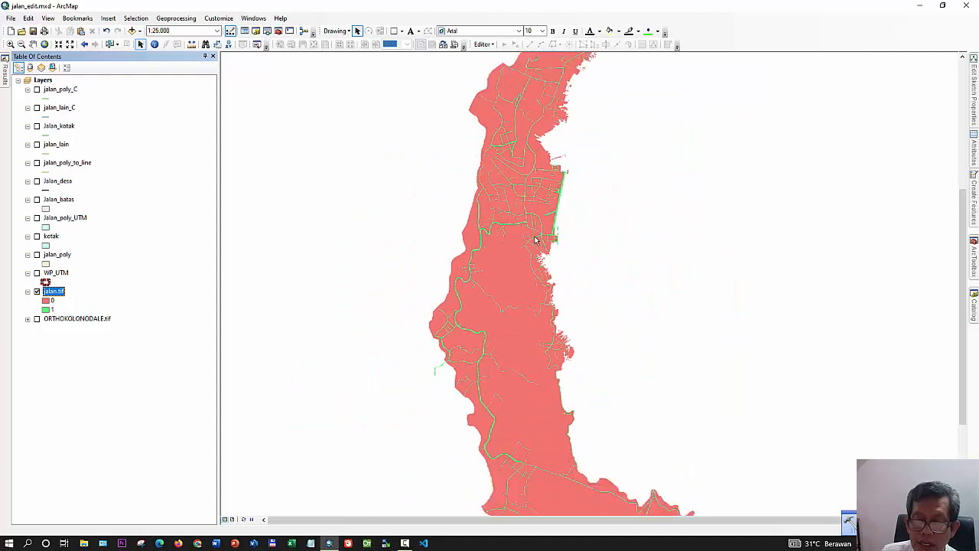
scroll(536, 240, "down", 1)
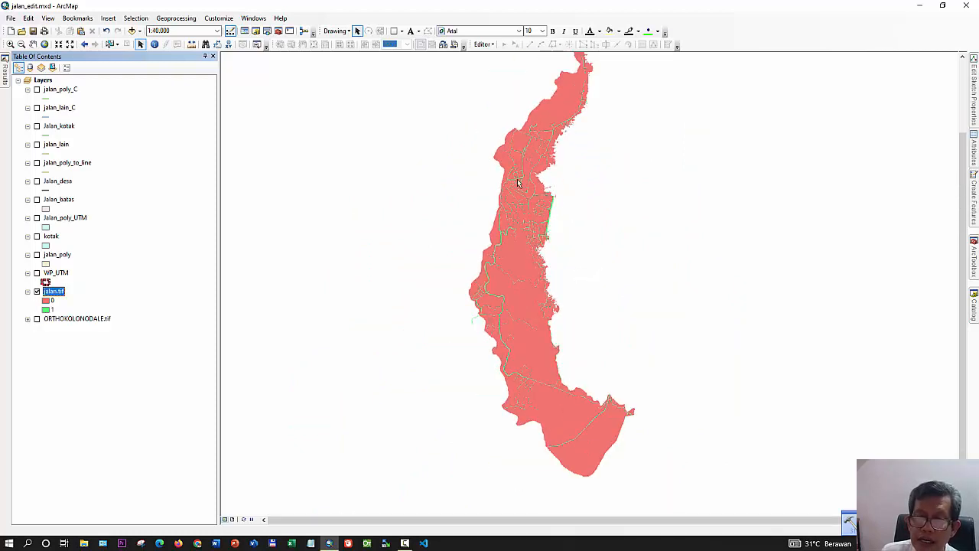
Display the ArcScan tools for vectorizing the road raster
scroll(540, 220, "up", 5)
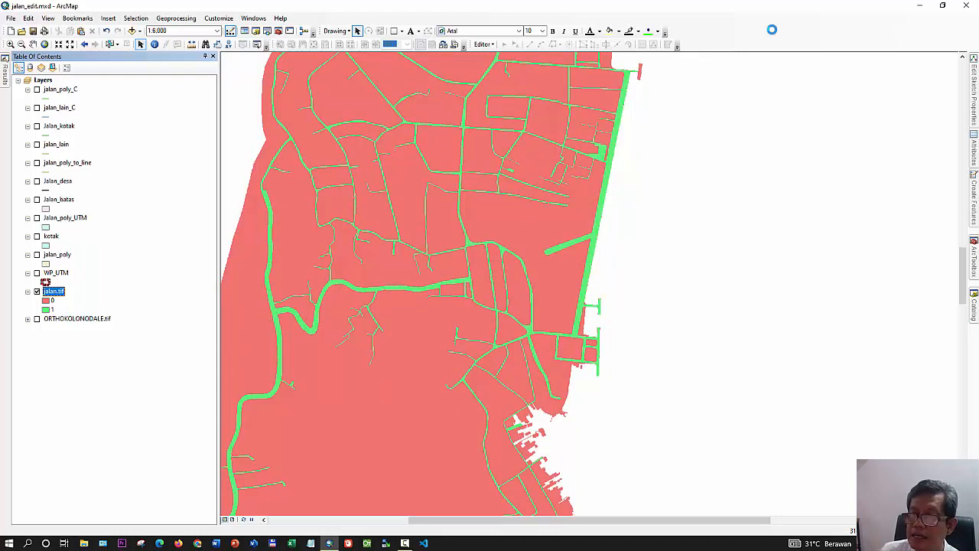
right_click(772, 30)
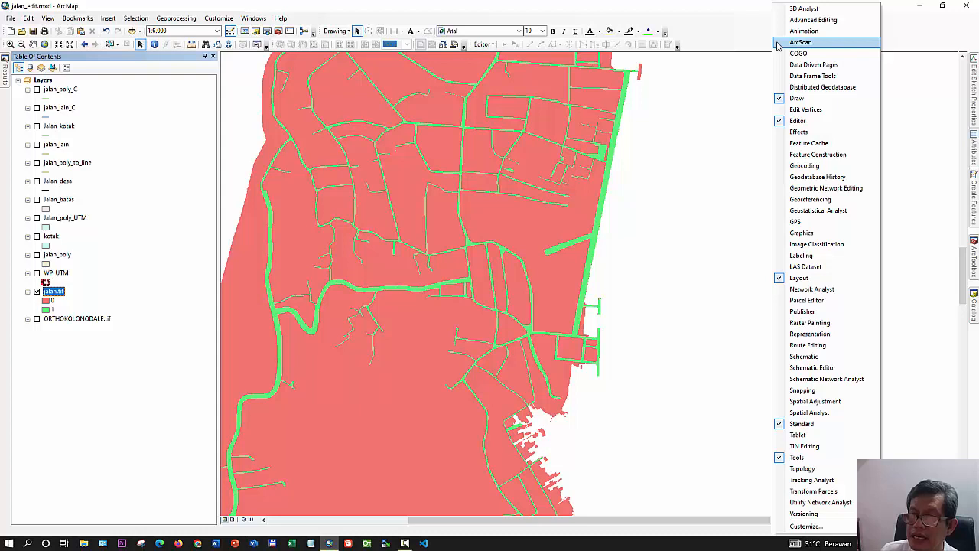
left_click(778, 43)
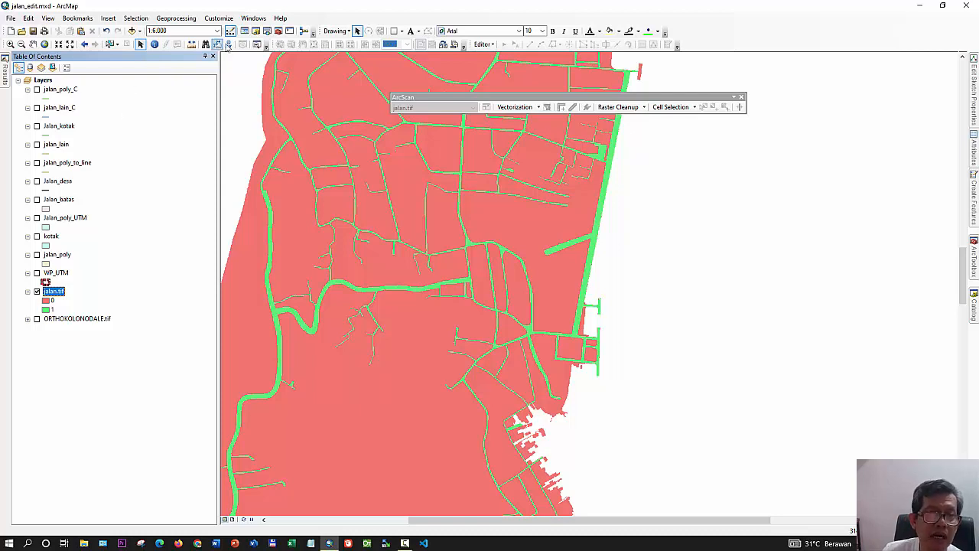
Create a polyline shapefile named Jalan_tengah in the tips_10 folder with the WGS 1984 UTM Zone 51S coordinate system
left_click(256, 34)
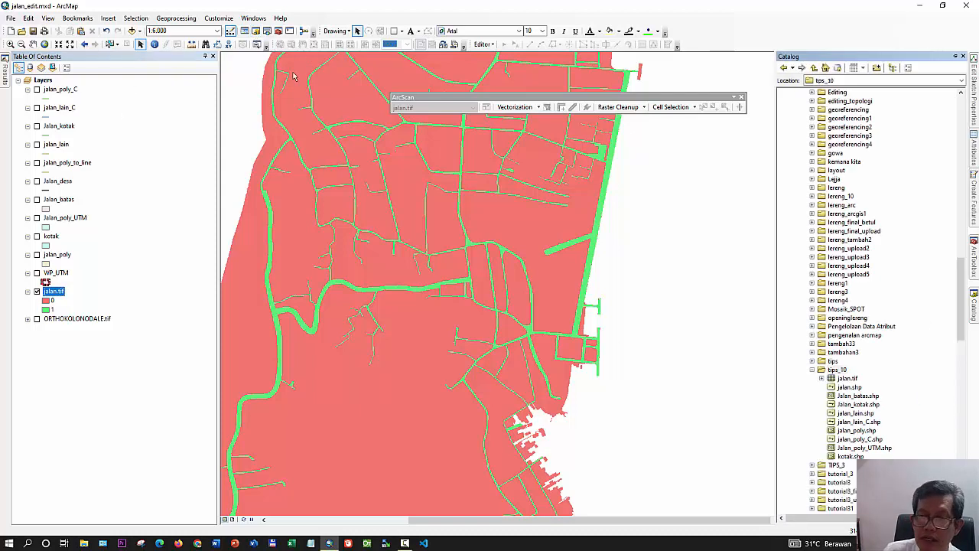
right_click(842, 371)
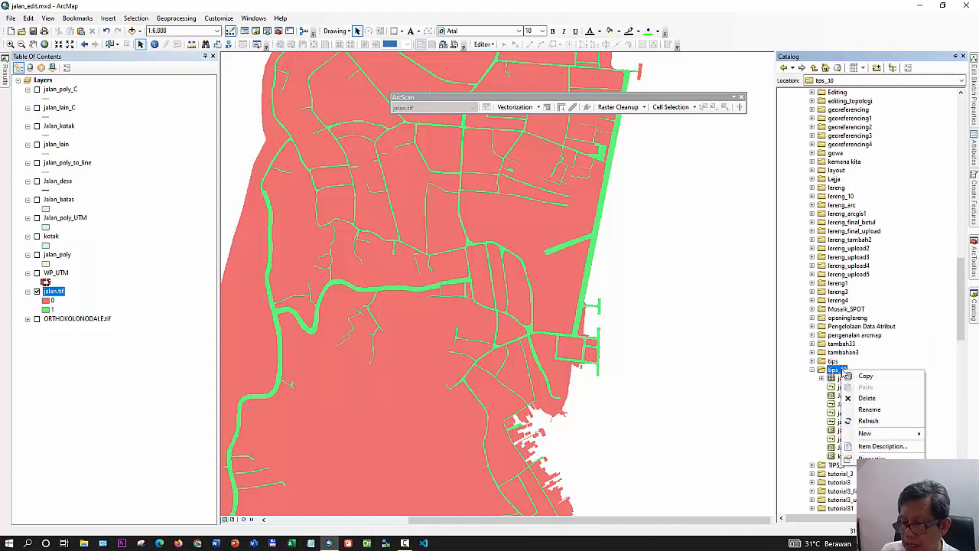
mouse_move(880, 433)
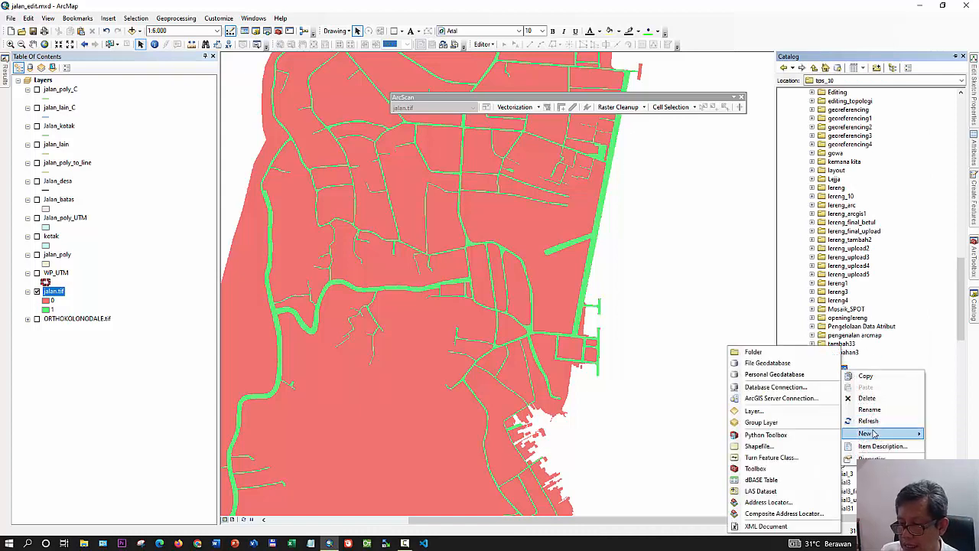
left_click(782, 447)
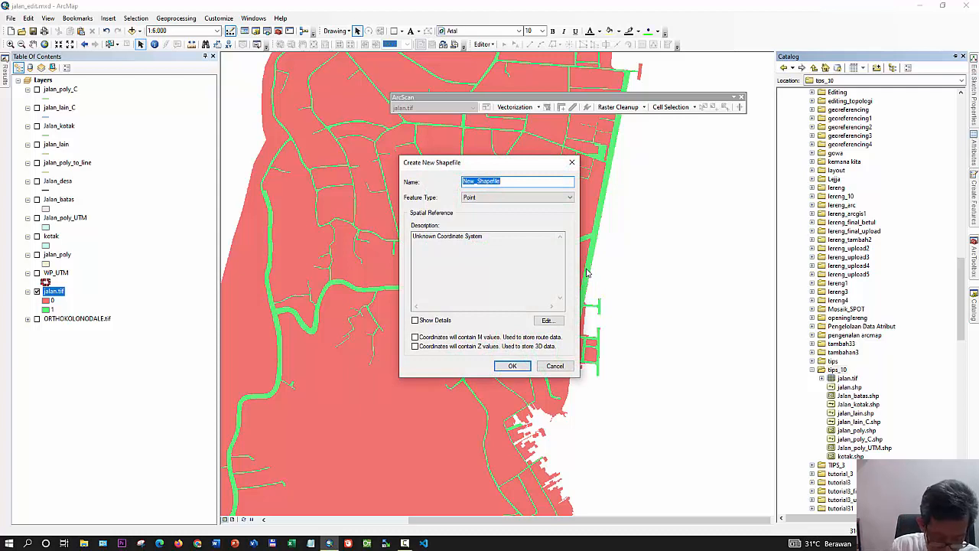
type("Jalan_tengah")
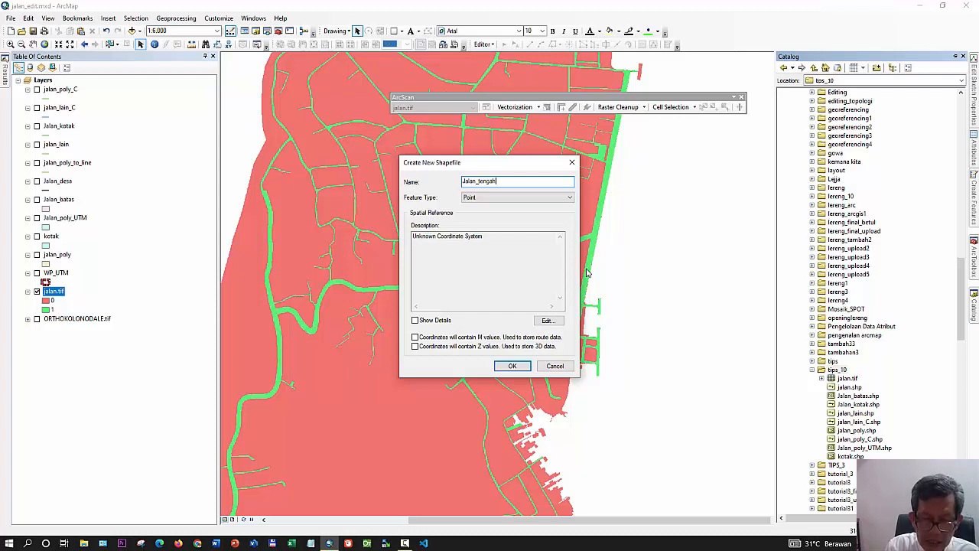
left_click(535, 197)
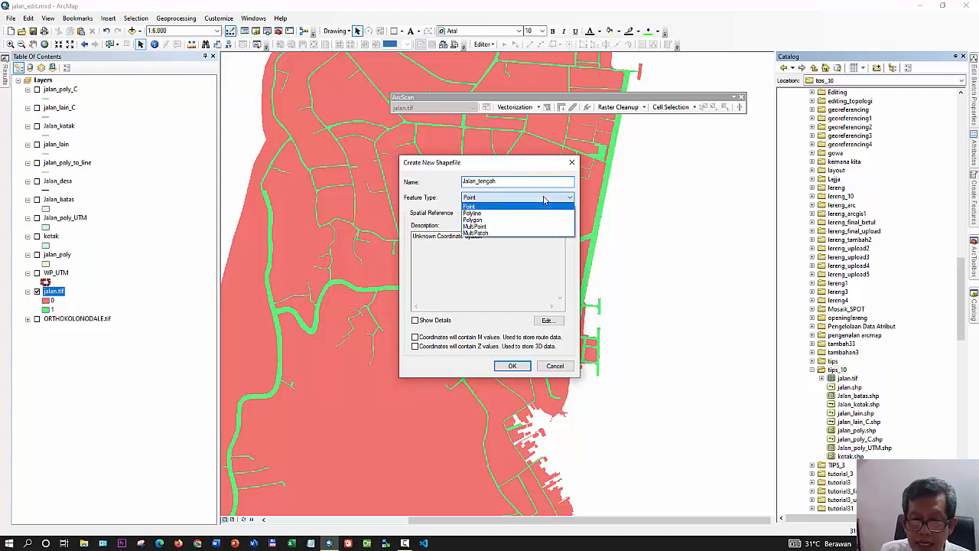
left_click(514, 212)
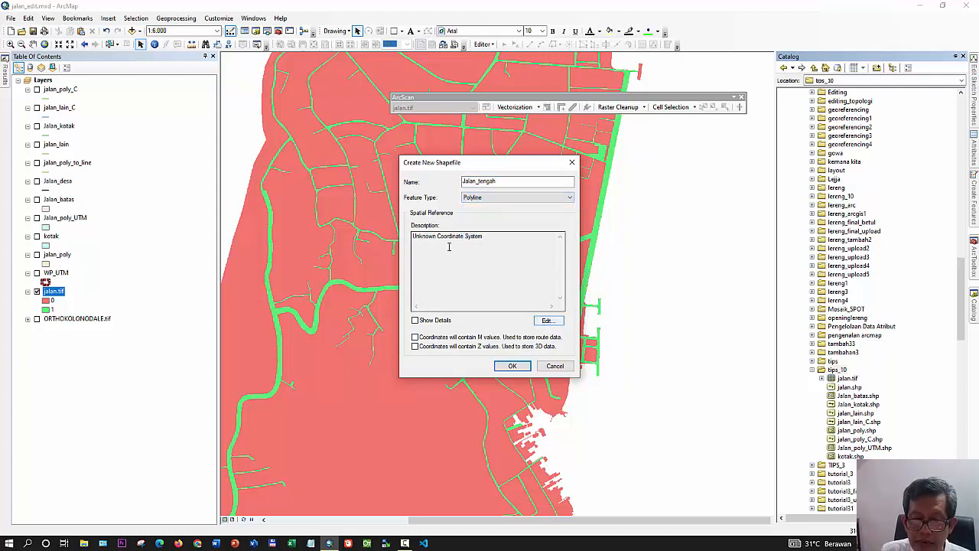
left_click(547, 319)
left_click(454, 211)
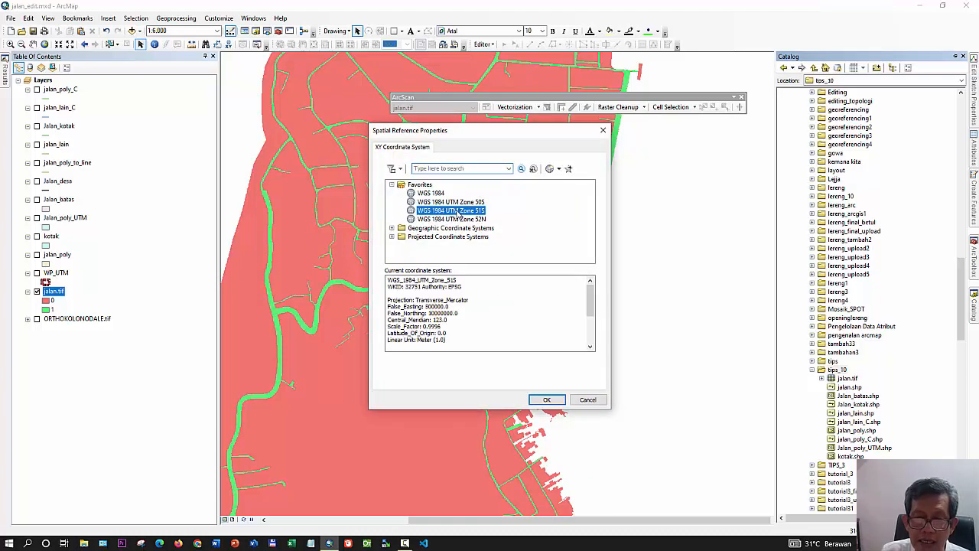
left_click(548, 400)
left_click(513, 367)
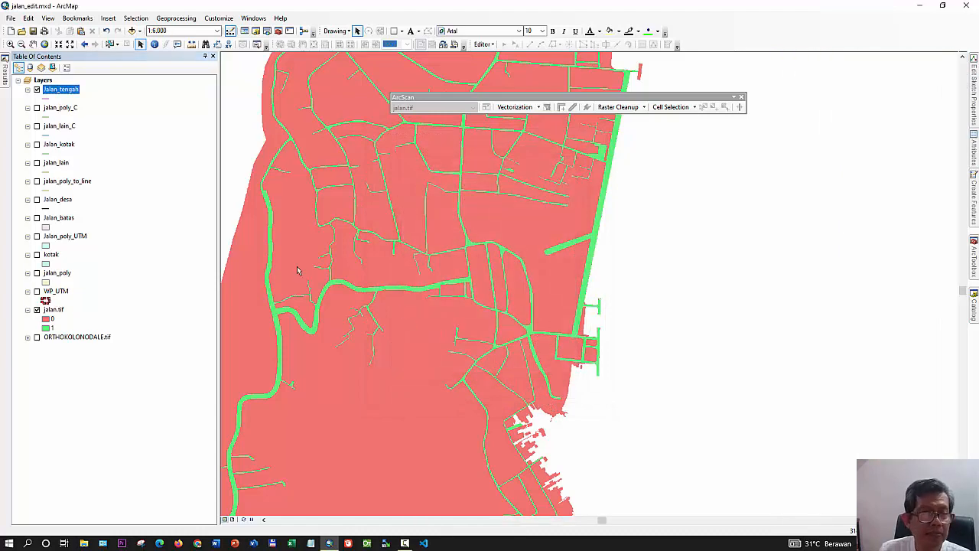
Start an edit session on the Jalan_tengah layer, continuing past the spatial reference warnings
right_click(69, 95)
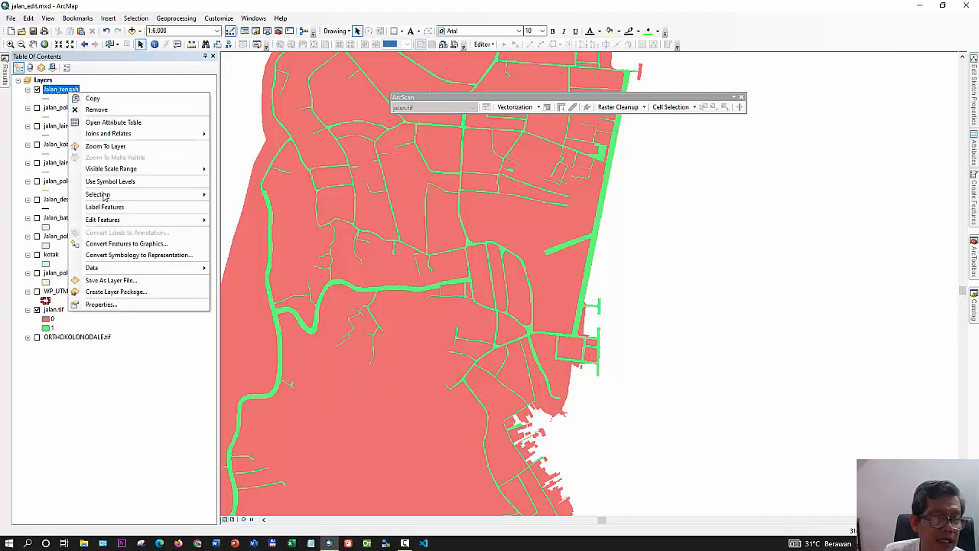
mouse_move(192, 224)
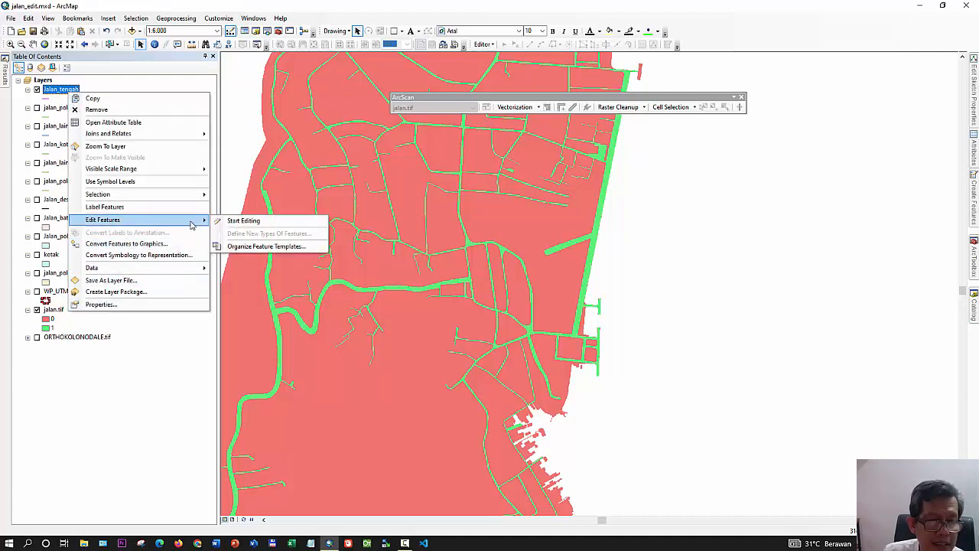
left_click(242, 221)
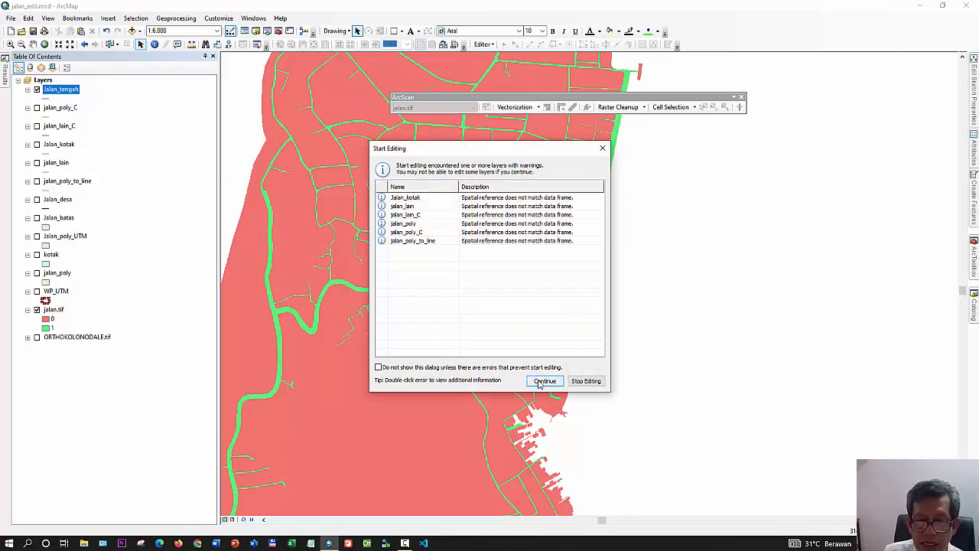
left_click(543, 381)
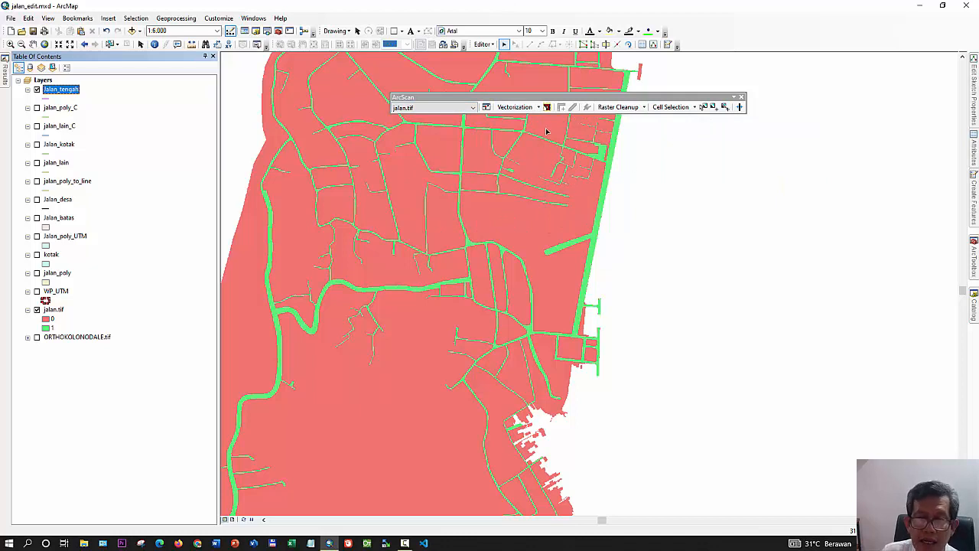
Set the maximum line width to 80 in the ArcScan vectorization settings and apply it
left_click(528, 107)
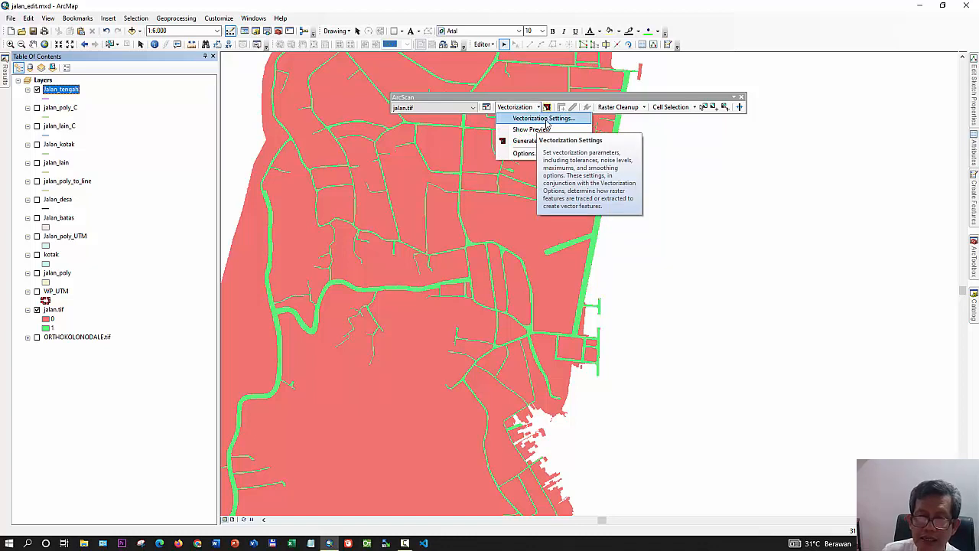
left_click(545, 118)
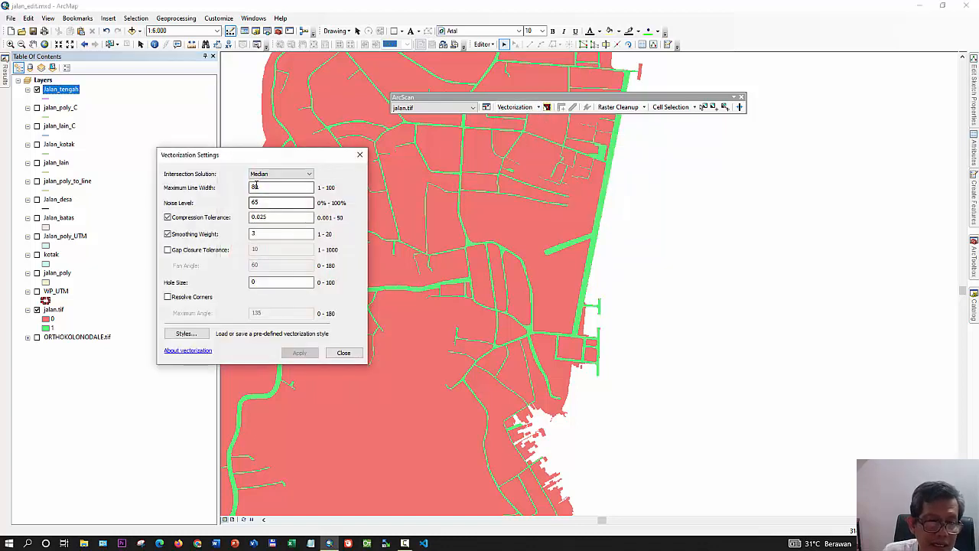
left_click_drag(262, 186, 236, 187)
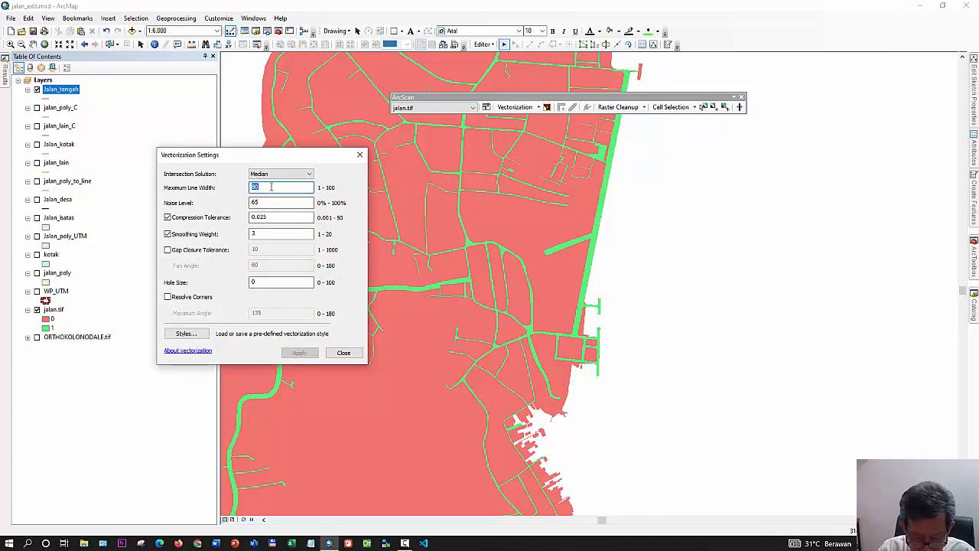
type("80")
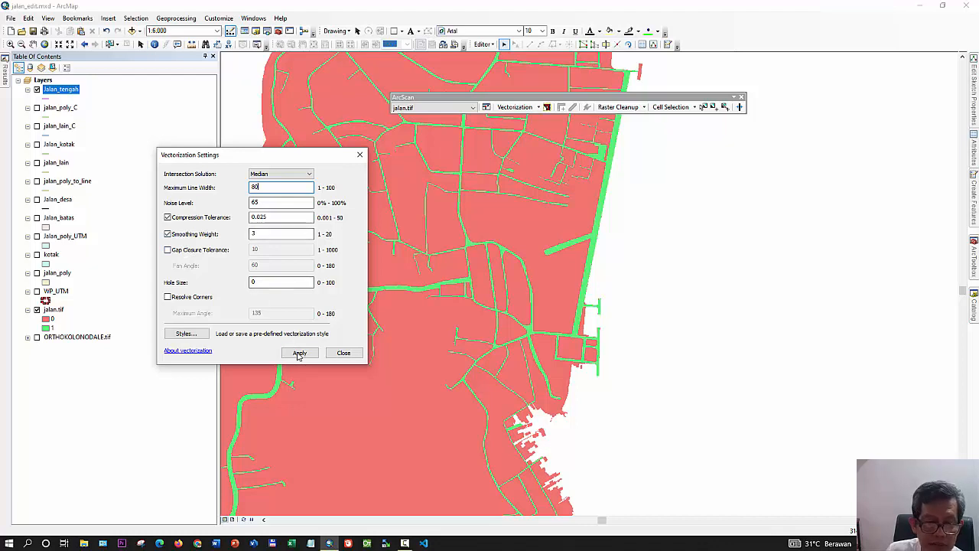
double_click(253, 186)
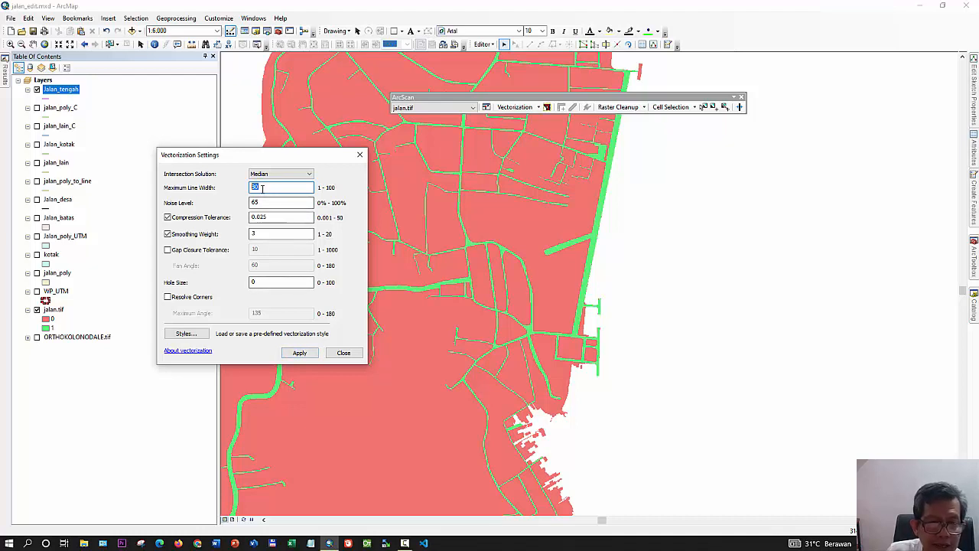
left_click(290, 355)
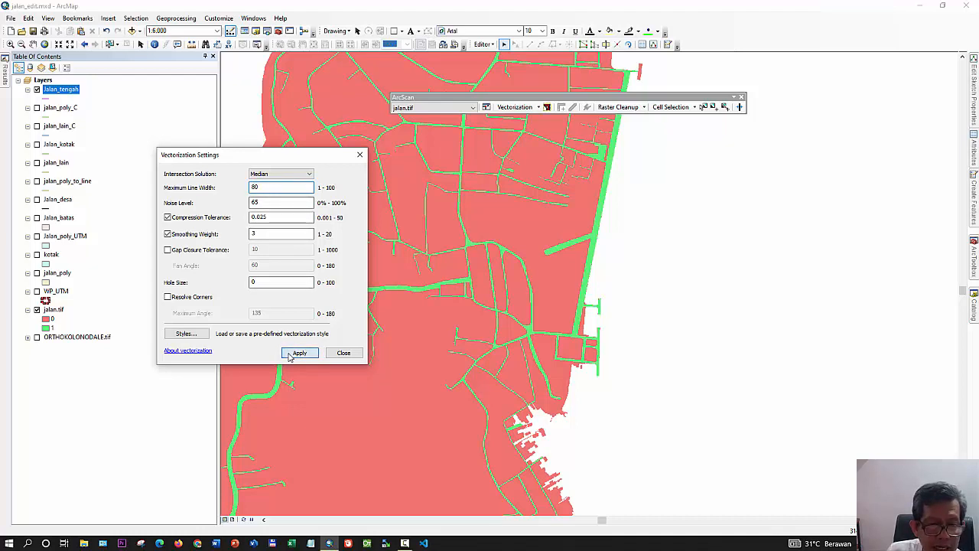
left_click(342, 354)
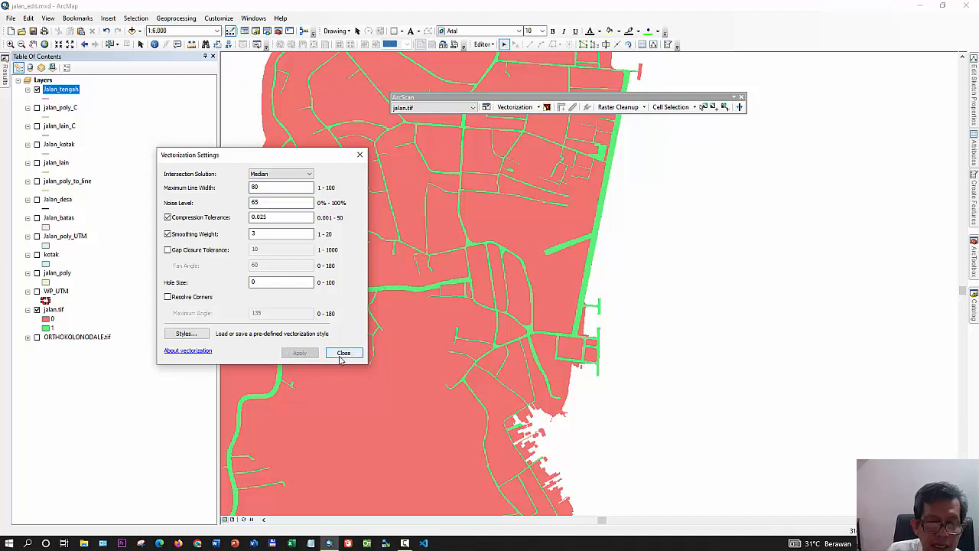
Apply the Centerline vectorization options with green value 1 as the foreground and red value 0 as the background
left_click(538, 107)
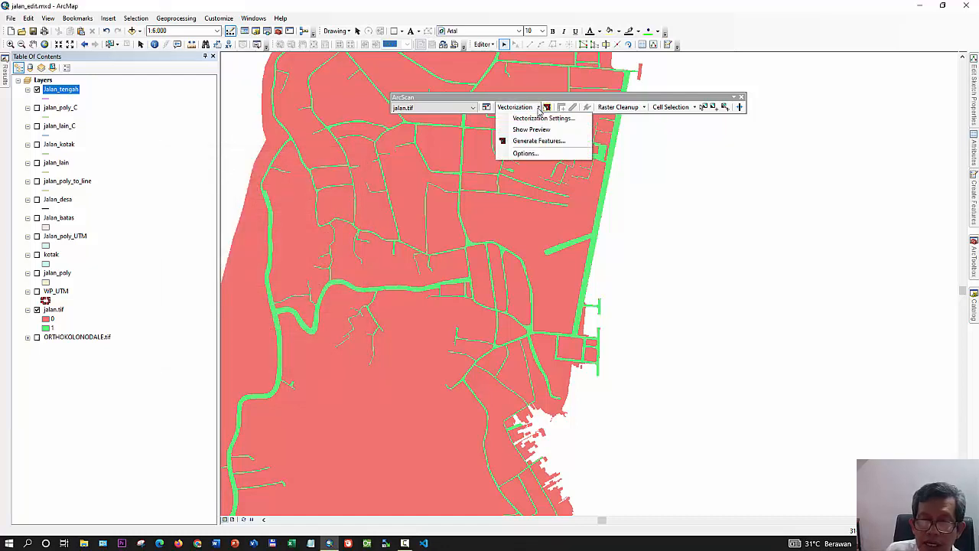
left_click(525, 154)
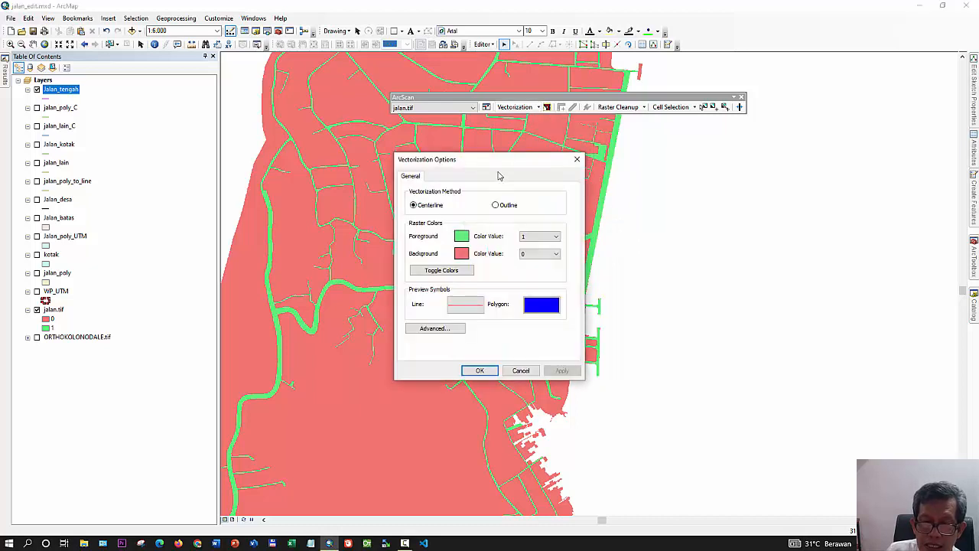
left_click_drag(497, 162, 407, 176)
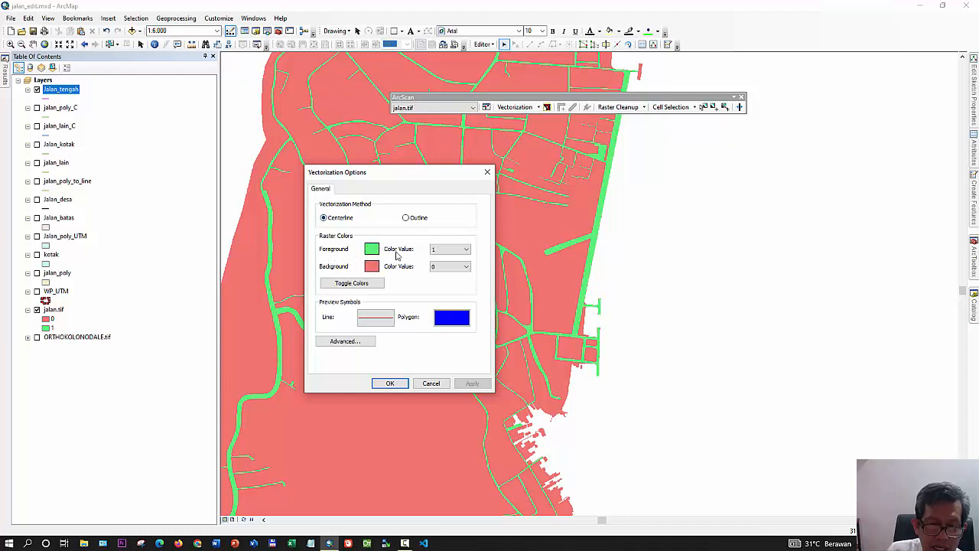
left_click(361, 283)
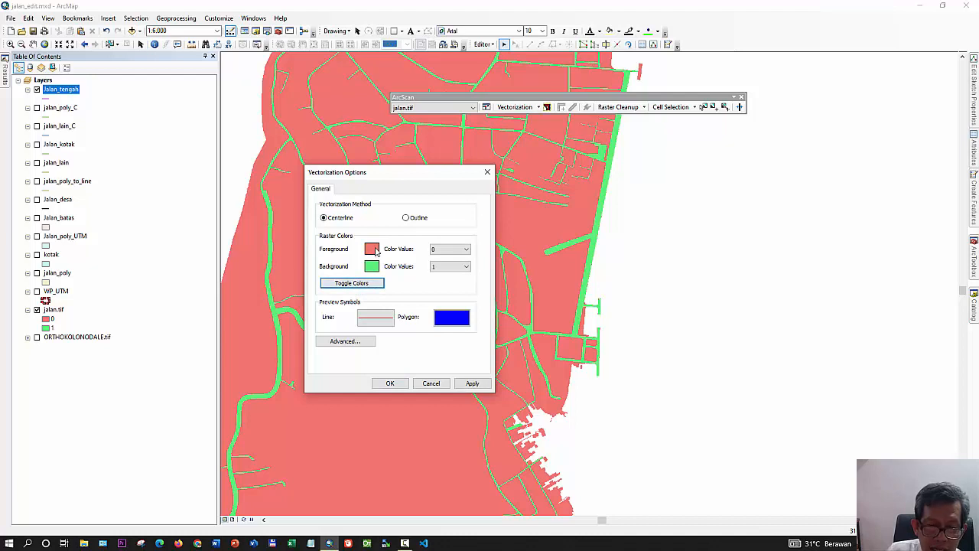
left_click(354, 284)
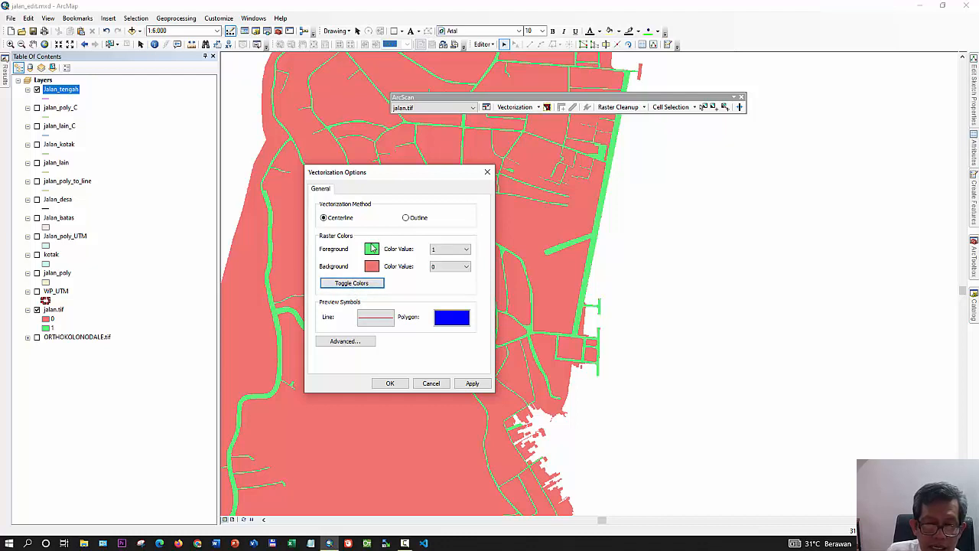
left_click(471, 383)
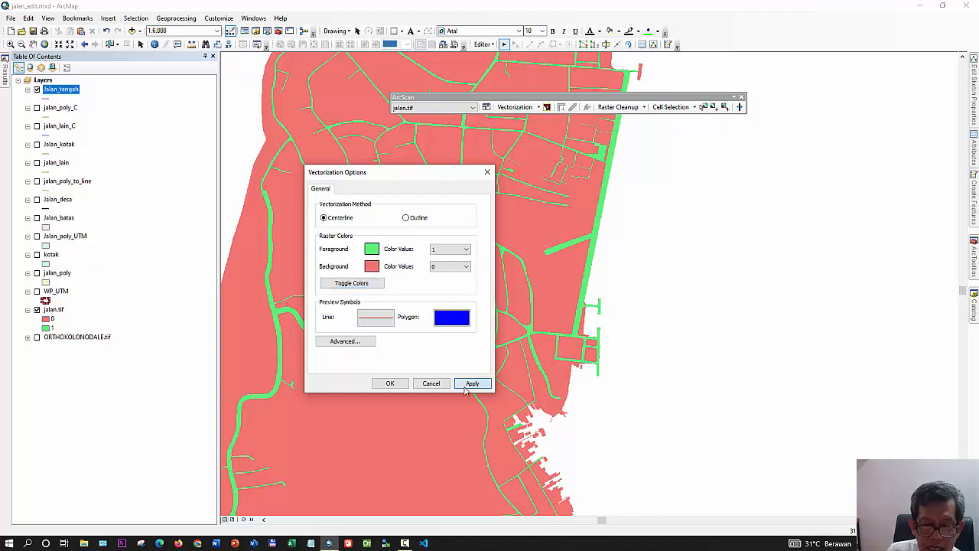
left_click(399, 385)
Generate the centerline features from jalan.tif into the Jalan_tengah line layer
left_click(538, 108)
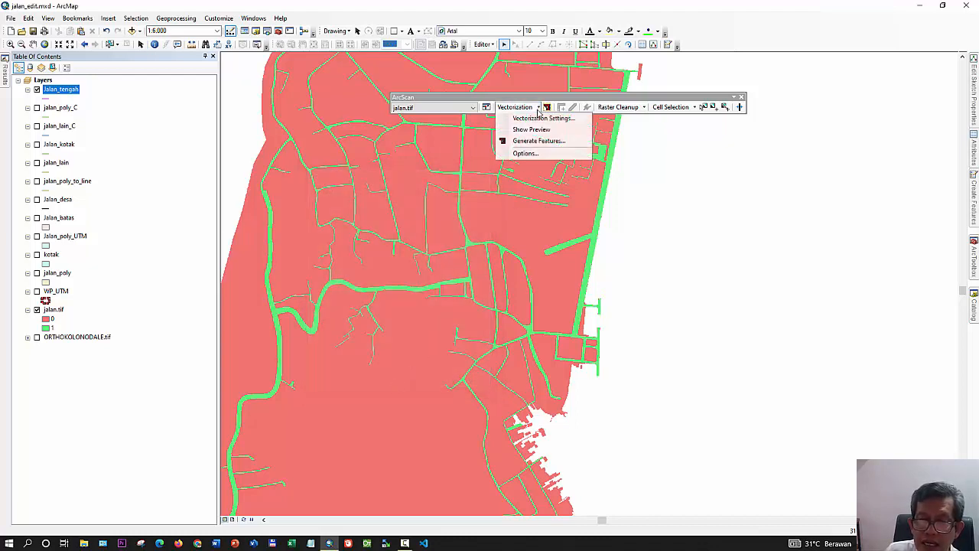
left_click(538, 143)
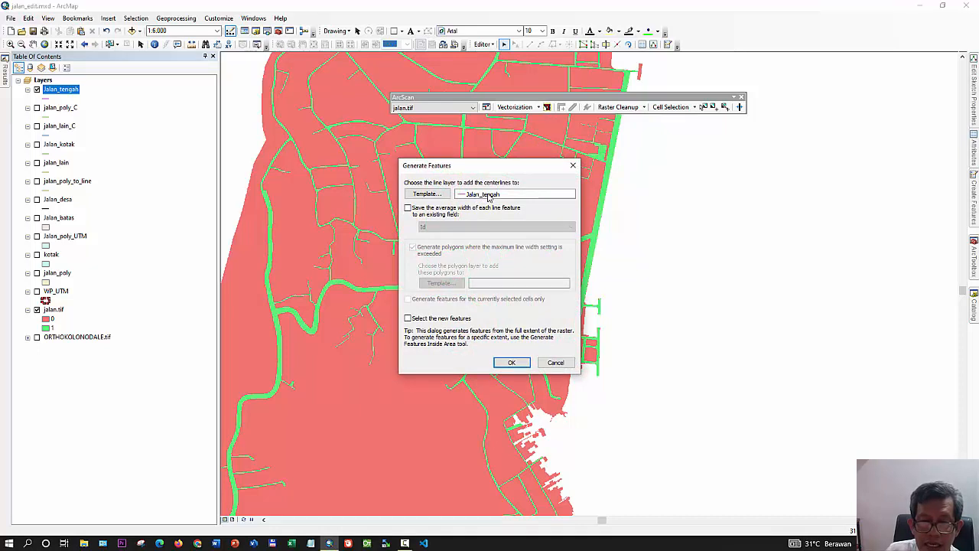
left_click(508, 364)
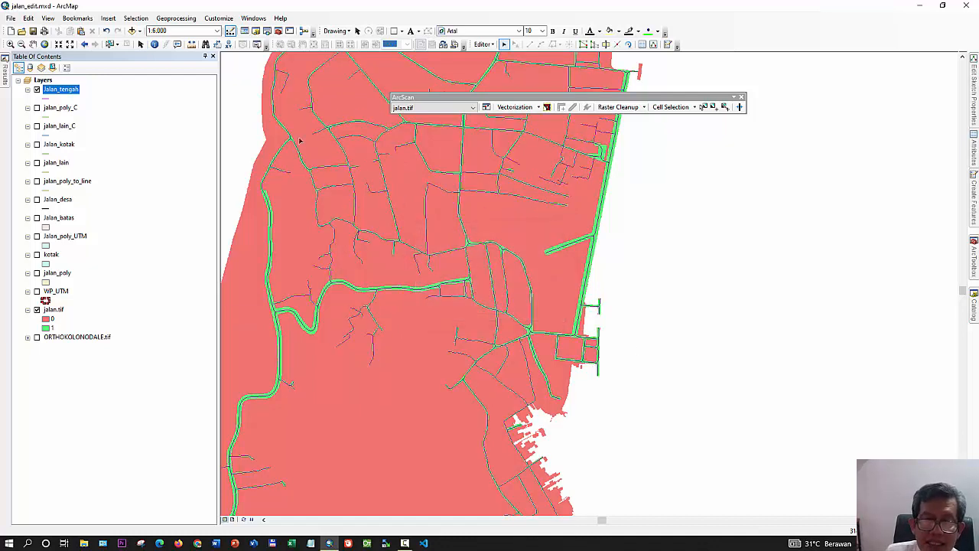
Inspect the generated centerlines against the jalan.tif roads along the whole area, from the northern coast to the southern end
left_click(33, 44)
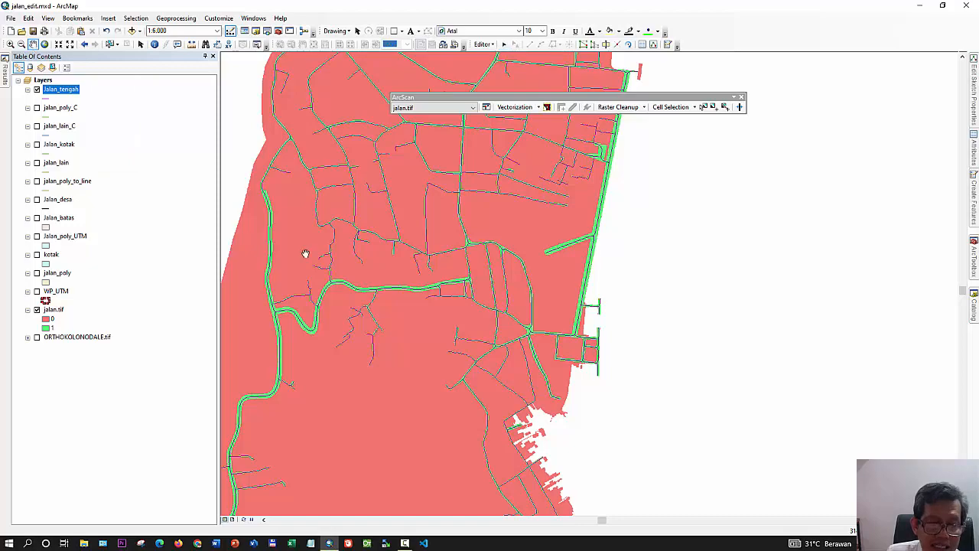
left_click_drag(306, 253, 356, 421)
left_click_drag(467, 254, 432, 548)
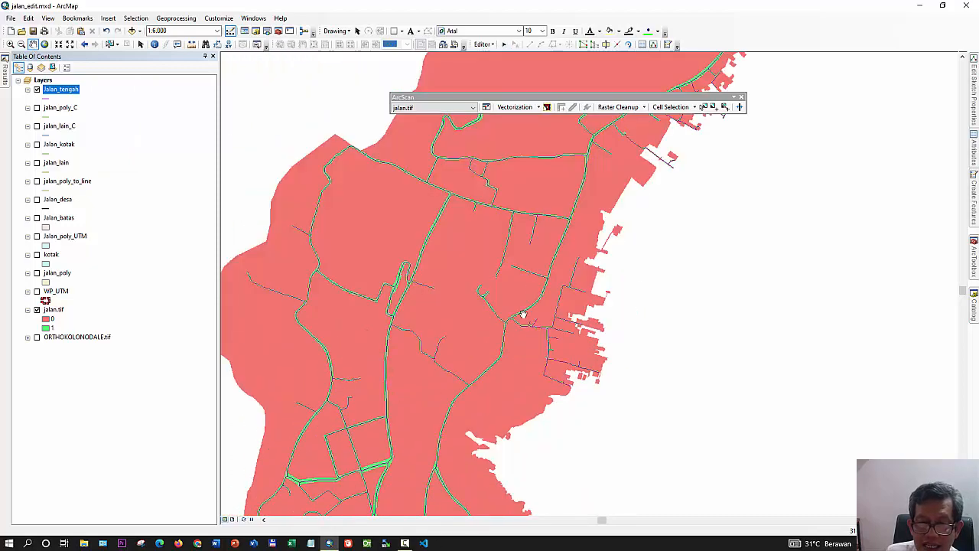
left_click_drag(530, 282, 453, 407)
left_click_drag(584, 221, 490, 301)
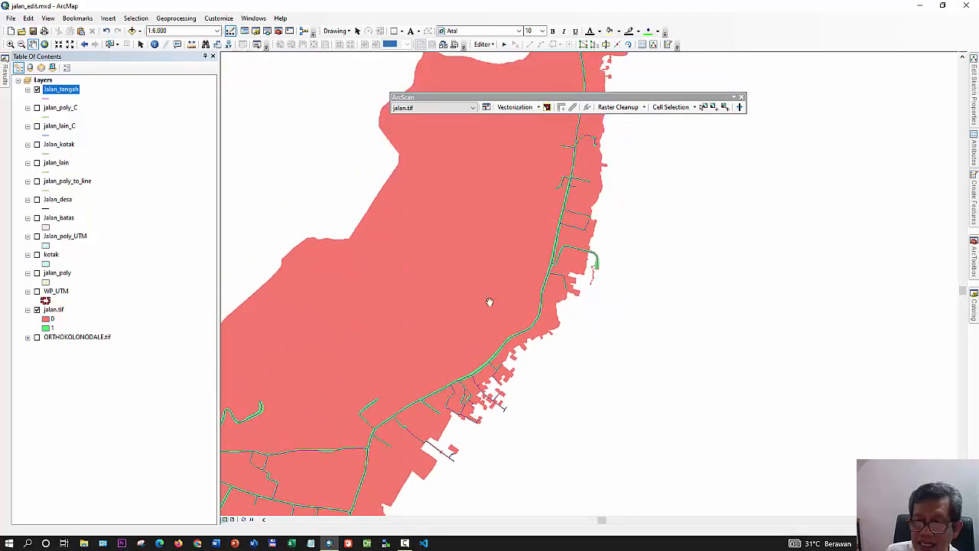
left_click_drag(545, 229, 569, 507)
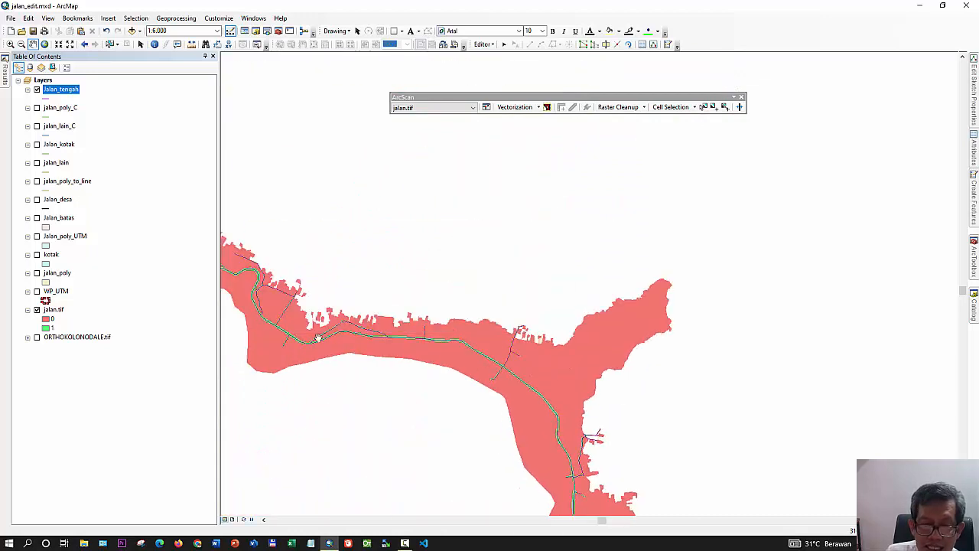
left_click_drag(299, 325, 466, 239)
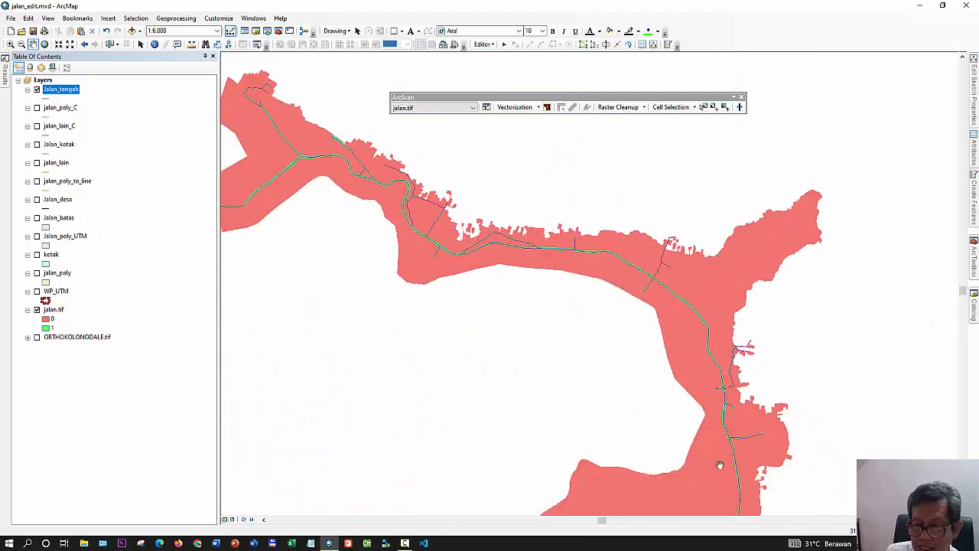
left_click_drag(720, 465, 615, 218)
left_click_drag(525, 436, 592, 205)
left_click_drag(526, 320, 612, 132)
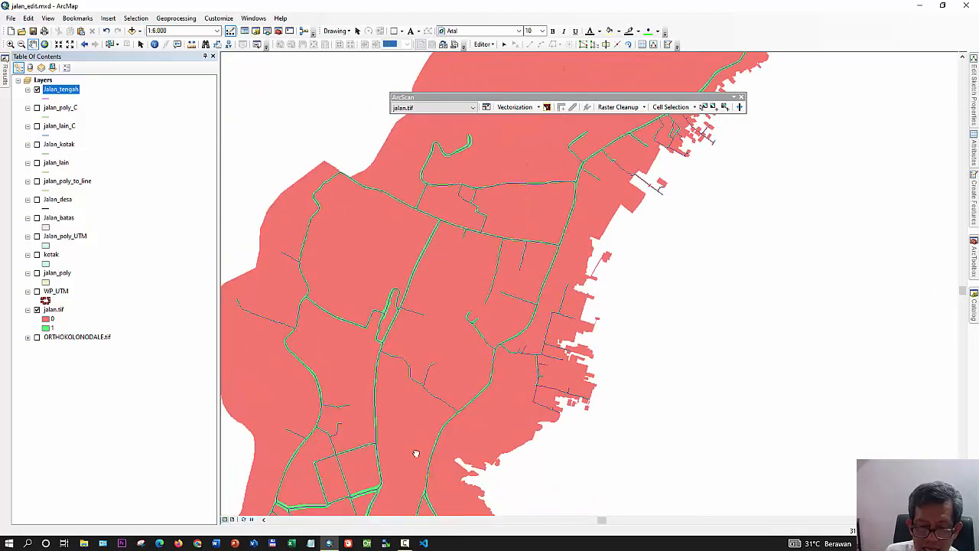
left_click_drag(416, 453, 506, 245)
left_click_drag(444, 438, 457, 246)
left_click_drag(487, 391, 492, 277)
left_click_drag(480, 340, 490, 153)
left_click_drag(413, 414, 437, 227)
left_click_drag(406, 324, 342, 151)
left_click_drag(486, 405, 449, 205)
left_click_drag(492, 351, 367, 236)
left_click_drag(625, 376, 482, 227)
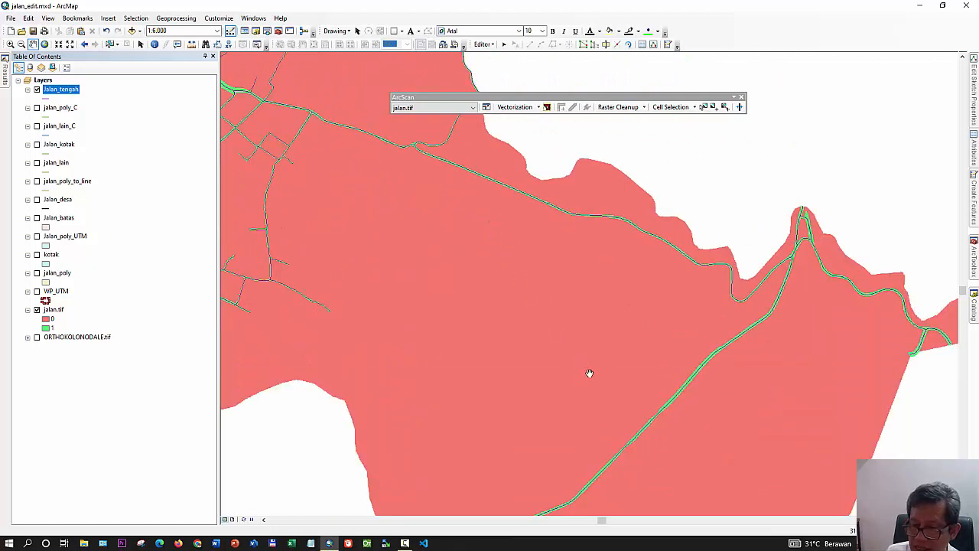
scroll(588, 372, "up", 4)
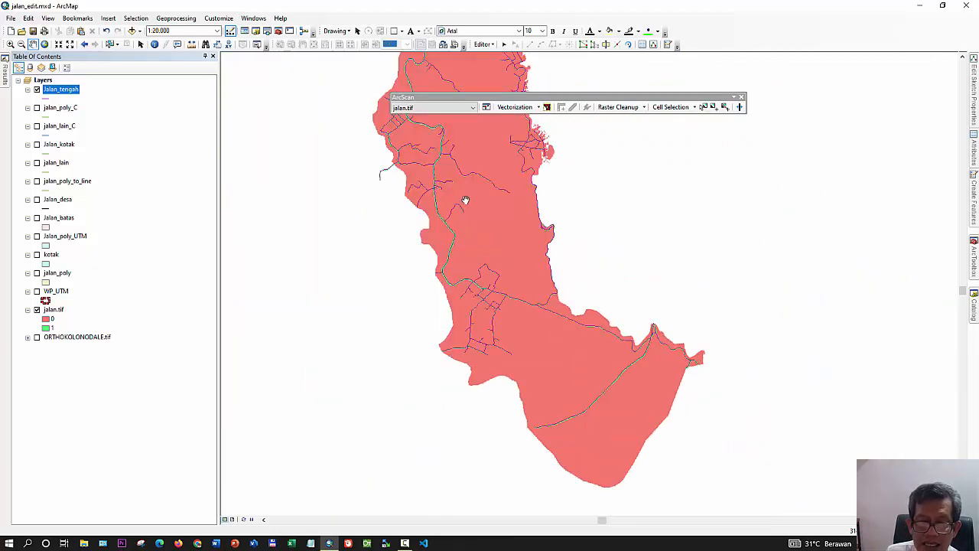
left_click_drag(465, 200, 465, 367)
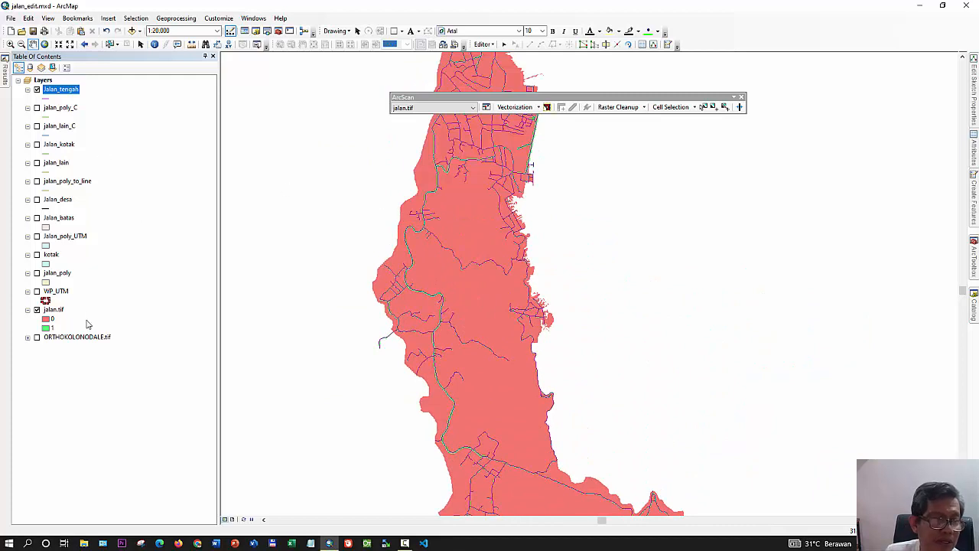
Hide the jalan.tif raster so only the centerlines are displayed, and stop the edit session
left_click(37, 310)
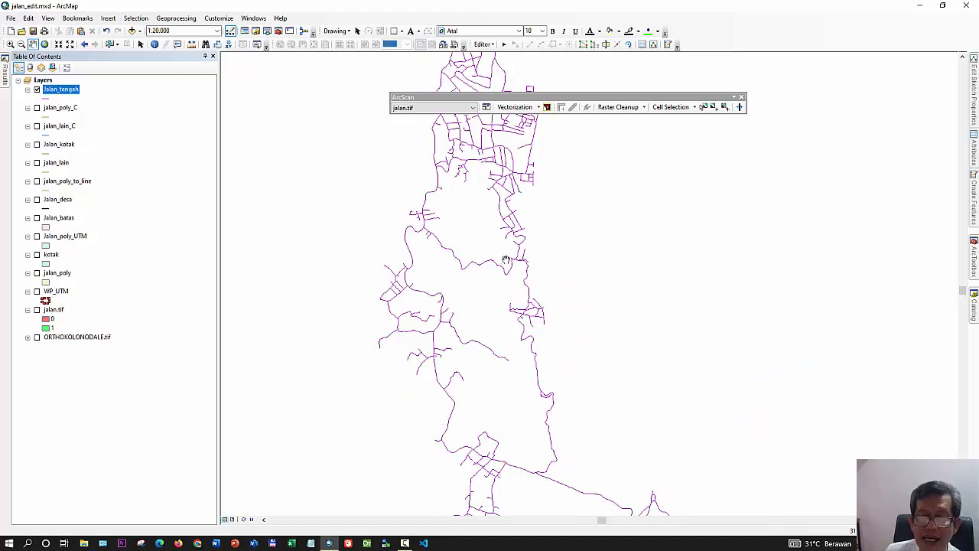
left_click(487, 45)
left_click(487, 46)
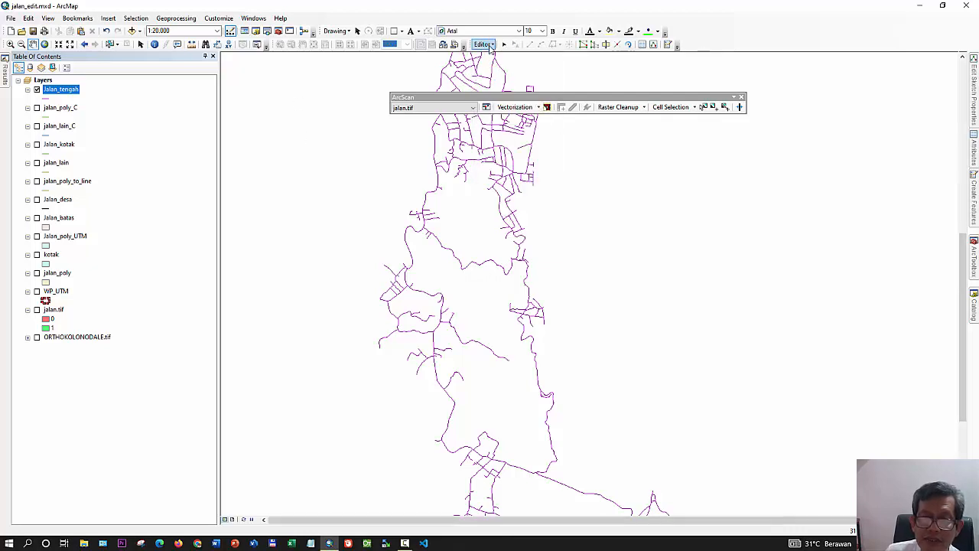
left_click(488, 47)
left_click(497, 67)
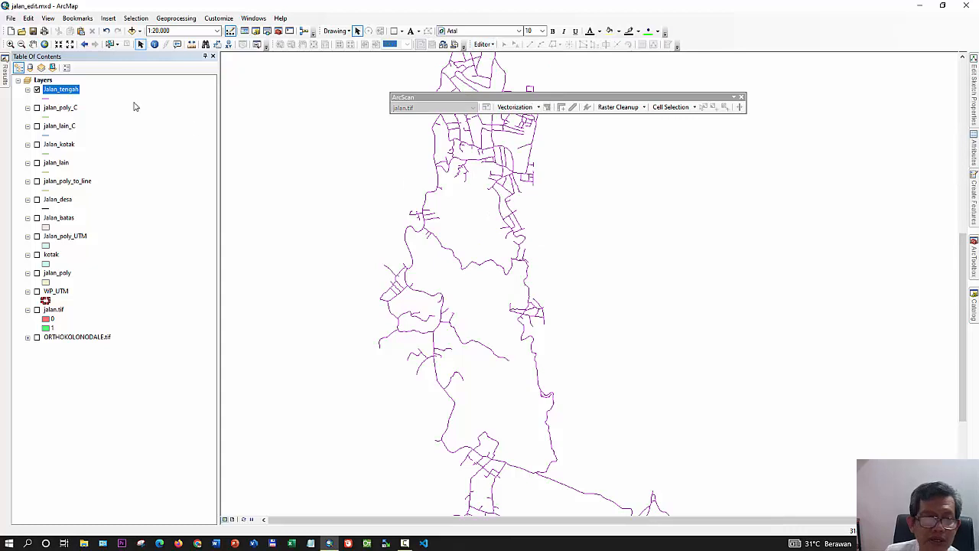
Add a Float field named Panjang_m with precision 12 and scale 2 to the Jalan_tengah attribute table
right_click(67, 95)
left_click(102, 125)
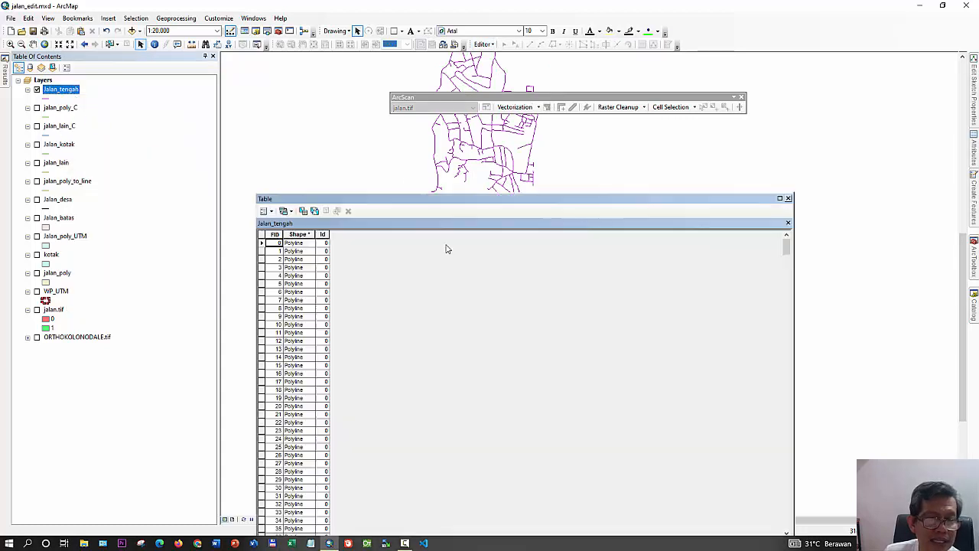
left_click(264, 211)
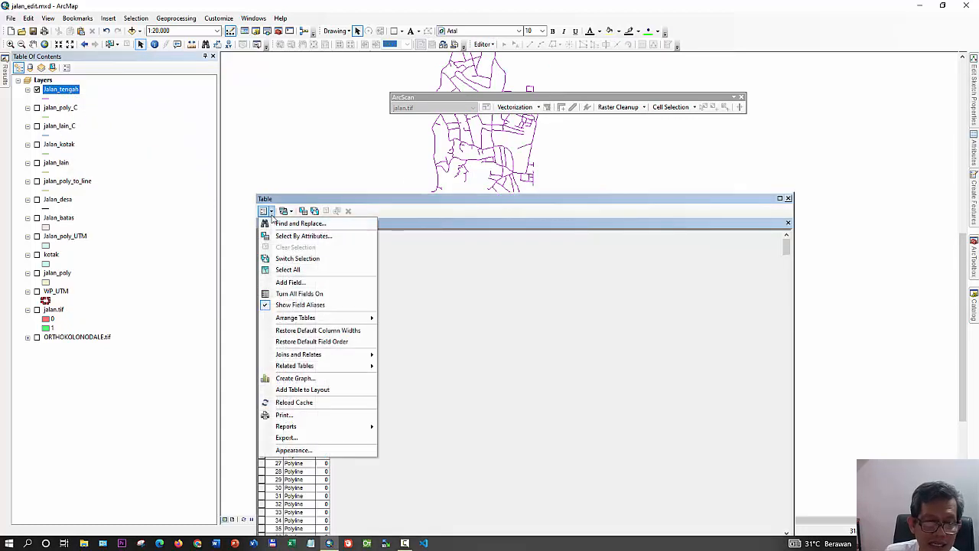
left_click(290, 282)
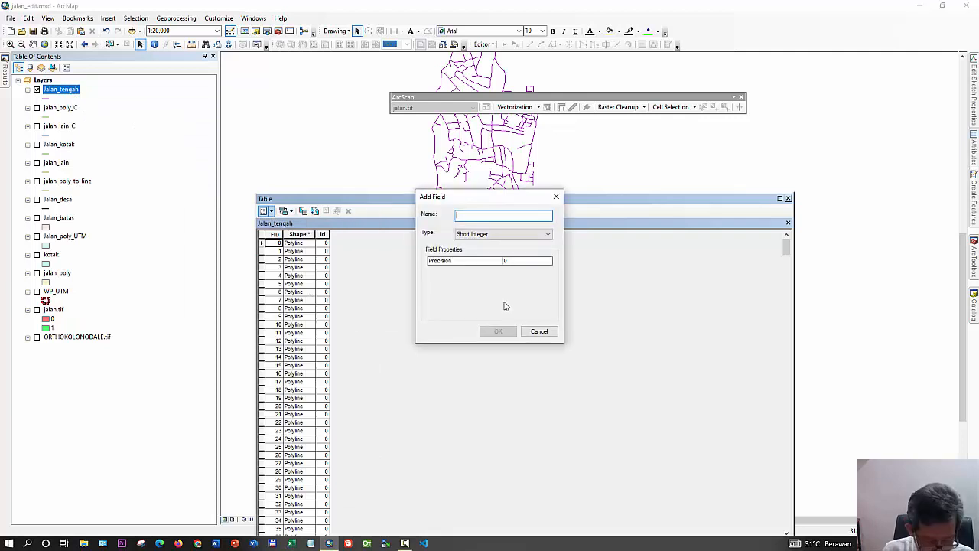
type("Panjang_m")
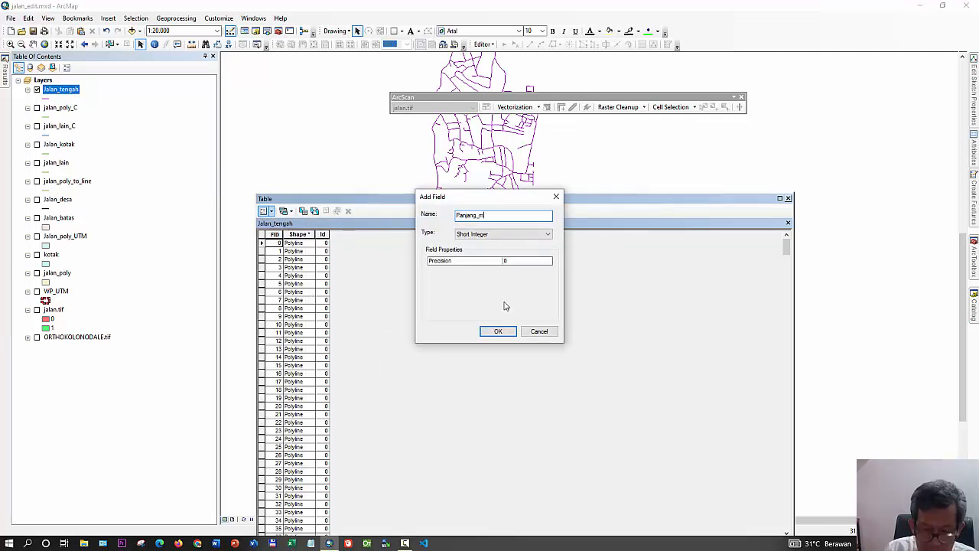
left_click(516, 236)
left_click(502, 256)
double_click(517, 260)
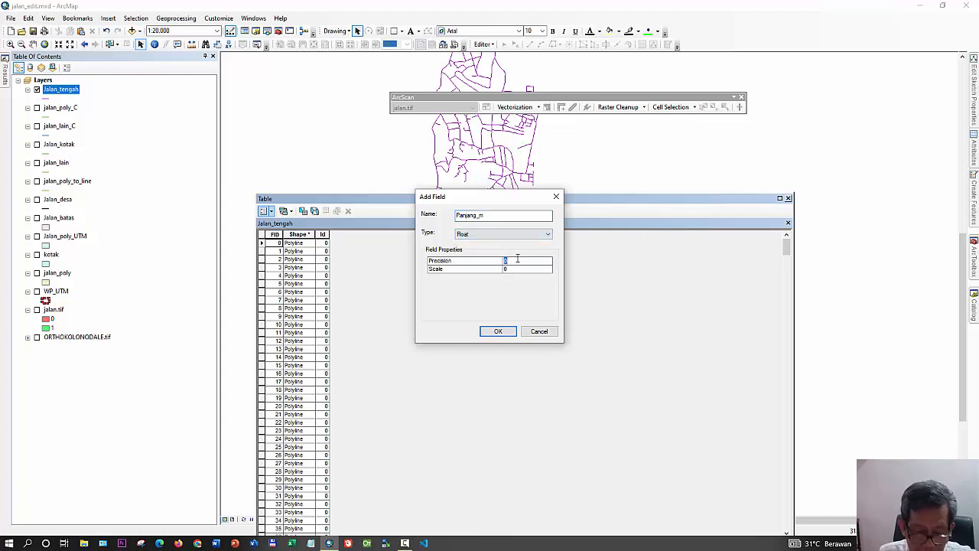
double_click(512, 271)
type("3")
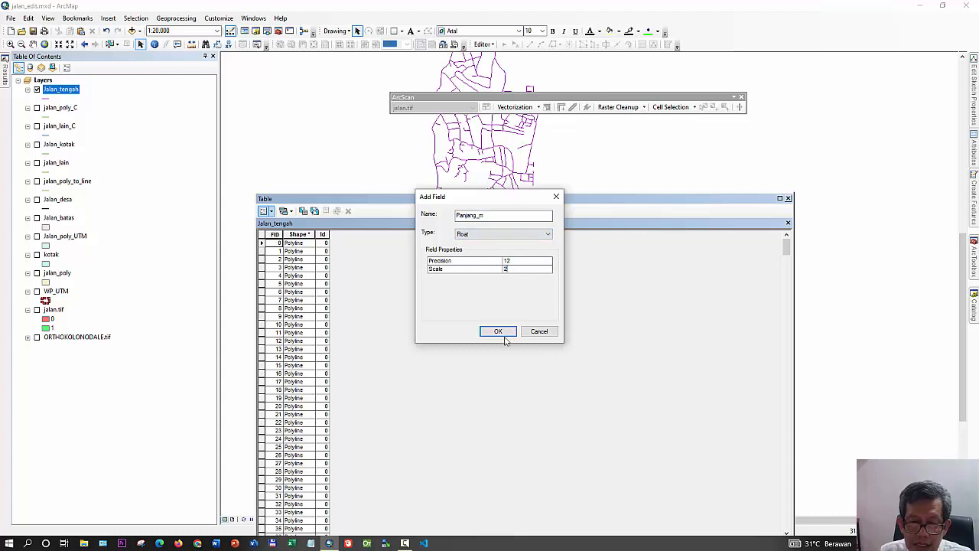
left_click(502, 334)
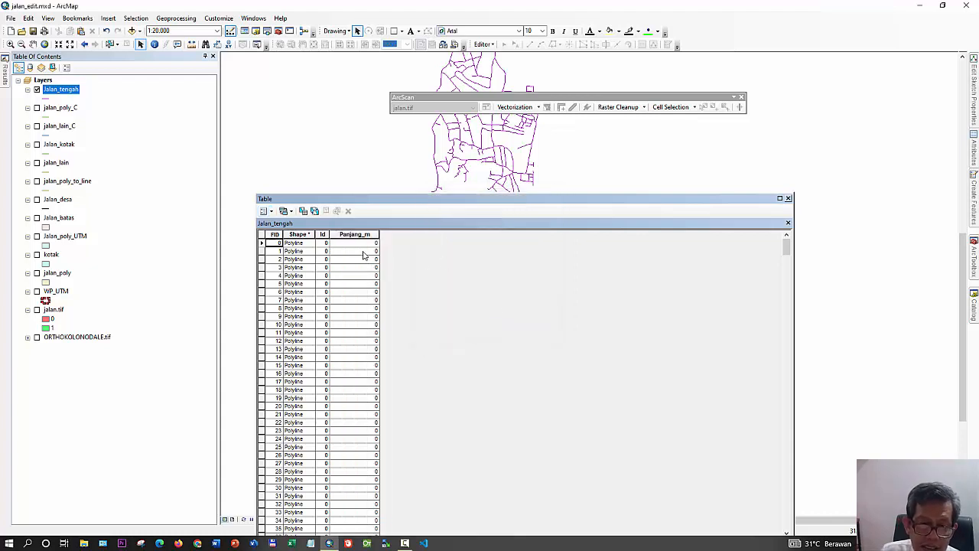
Calculate the Panjang_m field as line length in meters using the data source's coordinate system
right_click(359, 234)
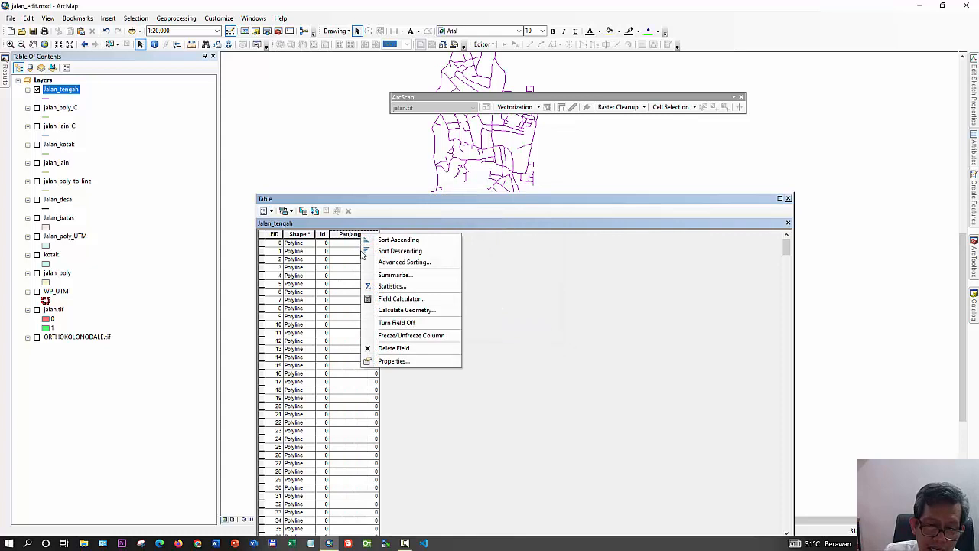
left_click(404, 309)
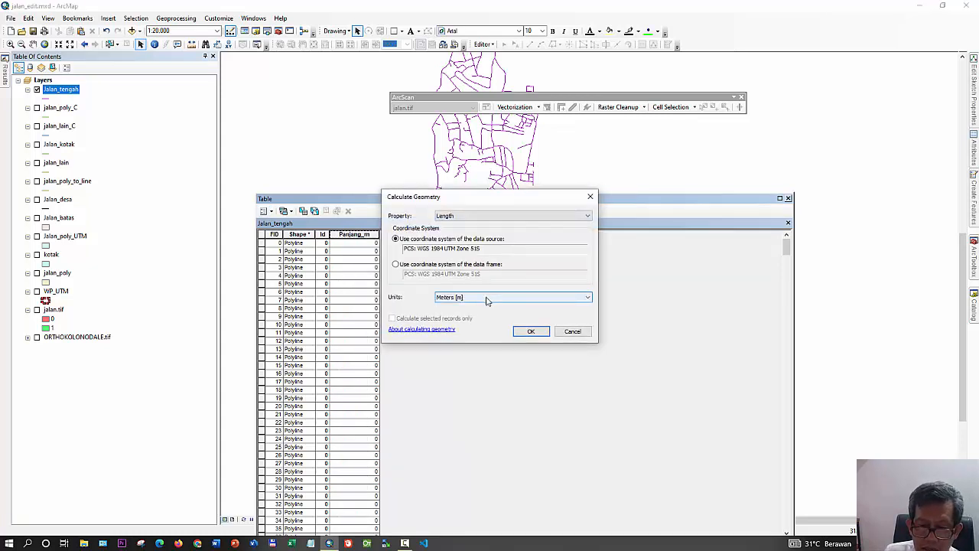
left_click(540, 335)
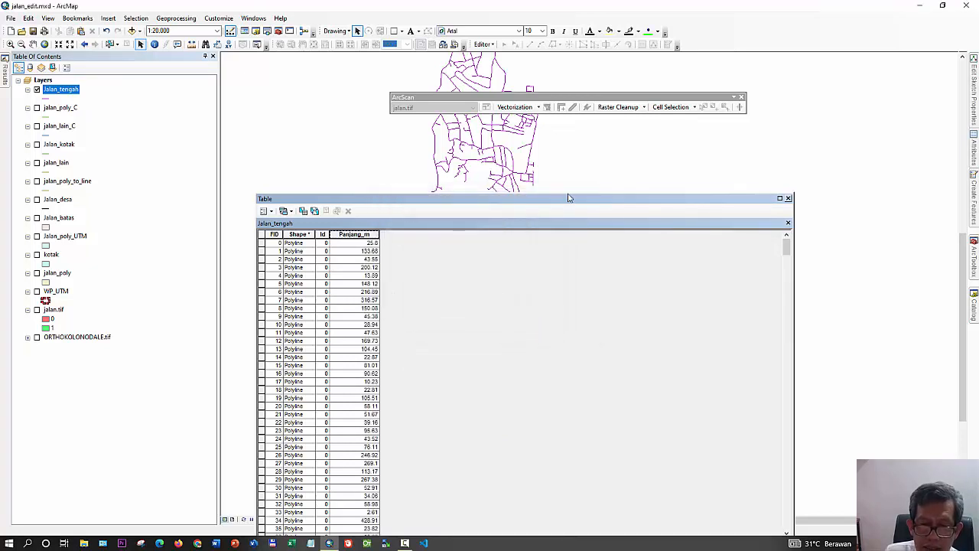
Check the total road length in the statistics of the Panjang_m field, then close the statistics and the attribute table
left_click_drag(568, 198, 647, 119)
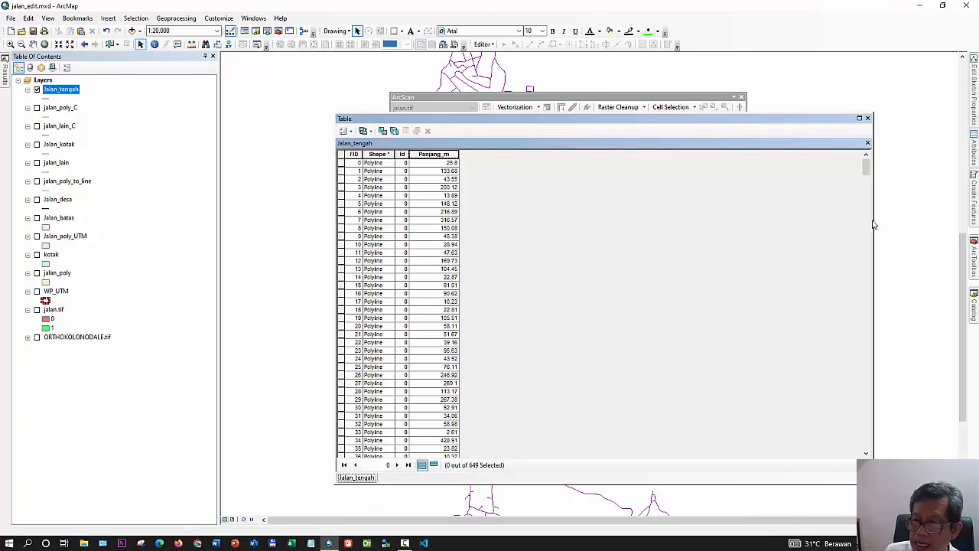
left_click_drag(873, 223, 612, 262)
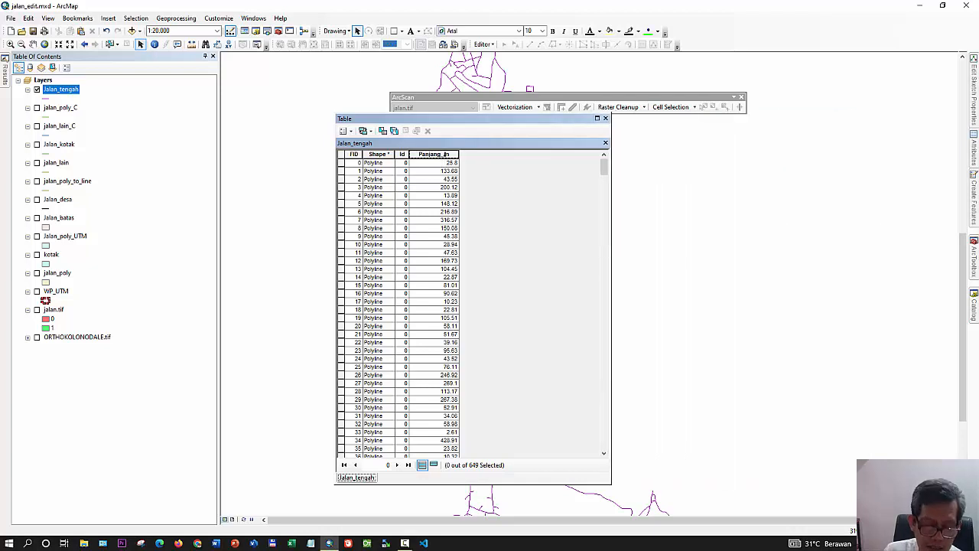
right_click(446, 155)
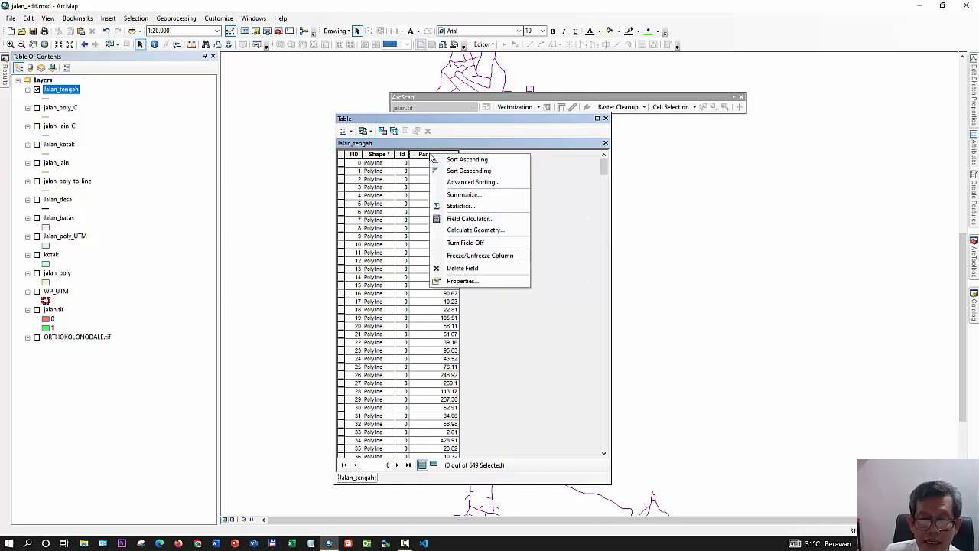
left_click(477, 207)
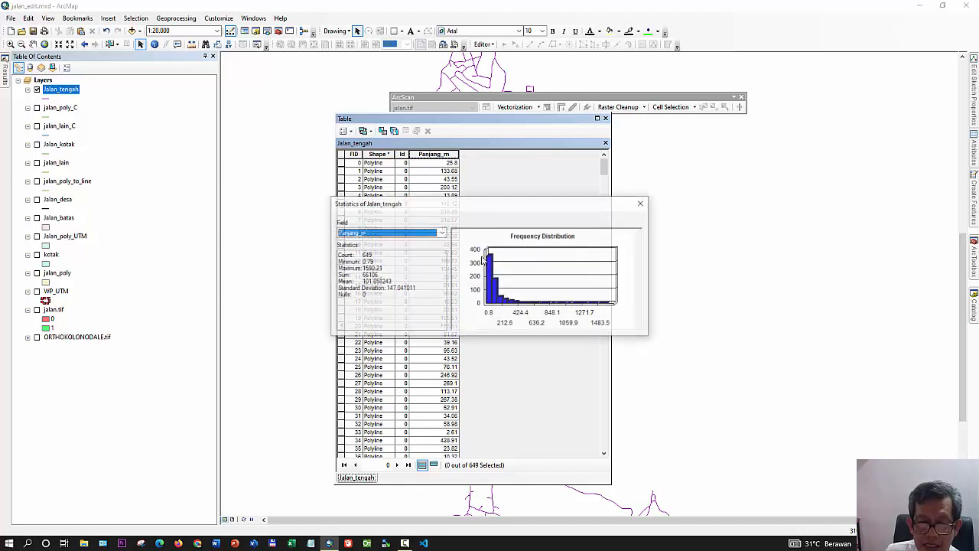
left_click(364, 275)
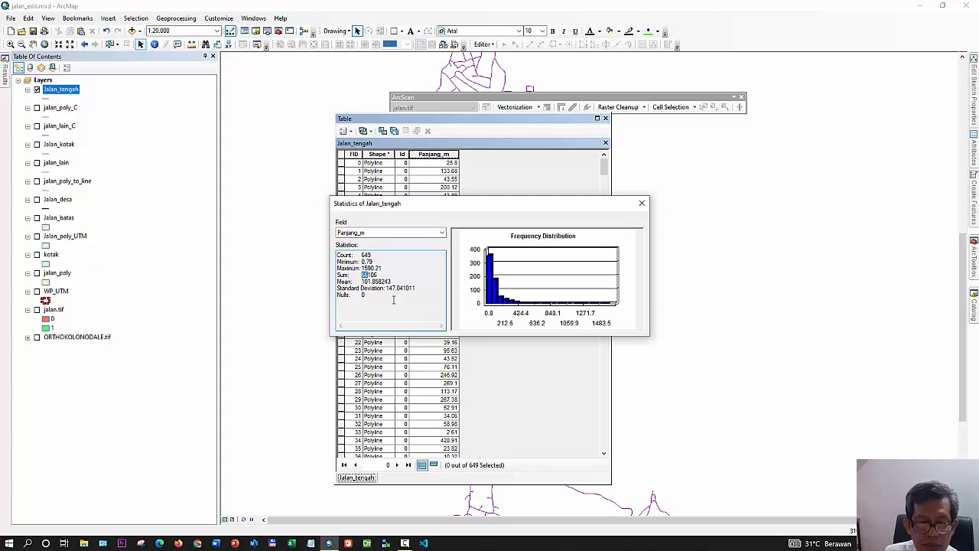
left_click_drag(376, 273, 362, 274)
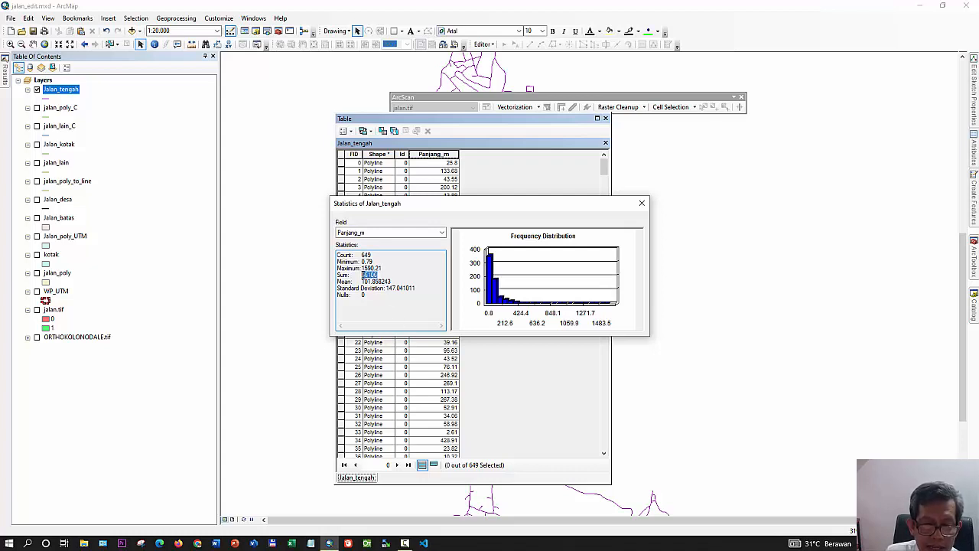
left_click(641, 205)
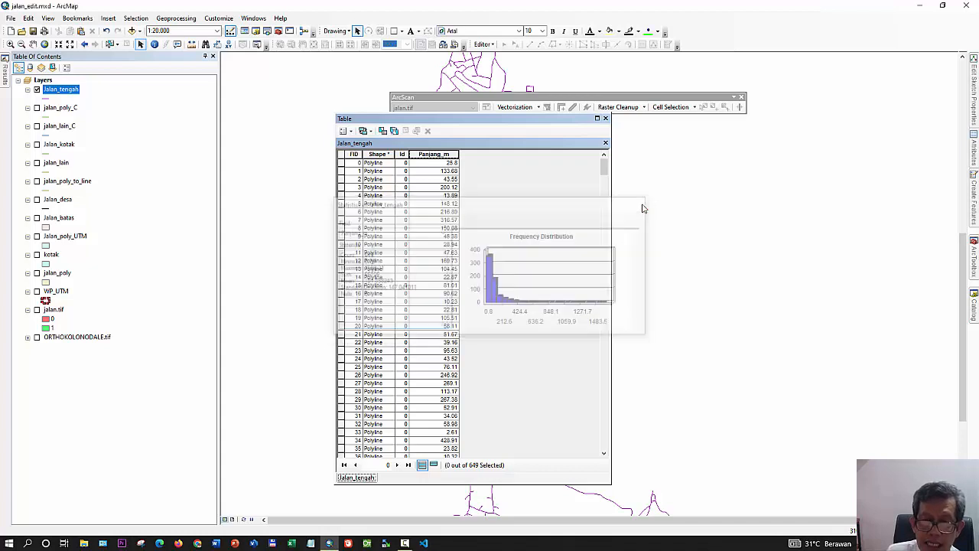
left_click(604, 120)
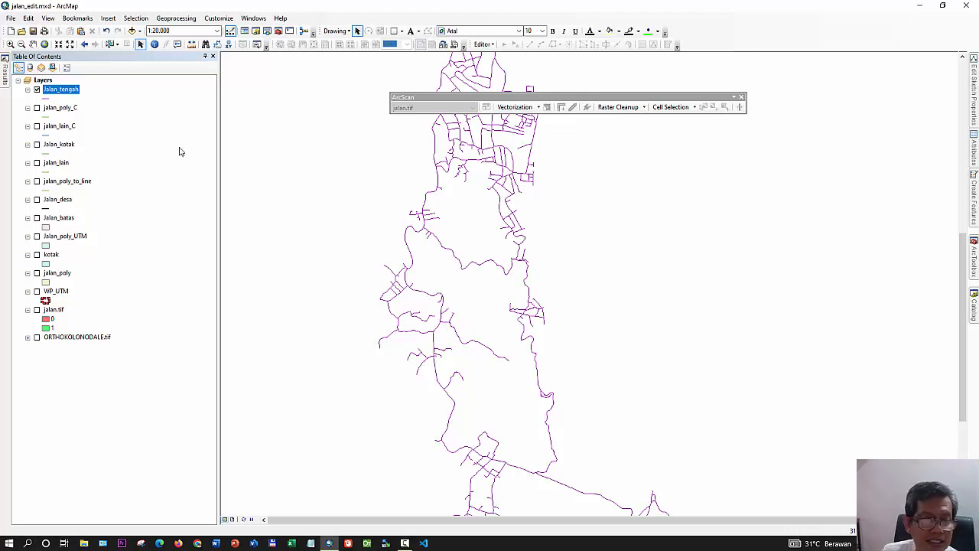
Show the full extent of the Jalan_tengah layer and move the ArcScan toolbar clear of the road network
right_click(57, 92)
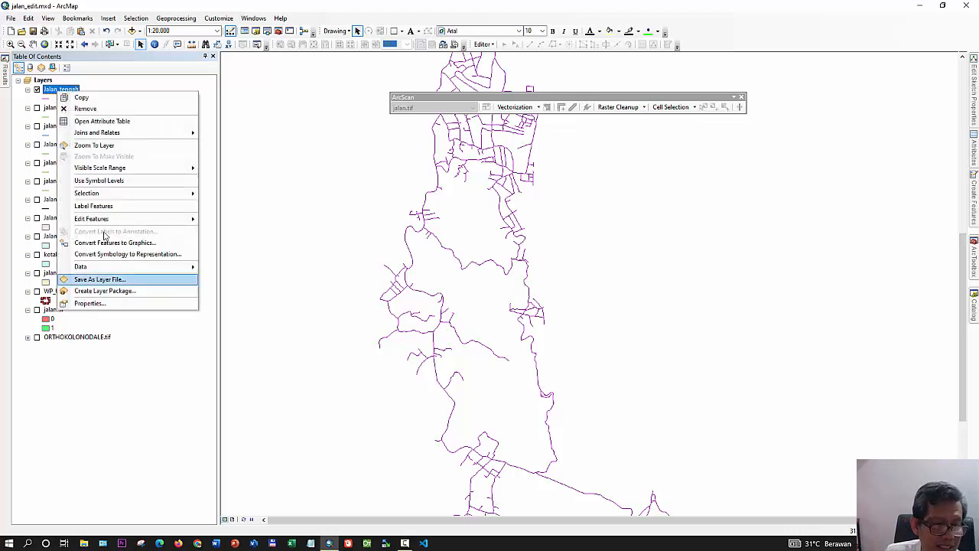
left_click(100, 153)
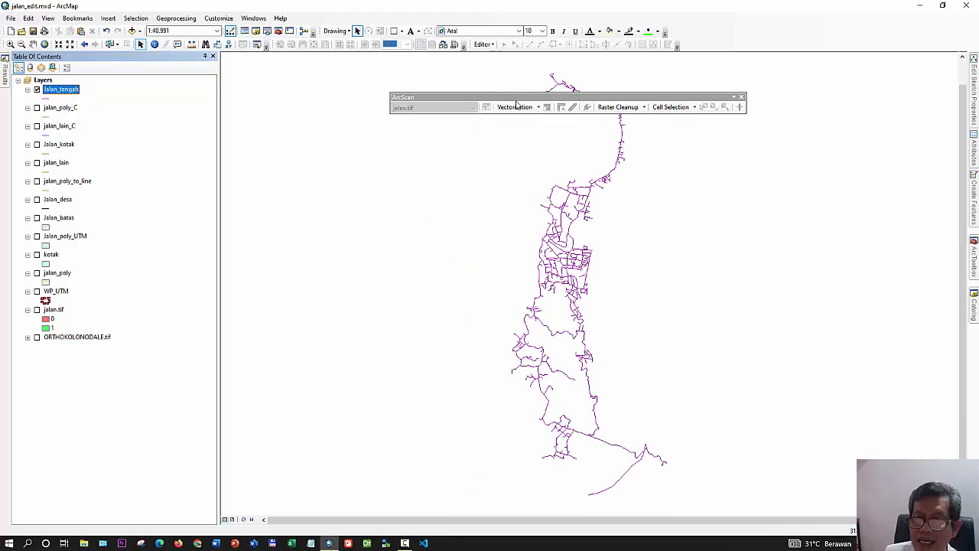
left_click_drag(692, 97, 530, 131)
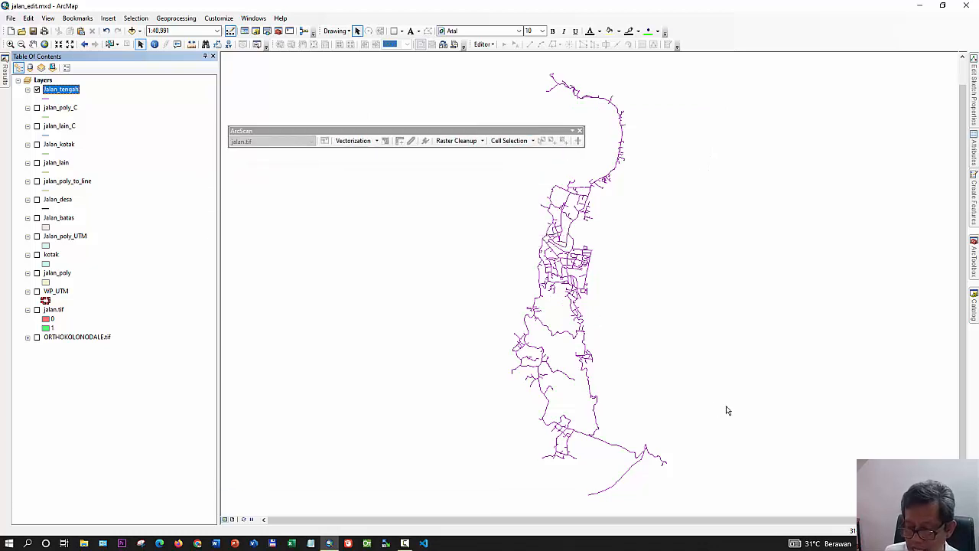